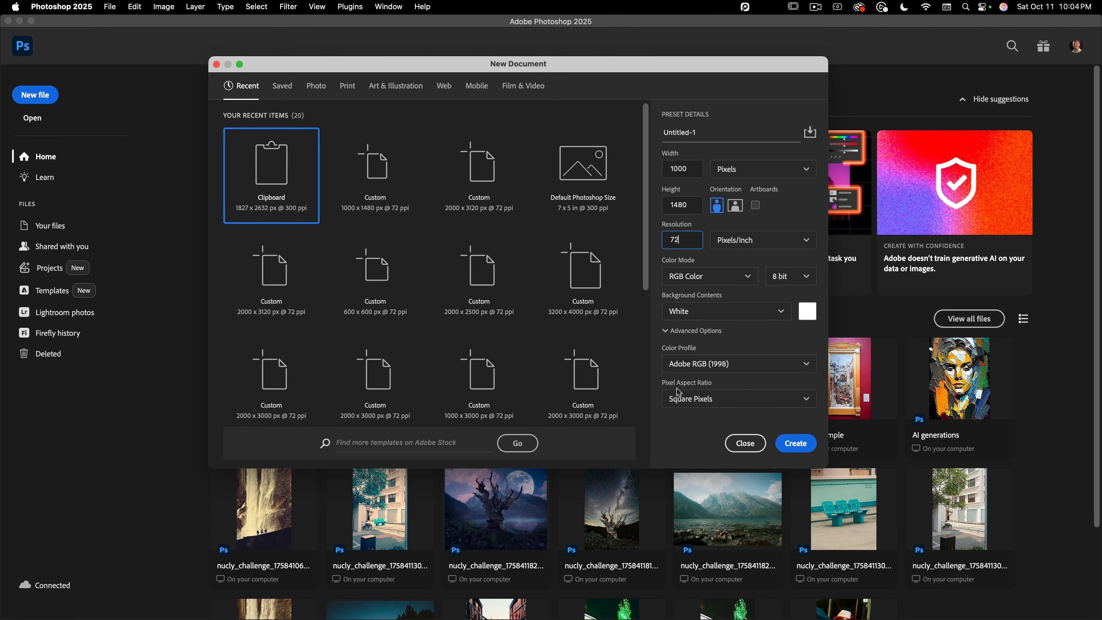
Create the 1000 × 1480 px, 72 ppi document and add cyan guides with four columns, four rows, 84 px top and 72 px bottom margins
{"action": "left_click", "coordinate": [794, 443]}
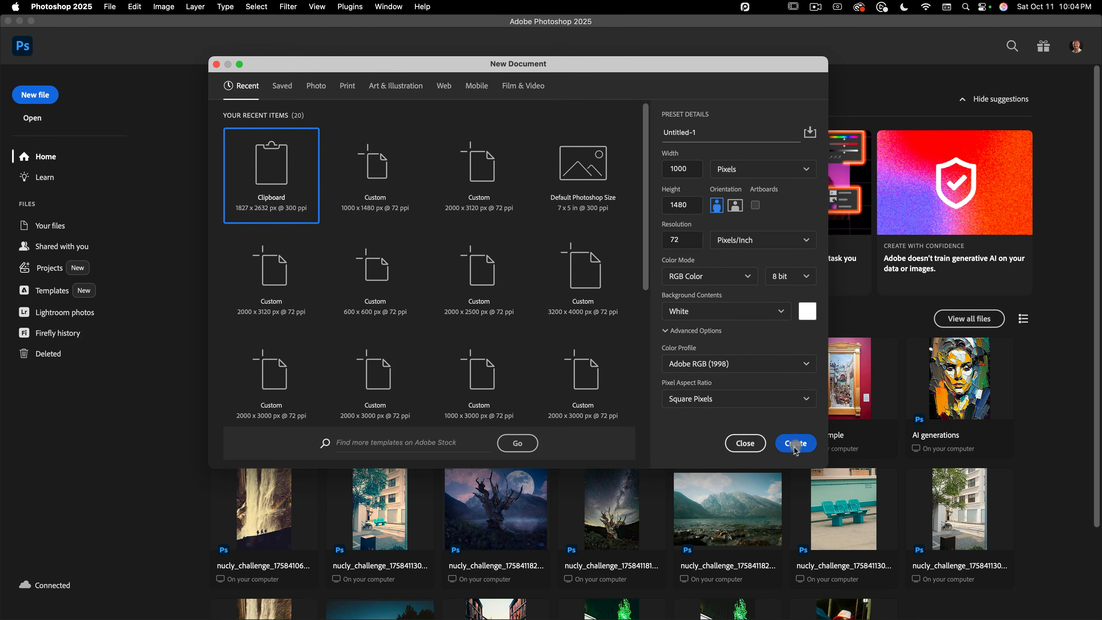
{"action": "left_click", "coordinate": [293, 8]}
{"action": "mouse_move", "coordinate": [317, 7]}
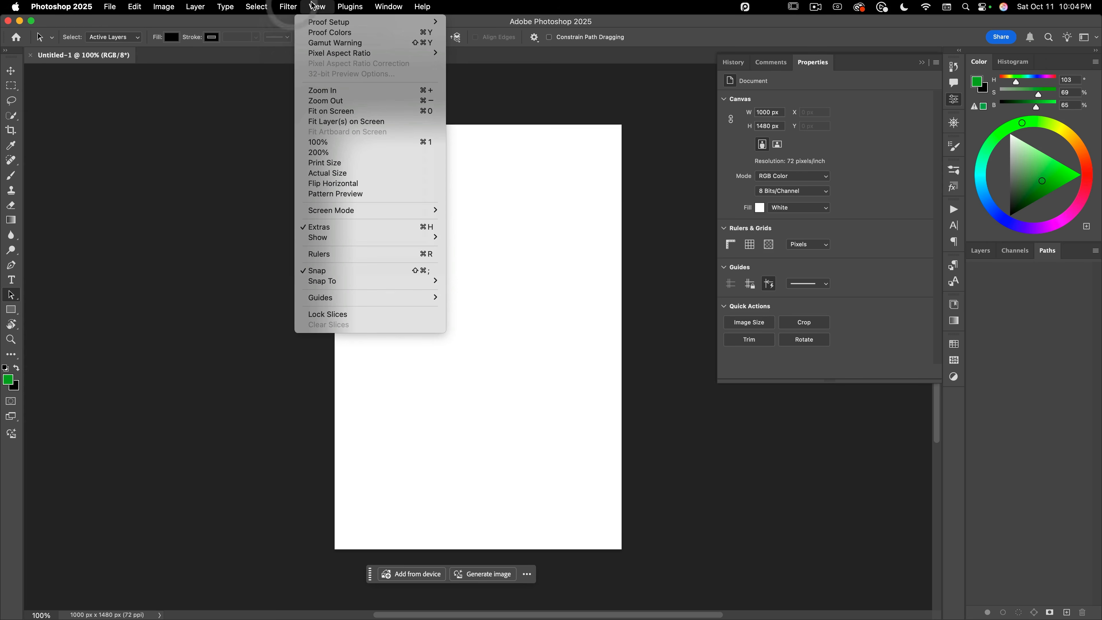
{"action": "mouse_move", "coordinate": [342, 300]}
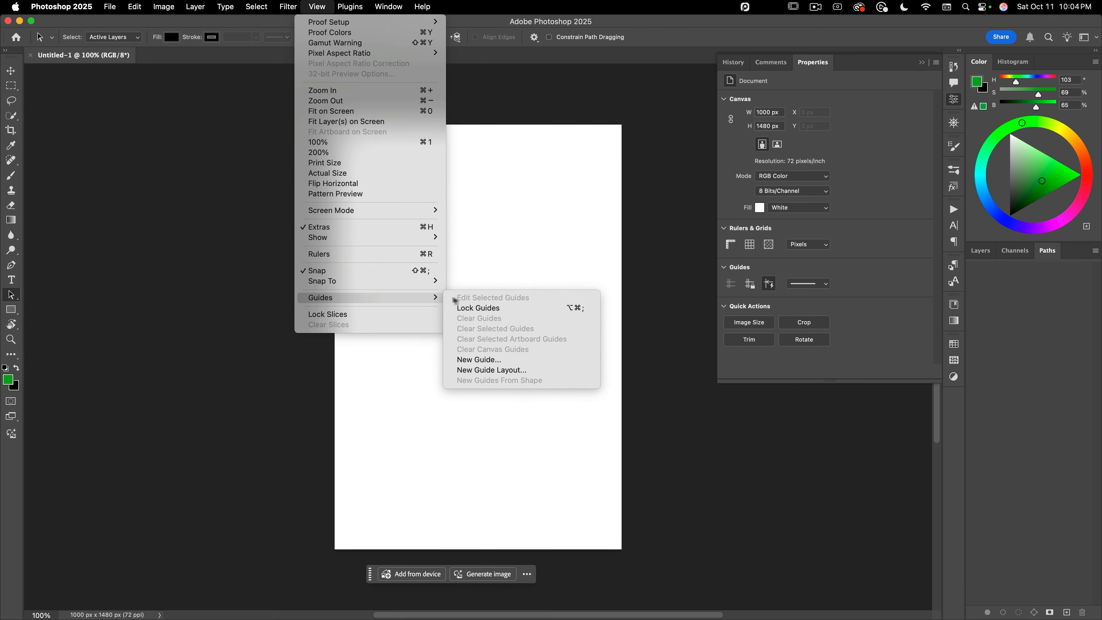
{"action": "left_click", "coordinate": [478, 369]}
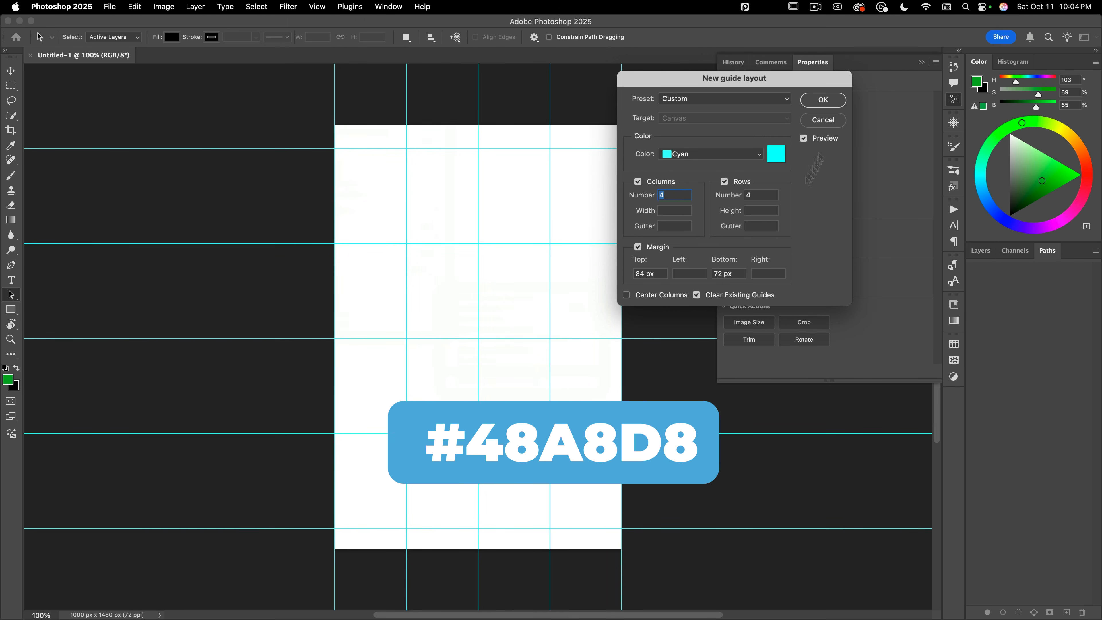
{"action": "left_click", "coordinate": [823, 101]}
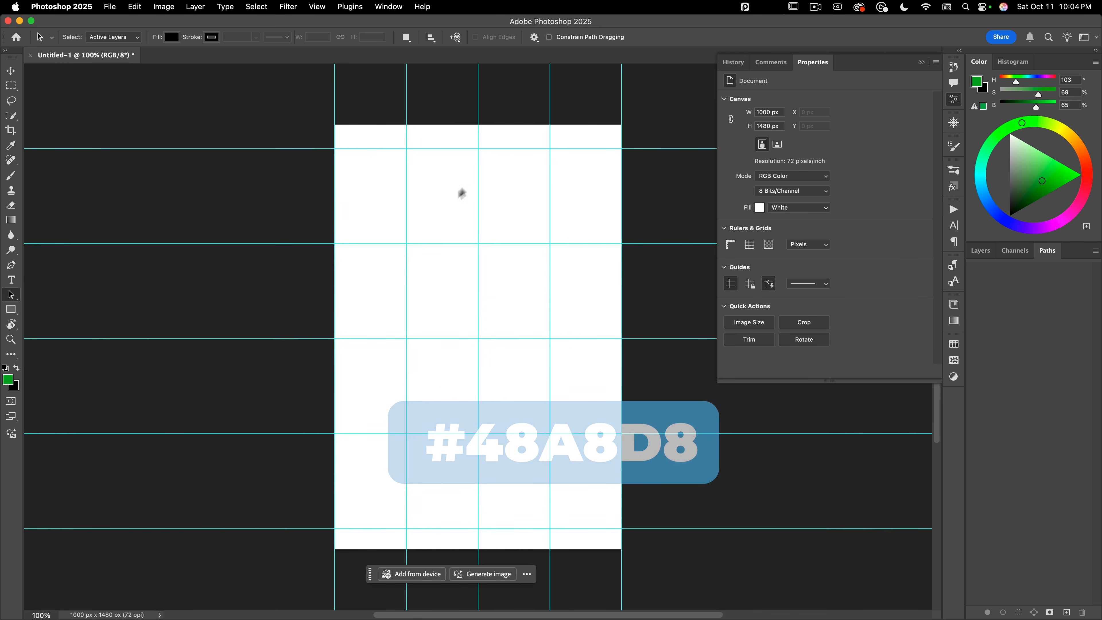
Open the portrait DNG photo from the 124_Housemaid folder, keeping its existing Camera Raw adjustments
{"action": "left_click", "coordinate": [111, 6]}
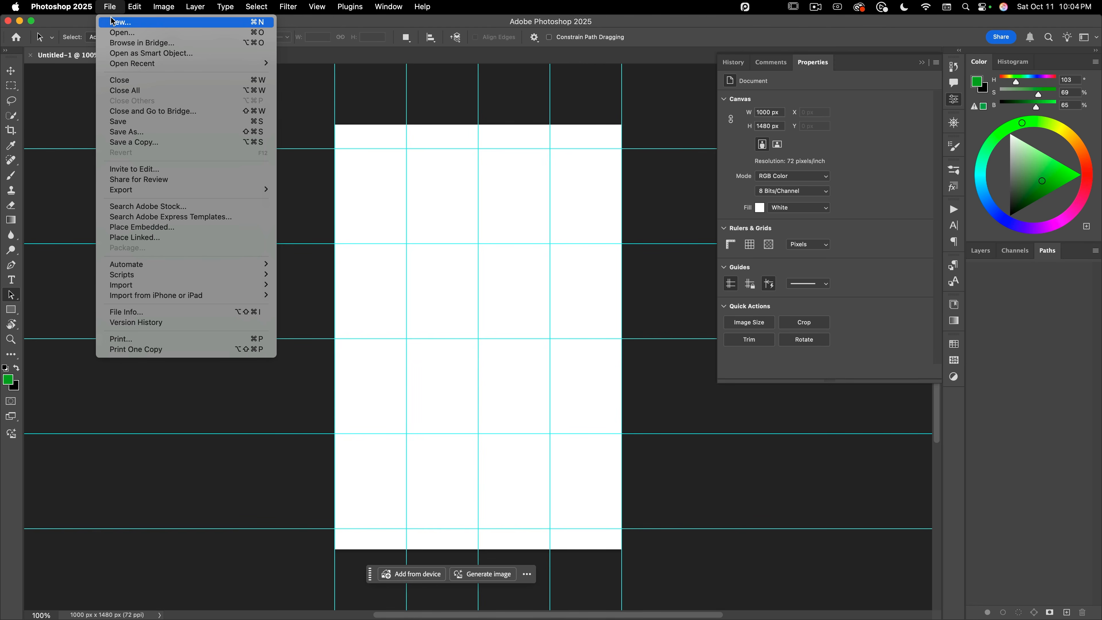
{"action": "left_click", "coordinate": [115, 34]}
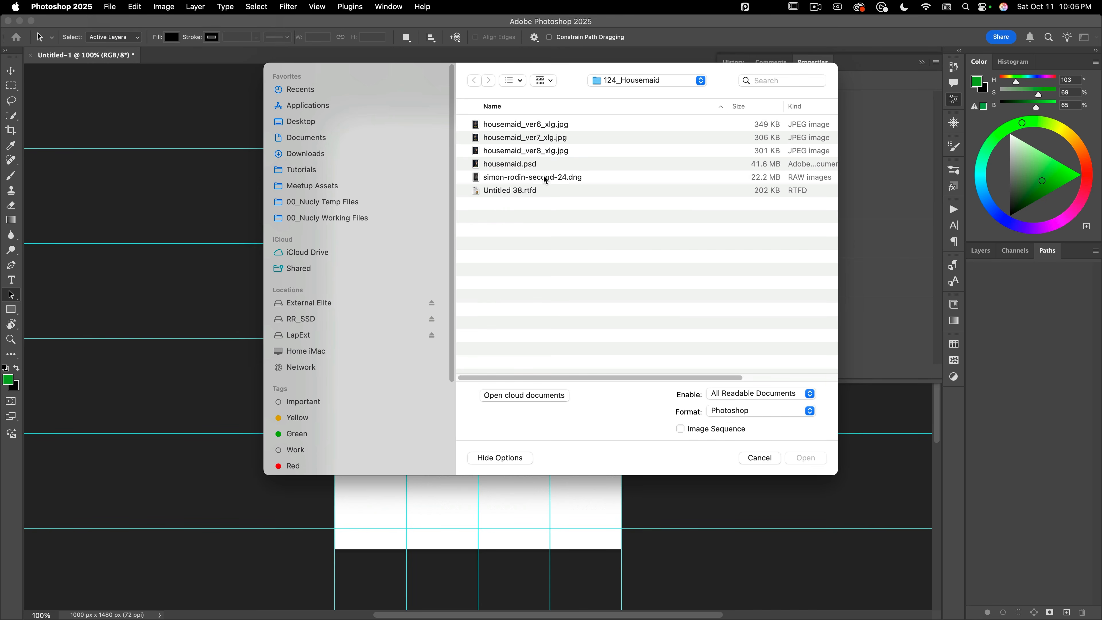
{"action": "double_click", "coordinate": [545, 178]}
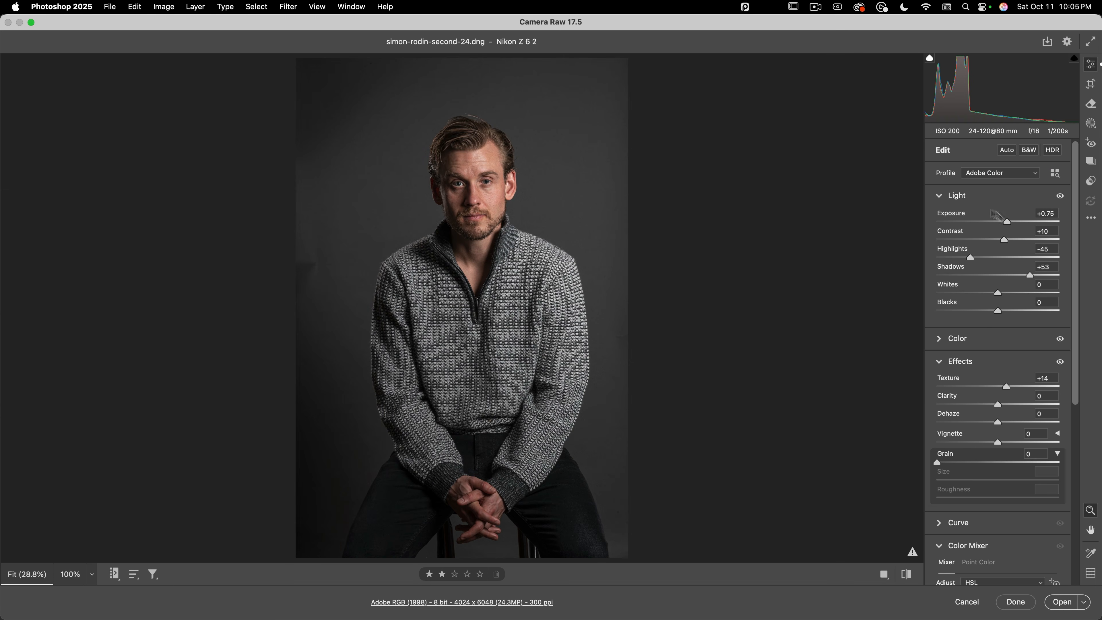
{"action": "left_click", "coordinate": [1063, 604]}
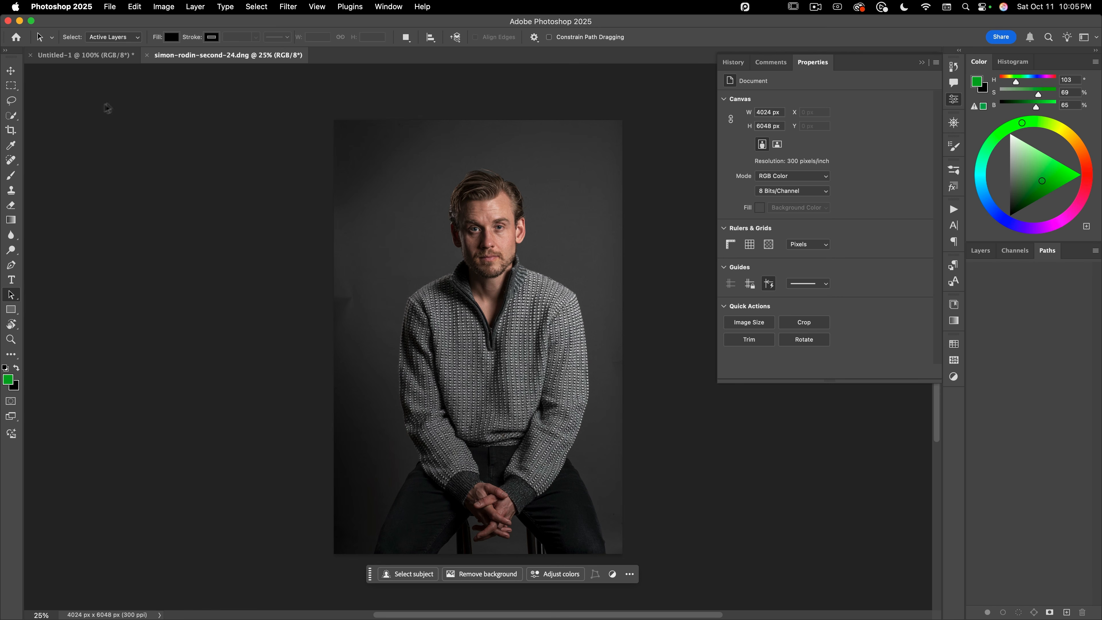
Select a rectangular area around the man's head and upper chest and copy it
{"action": "left_click", "coordinate": [11, 85]}
{"action": "left_click", "coordinate": [41, 83]}
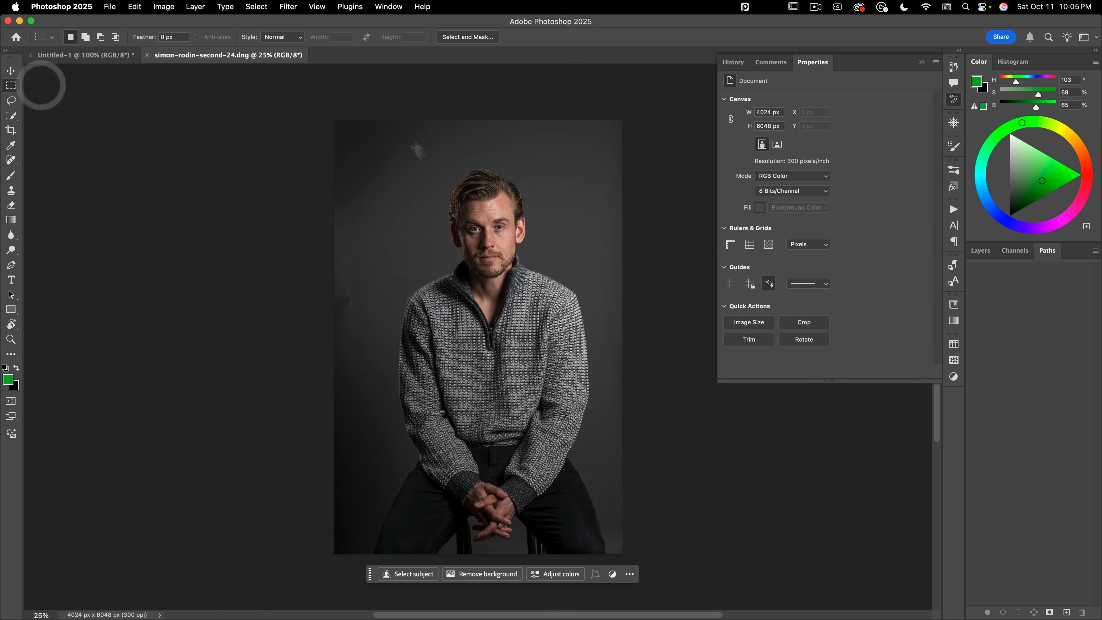
{"action": "left_click_drag", "start_coordinate": [488, 258], "coordinate": [558, 154]}
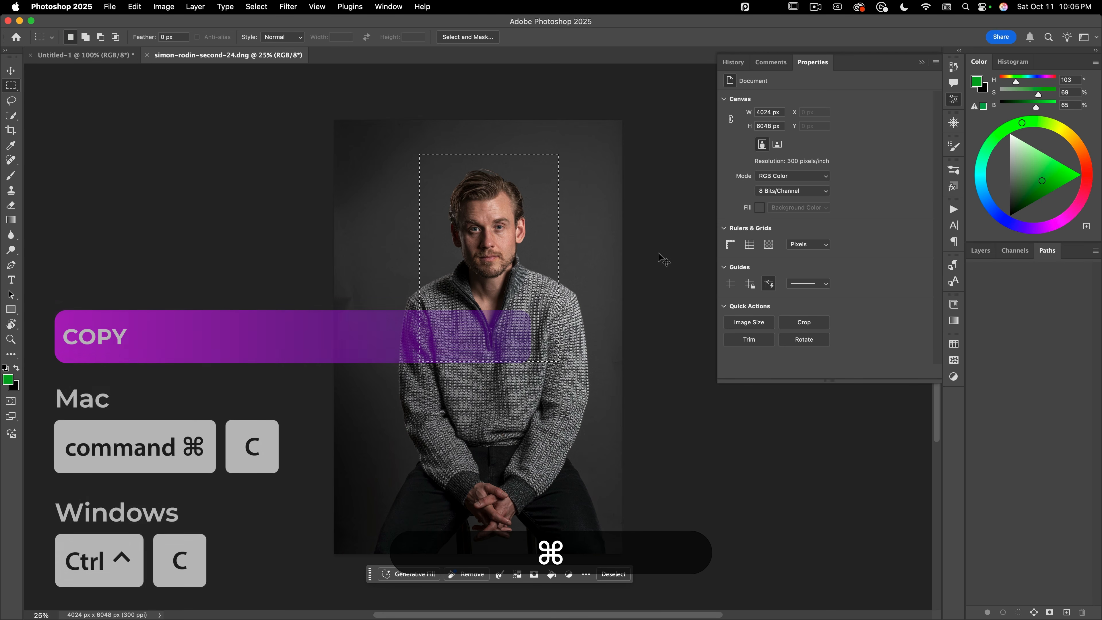
{"action": "key", "text": "super+c"}
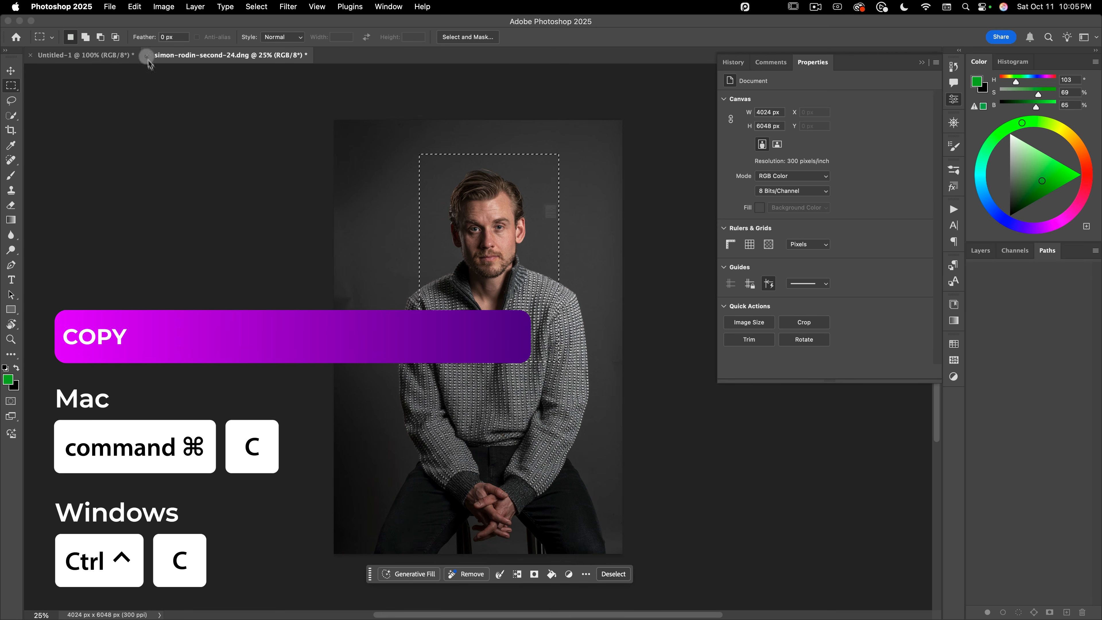
Close the source photo, paste the copied portrait into the poster document and move it so the face fills the canvas
{"action": "left_click", "coordinate": [146, 55]}
{"action": "left_click", "coordinate": [549, 262]}
{"action": "key", "text": "super+v"}
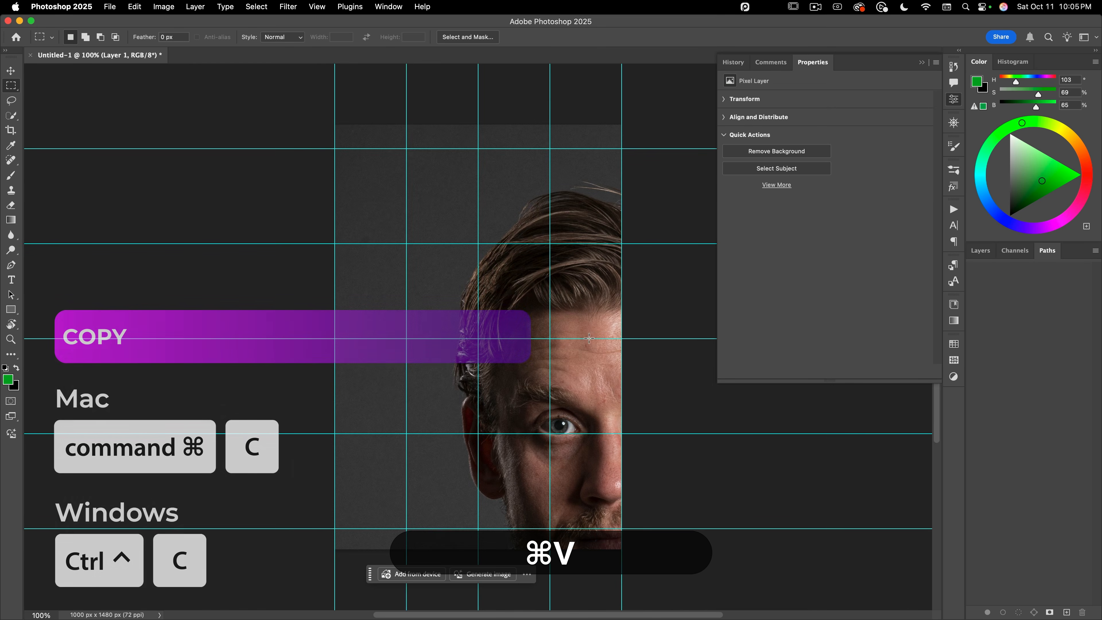
{"action": "key", "text": "v"}
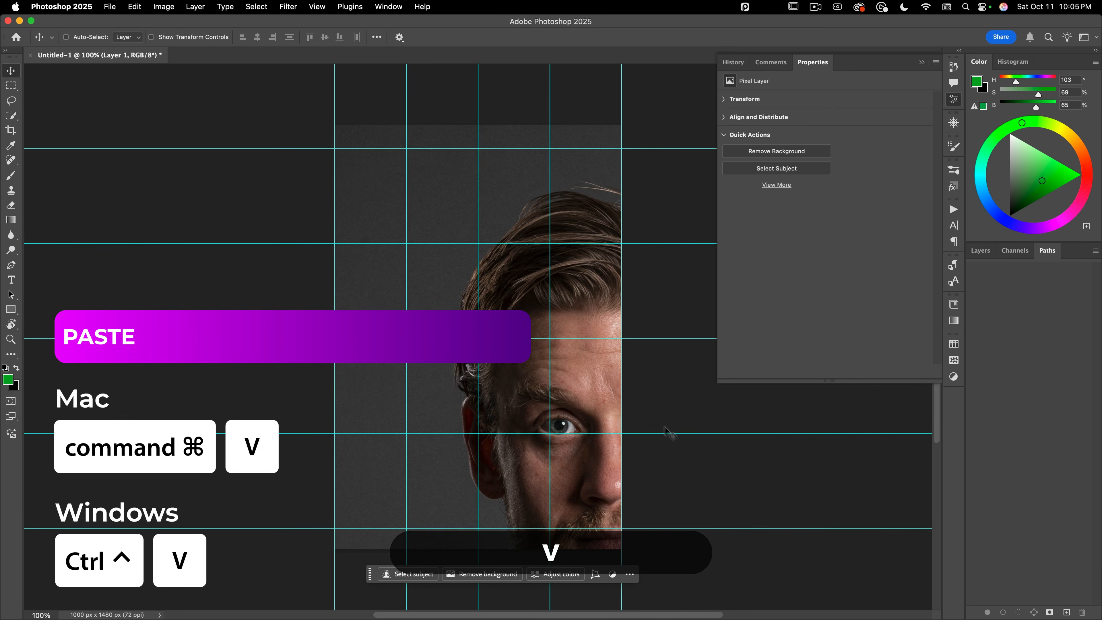
{"action": "left_click_drag", "start_coordinate": [708, 486], "coordinate": [577, 329]}
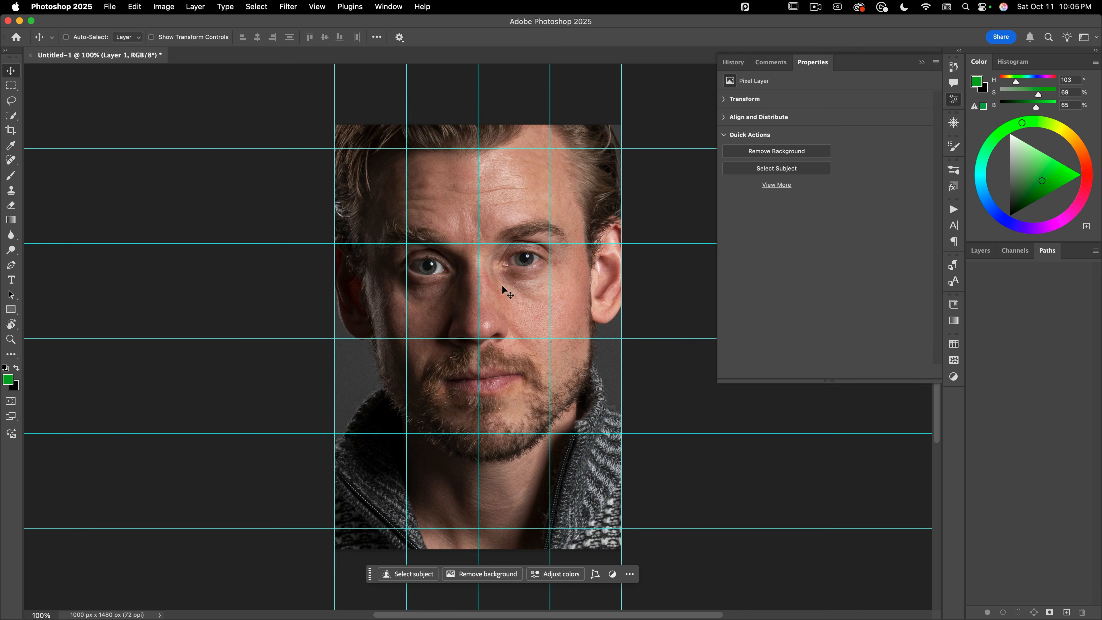
Scale the portrait layer to about 85% around a reference point placed between the eyes
{"action": "key", "text": "super+t"}
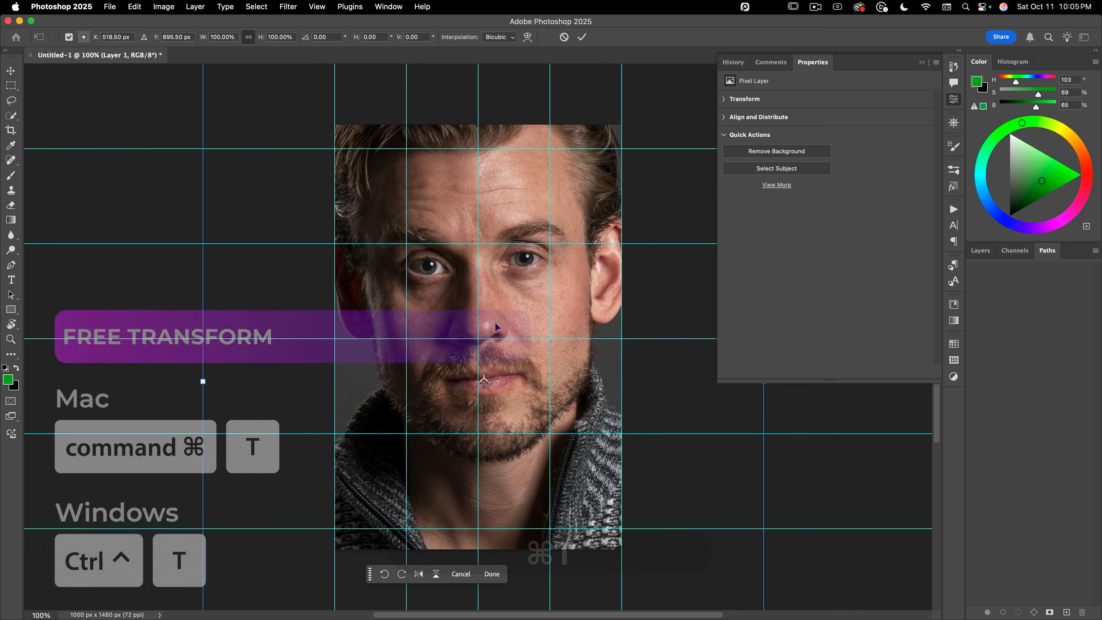
{"action": "left_click_drag", "start_coordinate": [485, 382], "coordinate": [479, 258]}
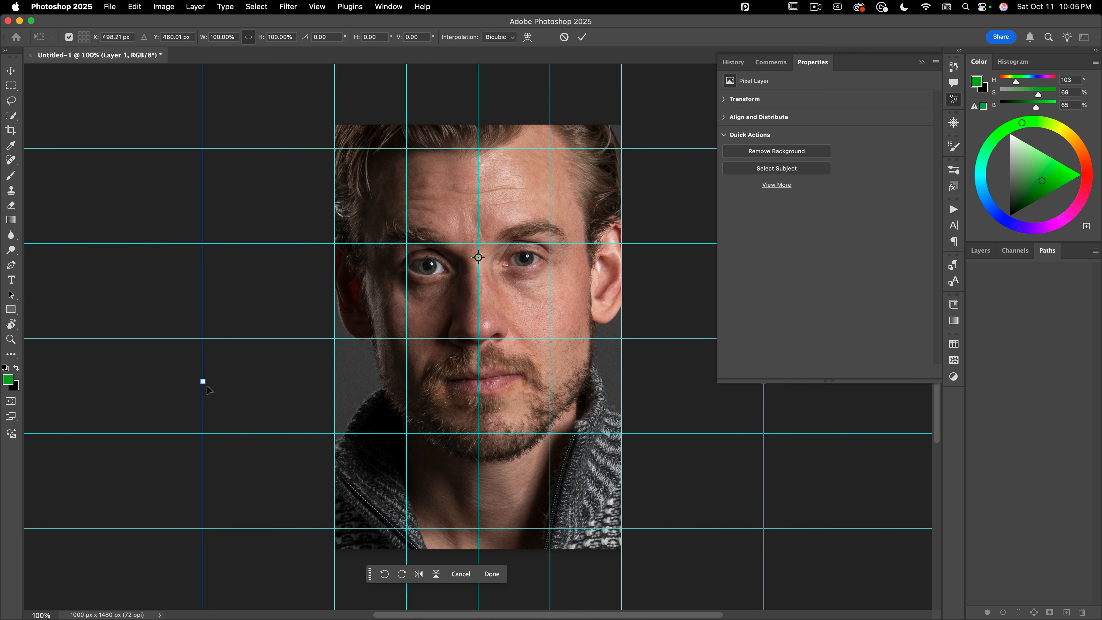
{"action": "left_click_drag", "start_coordinate": [203, 381], "coordinate": [244, 363], "text": "alt"}
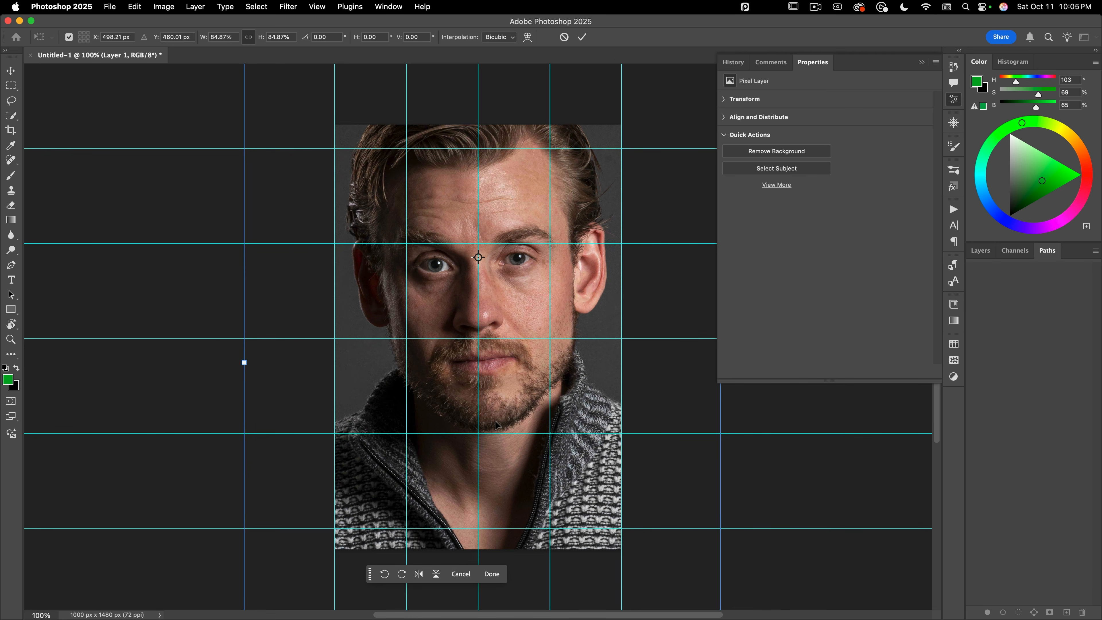
{"action": "scroll", "coordinate": [484, 394], "scroll_direction": "right", "scroll_amount": 3}
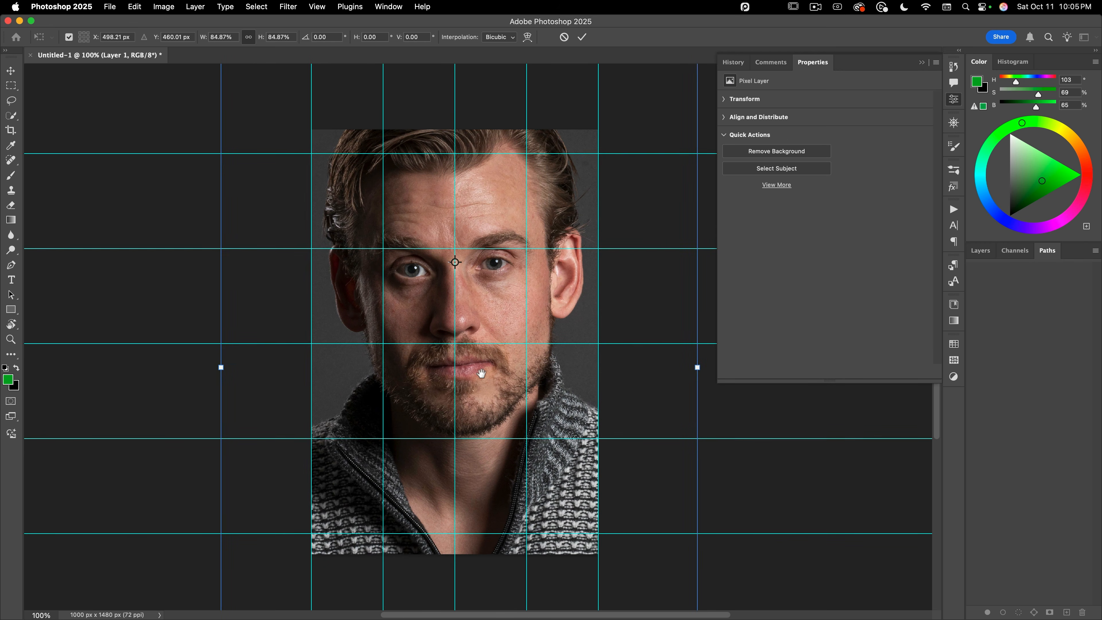
{"action": "key", "text": "Return"}
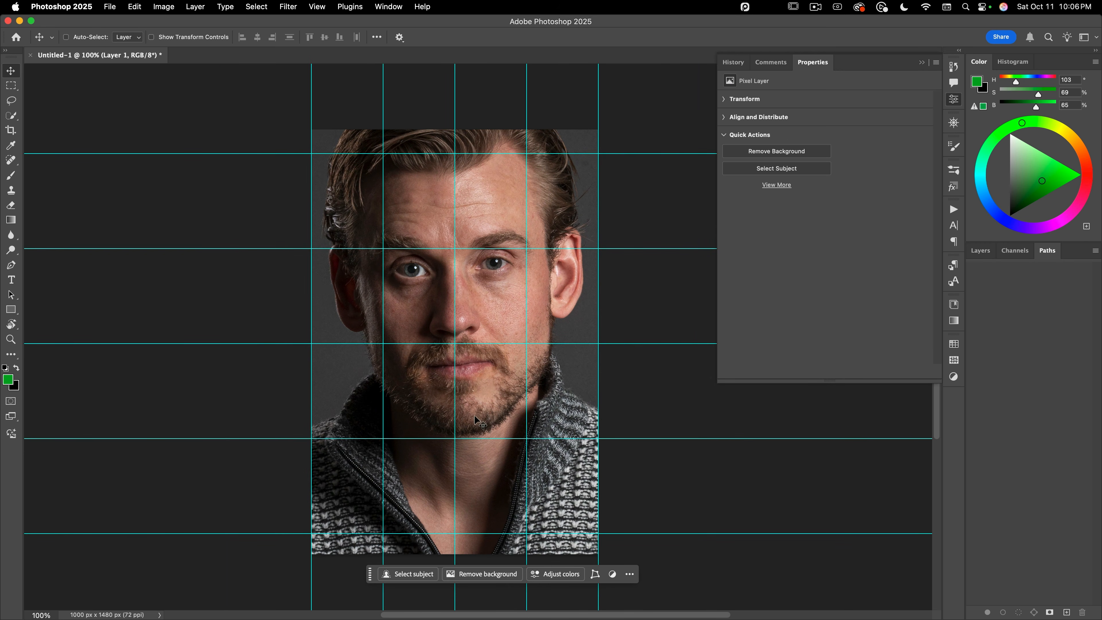
Select the whole canvas and hide the guides
{"action": "key", "text": "space"}
{"action": "left_click_drag", "start_coordinate": [484, 385], "coordinate": [487, 356]}
{"action": "key", "text": "super+a"}
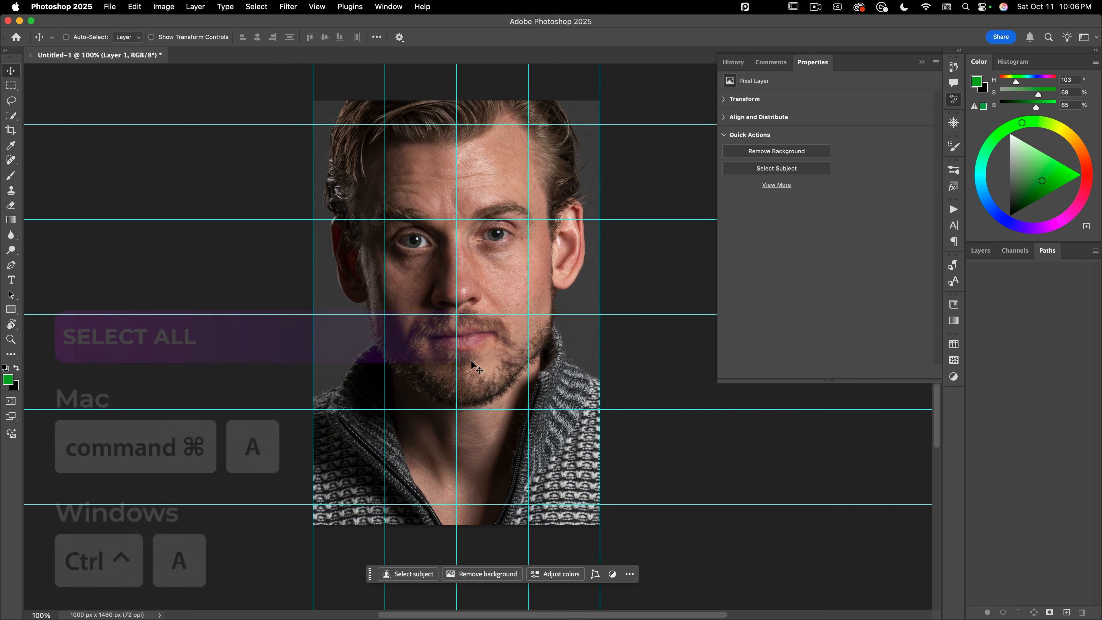
{"action": "key", "text": "super+v"}
{"action": "key", "text": "super"}
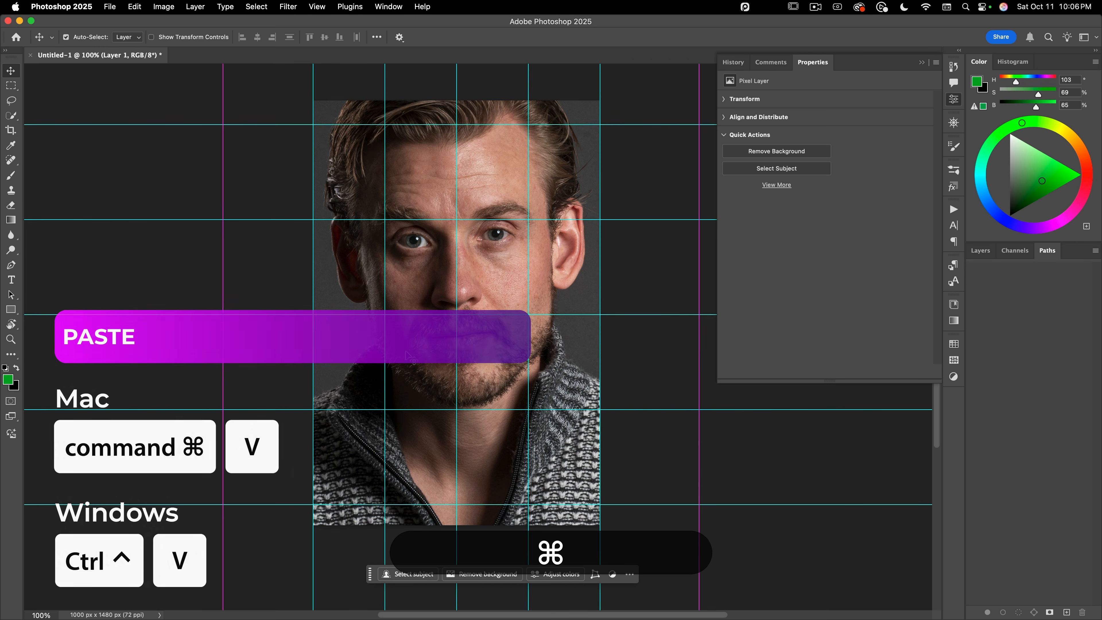
{"action": "key", "text": "super+semicolon"}
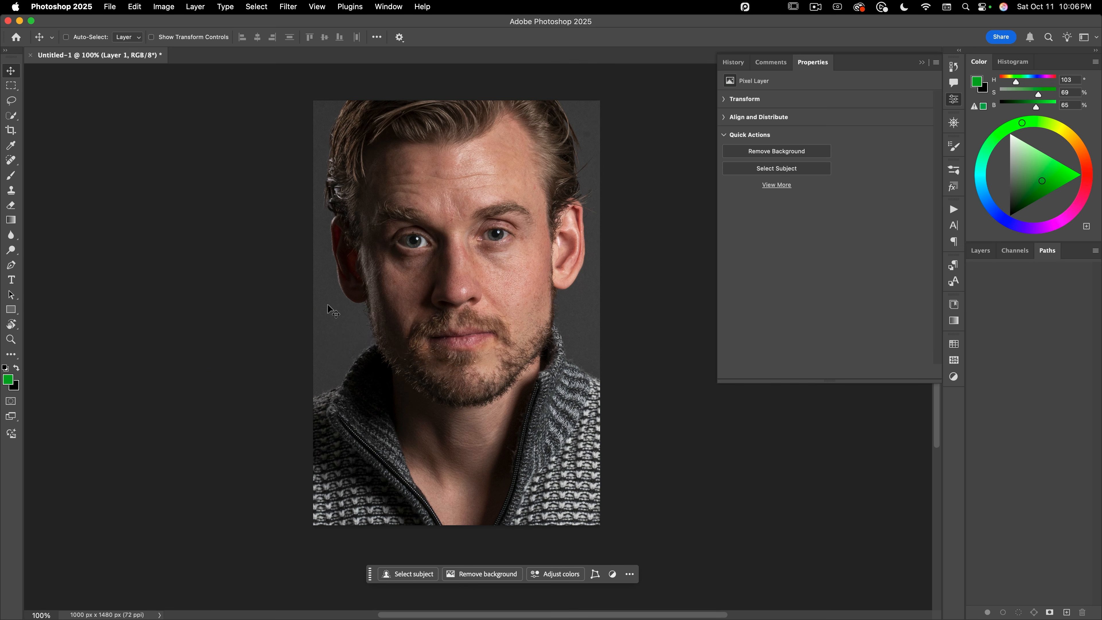
Apply the Skin Smoothing neural filter to the portrait with Blur 50 and Smoothness 0, and clear the canvas selection
{"action": "left_click", "coordinate": [288, 6]}
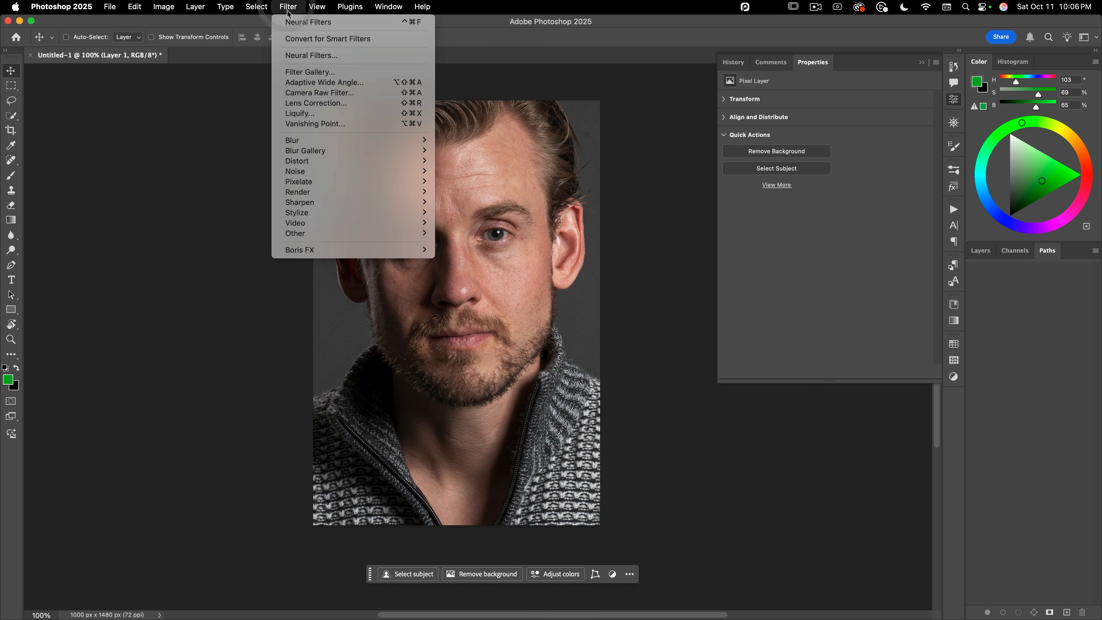
{"action": "left_click", "coordinate": [295, 58]}
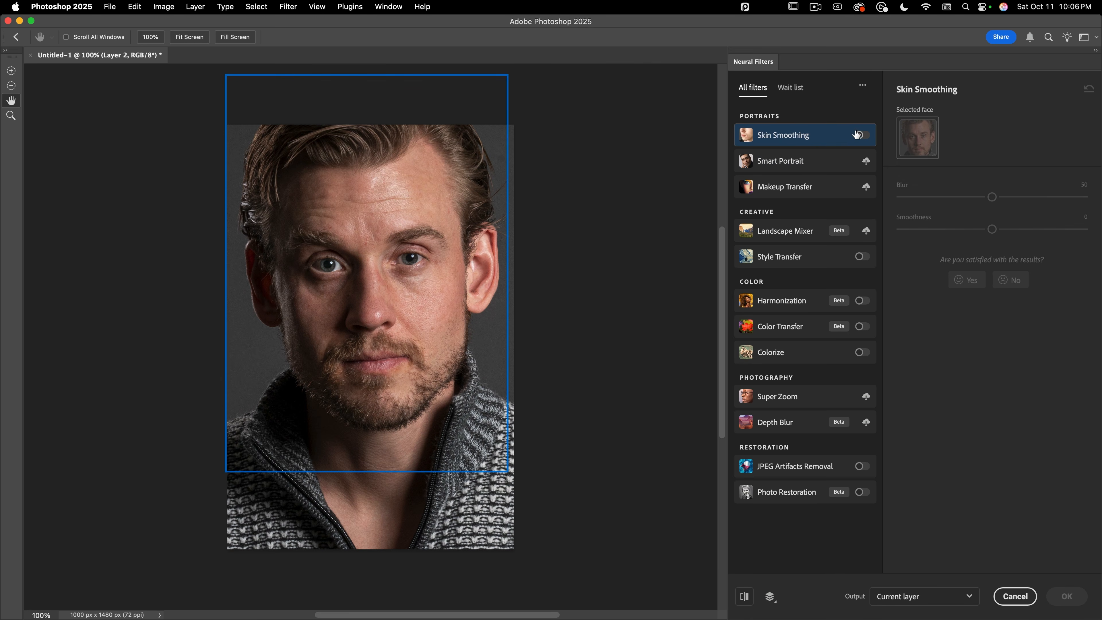
{"action": "left_click", "coordinate": [858, 135]}
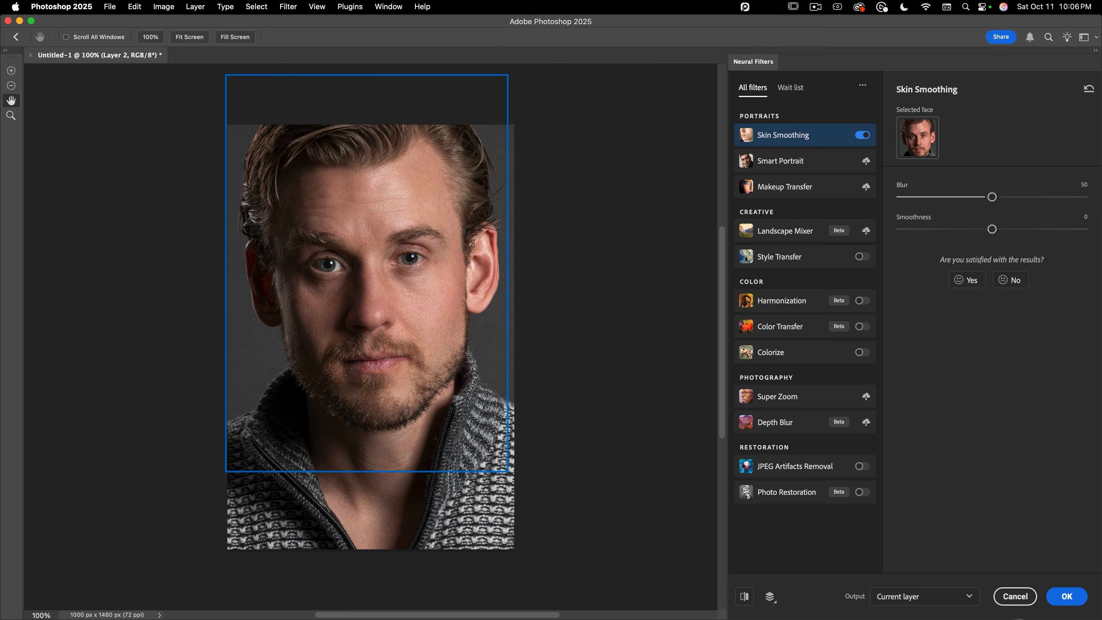
{"action": "left_click", "coordinate": [1067, 596]}
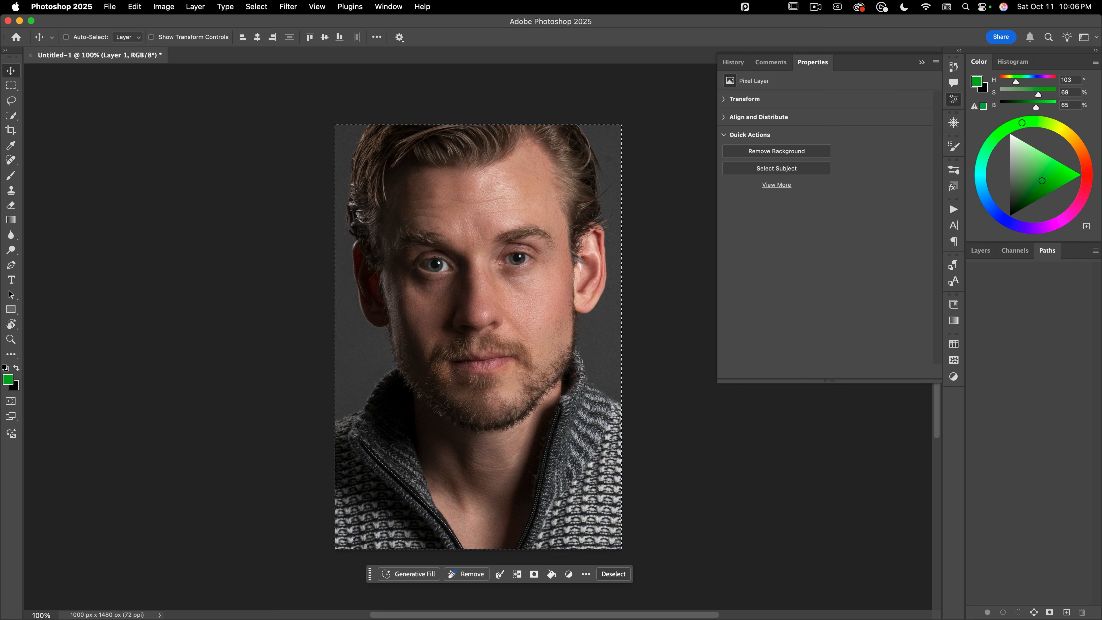
{"action": "key", "text": "super+d"}
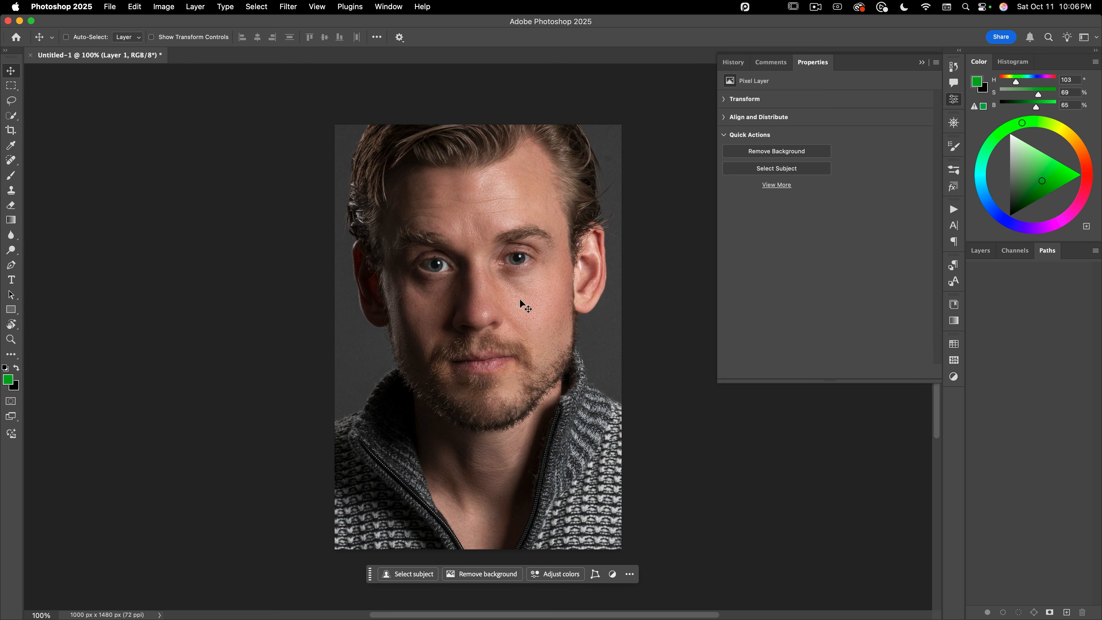
Duplicate the portrait layer and rename the copy "sharpness"
{"action": "left_click", "coordinate": [980, 250]}
{"action": "key", "text": "super+j"}
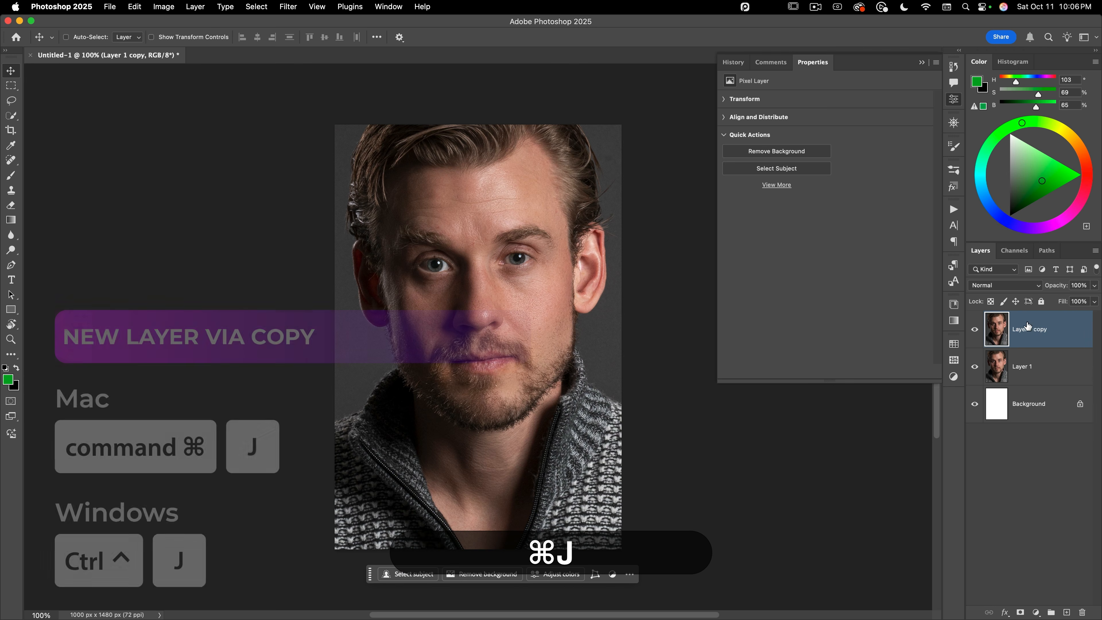
{"action": "double_click", "coordinate": [1029, 329]}
{"action": "type", "text": "sh"}
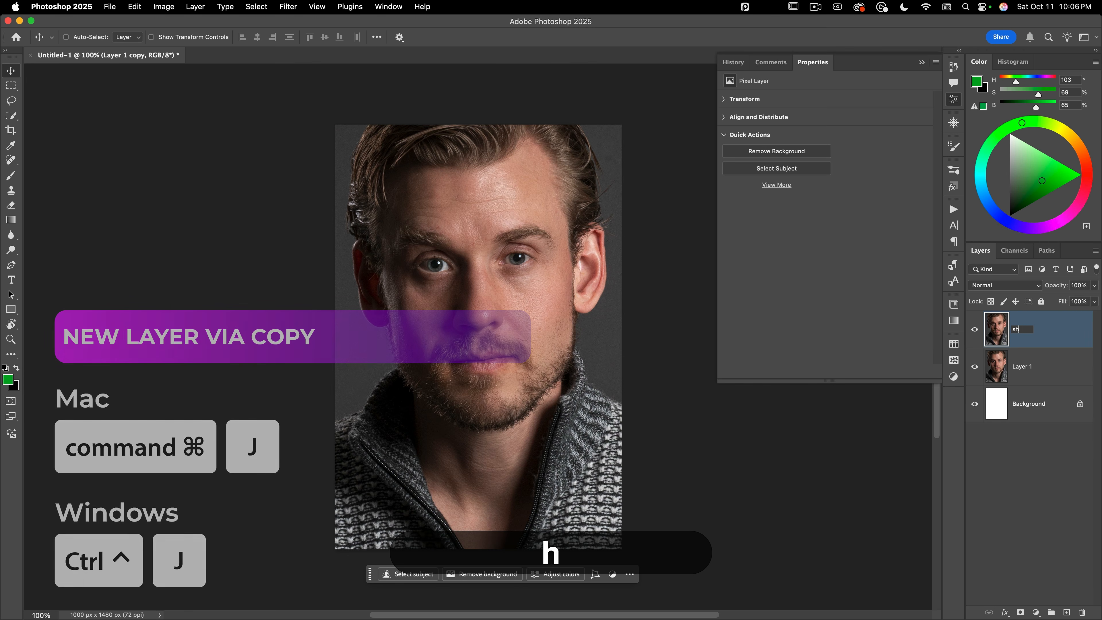
{"action": "type", "text": "arpness"}
{"action": "key", "text": "Return"}
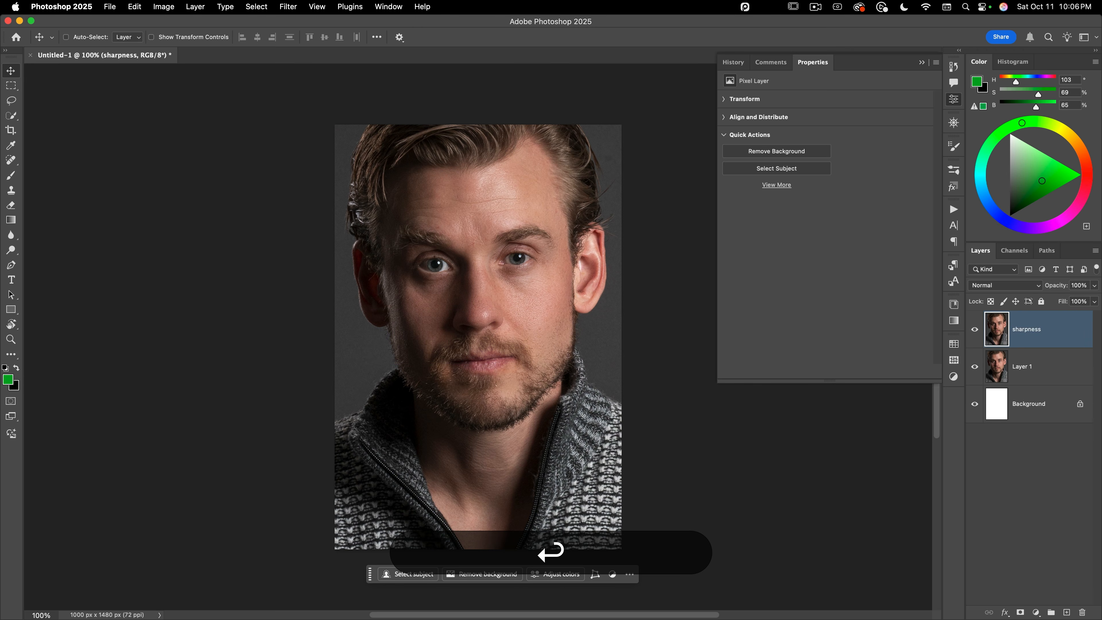
Apply a High Pass filter with a 1.5-pixel radius to the sharpness layer and set its blend mode to Linear Light
{"action": "left_click", "coordinate": [288, 7]}
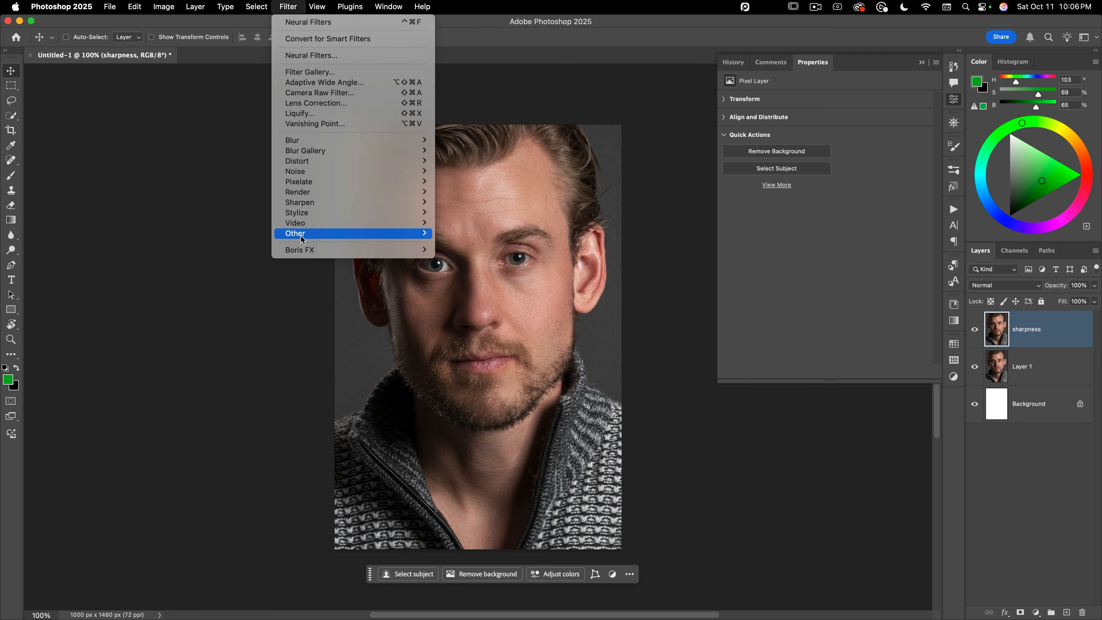
{"action": "mouse_move", "coordinate": [408, 233]}
{"action": "left_click", "coordinate": [477, 246]}
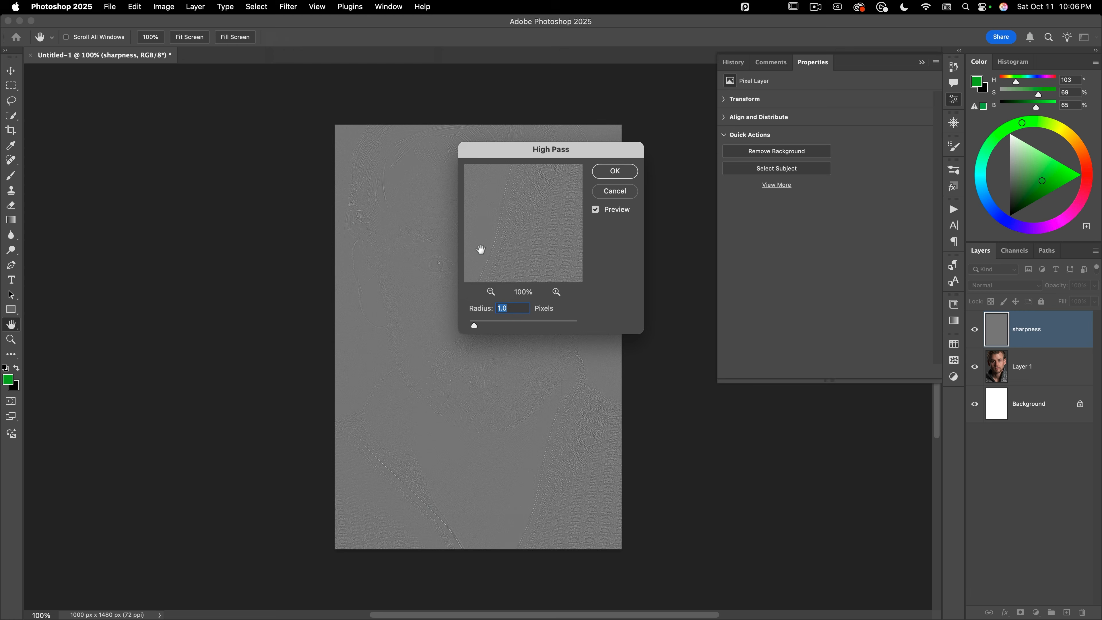
{"action": "type", "text": "1.5"}
{"action": "left_click", "coordinate": [626, 180]}
{"action": "left_click", "coordinate": [998, 285]}
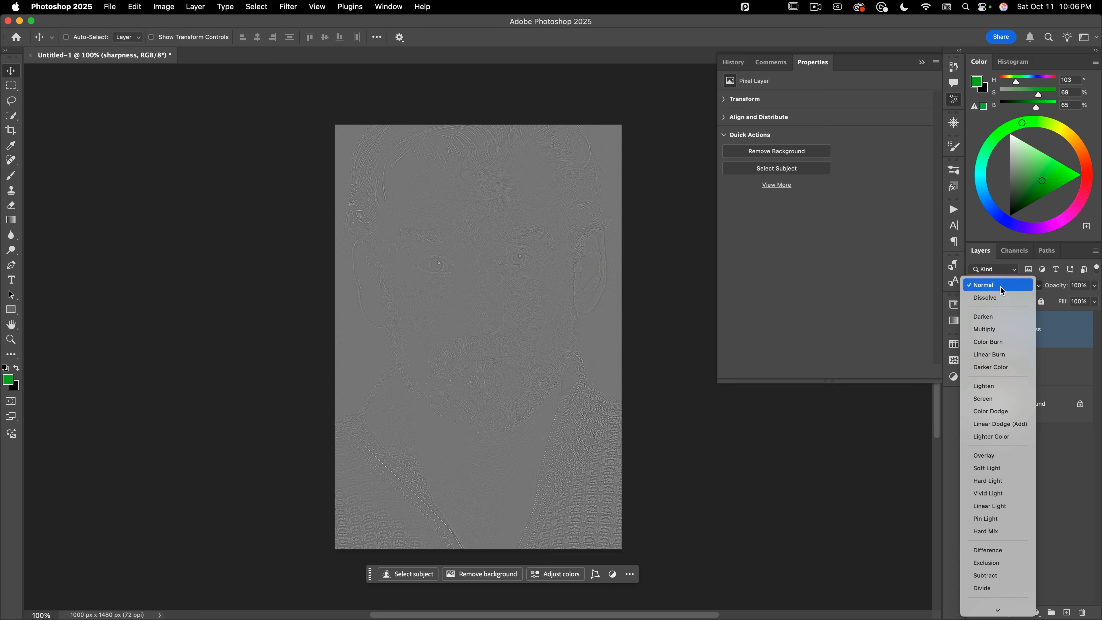
{"action": "left_click", "coordinate": [996, 508]}
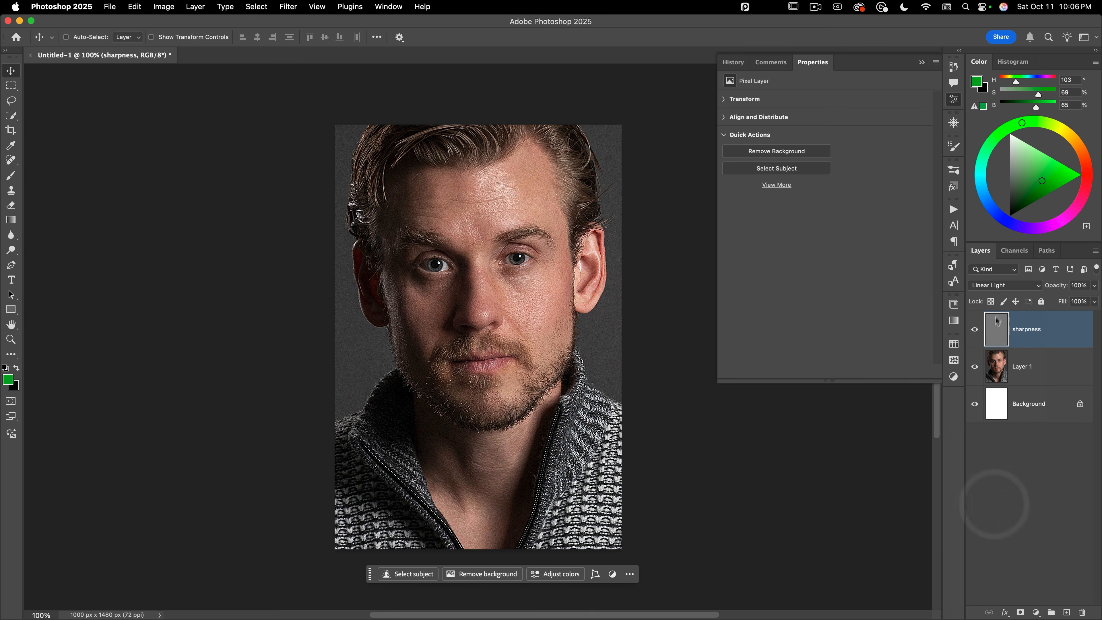
Toggle the sharpness layer to compare the sharpening, and reduce its Fill to 50%
{"action": "left_click", "coordinate": [975, 331]}
{"action": "left_click", "coordinate": [975, 330]}
{"action": "left_click", "coordinate": [974, 331]}
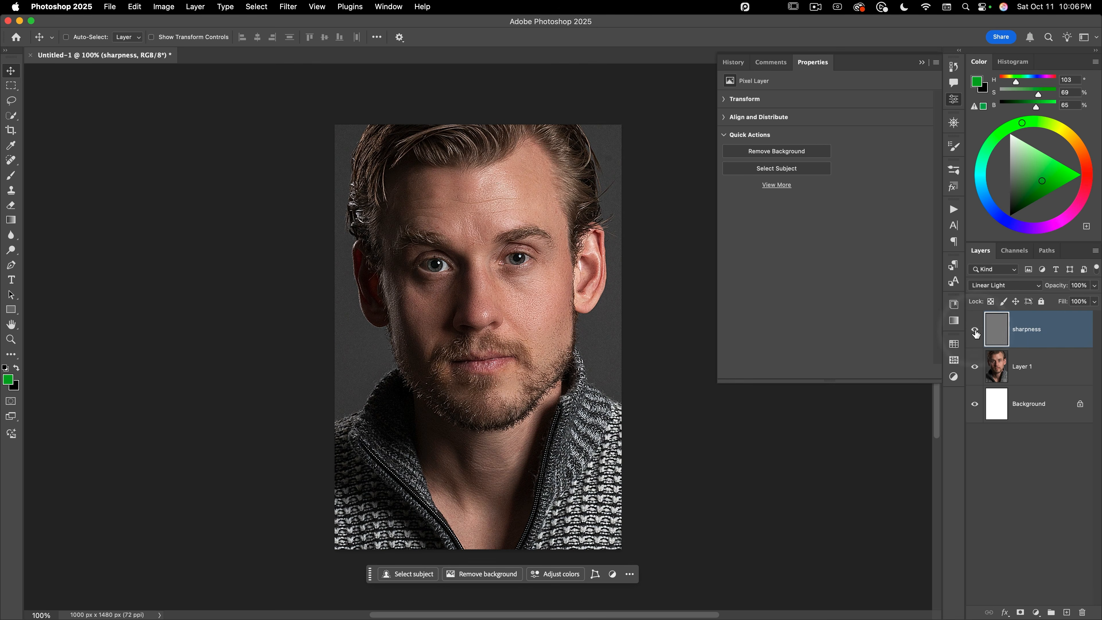
{"action": "left_click", "coordinate": [975, 331]}
{"action": "left_click", "coordinate": [975, 331]}
{"action": "left_click_drag", "start_coordinate": [1060, 305], "coordinate": [1042, 302]}
{"action": "left_click_drag", "start_coordinate": [1031, 301], "coordinate": [1031, 300]}
Add a layer mask to the sharpness layer and set up a linear black-to-transparent classic gradient
{"action": "left_click", "coordinate": [1020, 612]}
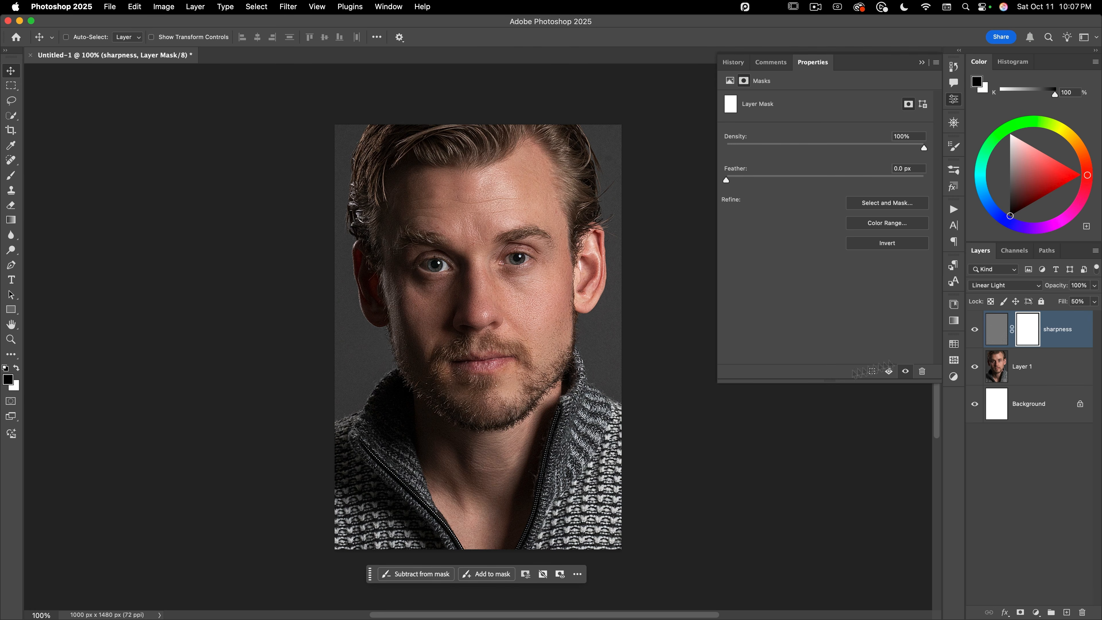
{"action": "left_click", "coordinate": [11, 219]}
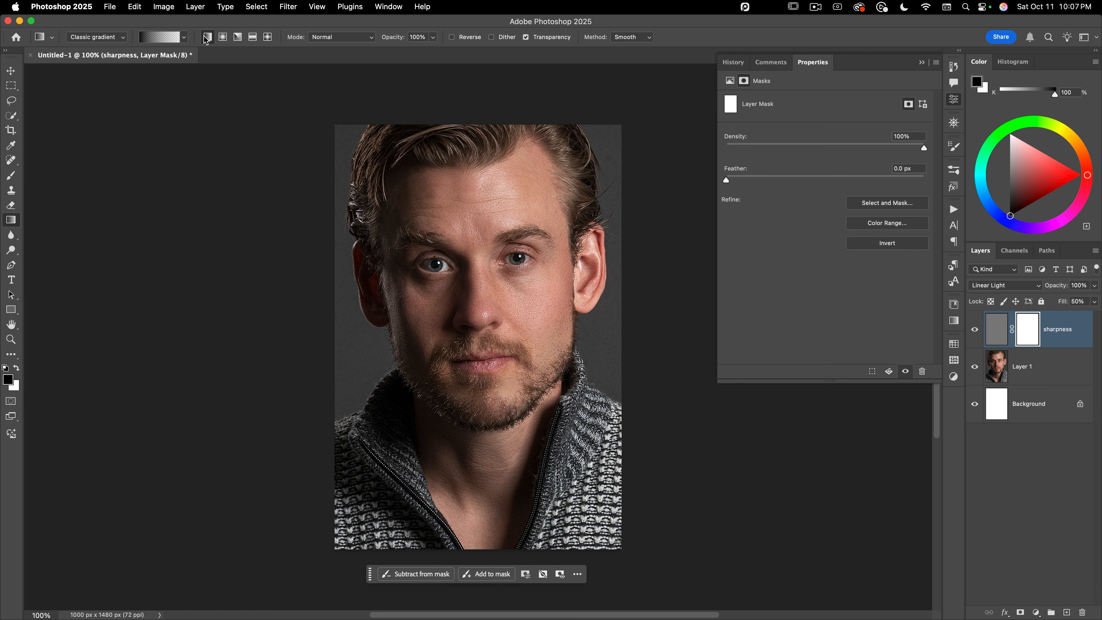
{"action": "left_click", "coordinate": [186, 38]}
{"action": "left_click", "coordinate": [99, 58]}
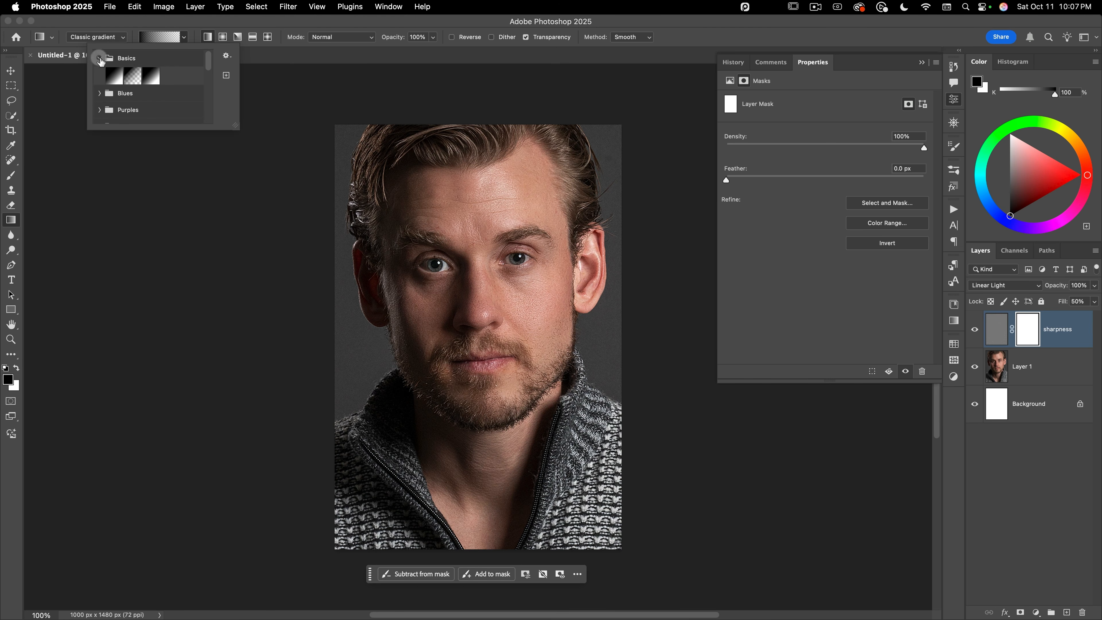
{"action": "left_click", "coordinate": [137, 75]}
{"action": "left_click", "coordinate": [154, 25]}
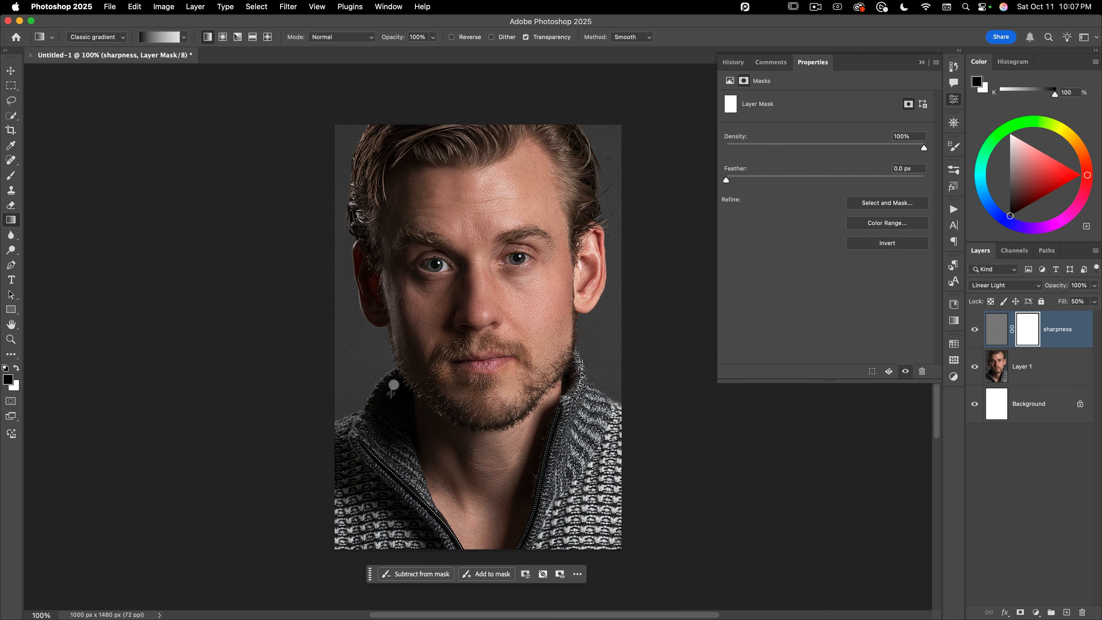
Fade the sharpening around the face with mask gradients drawn inward from the canvas edges, and compare the layer on and off
{"action": "left_click_drag", "start_coordinate": [684, 457], "coordinate": [523, 332]}
{"action": "left_click_drag", "start_coordinate": [319, 152], "coordinate": [416, 204]}
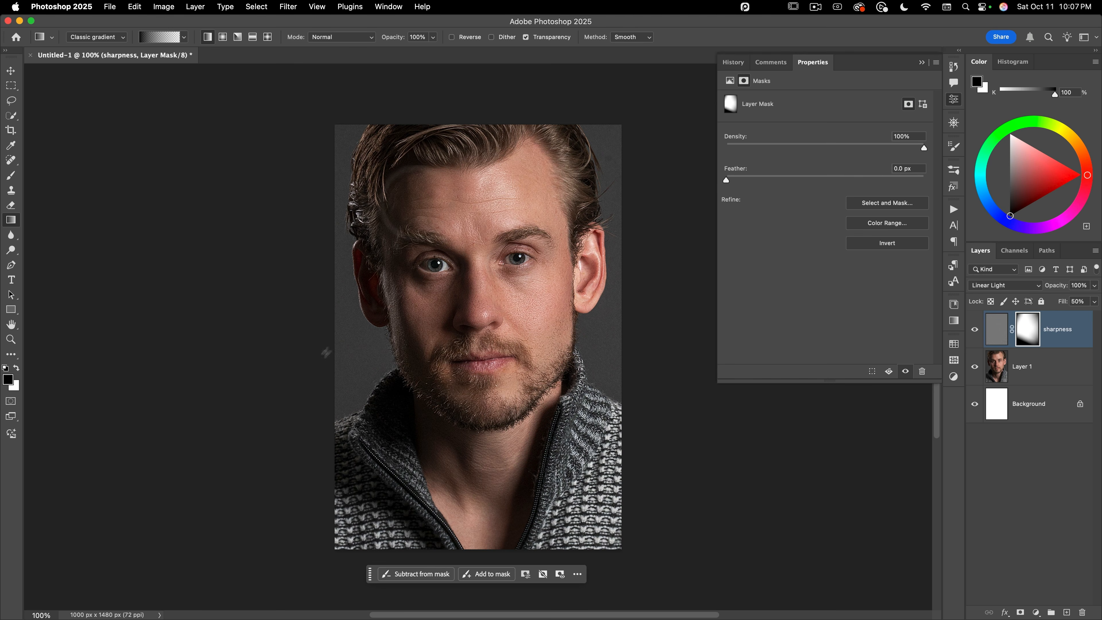
{"action": "left_click_drag", "start_coordinate": [320, 360], "coordinate": [462, 317]}
{"action": "left_click_drag", "start_coordinate": [480, 485], "coordinate": [488, 326]}
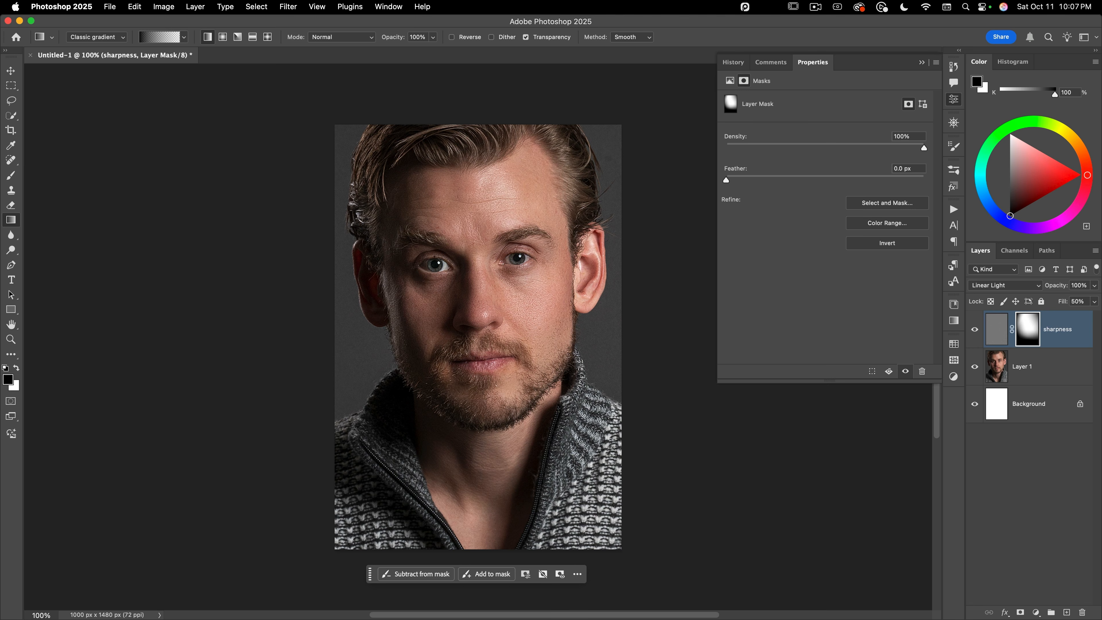
{"action": "left_click", "coordinate": [974, 330]}
{"action": "left_click", "coordinate": [975, 330]}
{"action": "left_click", "coordinate": [975, 330]}
{"action": "left_click", "coordinate": [975, 330]}
{"action": "left_click", "coordinate": [953, 101]}
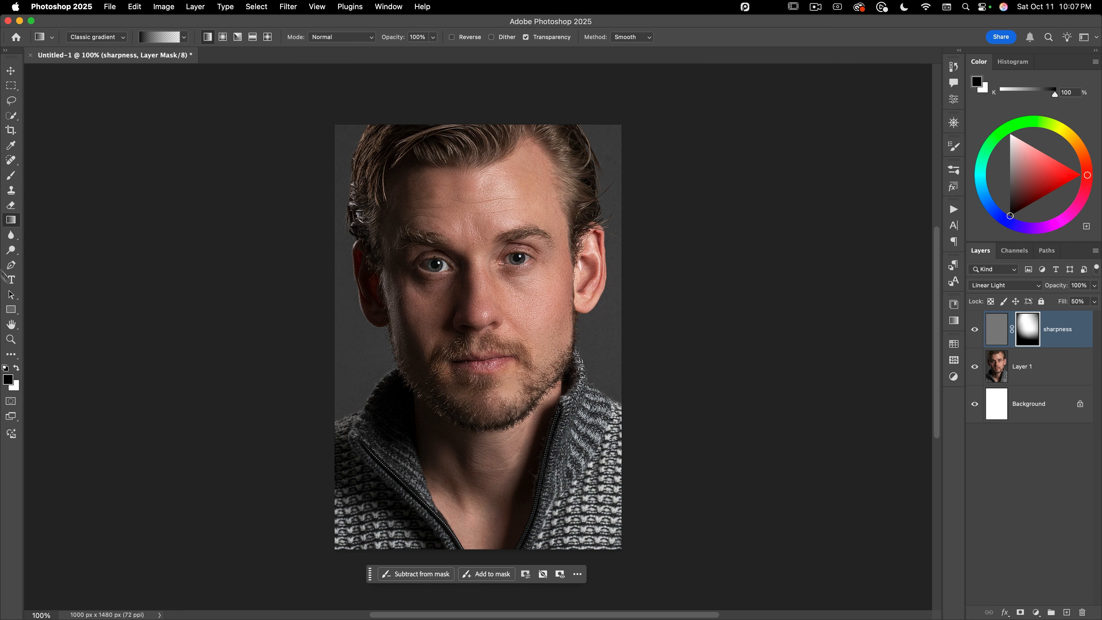
Draw a circular path about 350 px wide, centred between the eyes
{"action": "left_click", "coordinate": [13, 308]}
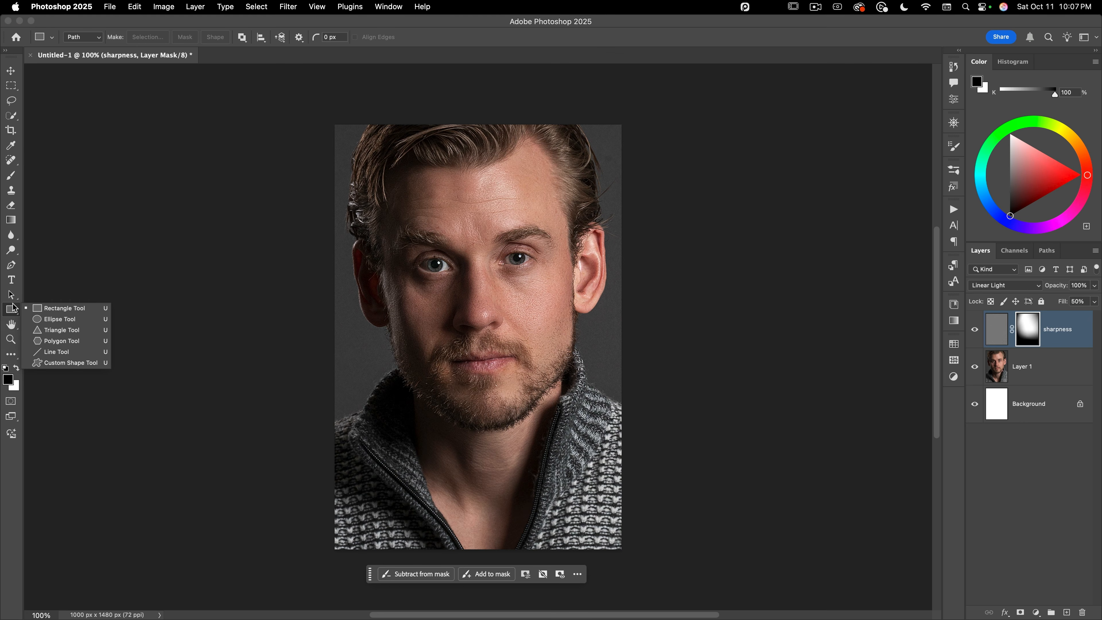
{"action": "left_click", "coordinate": [72, 319]}
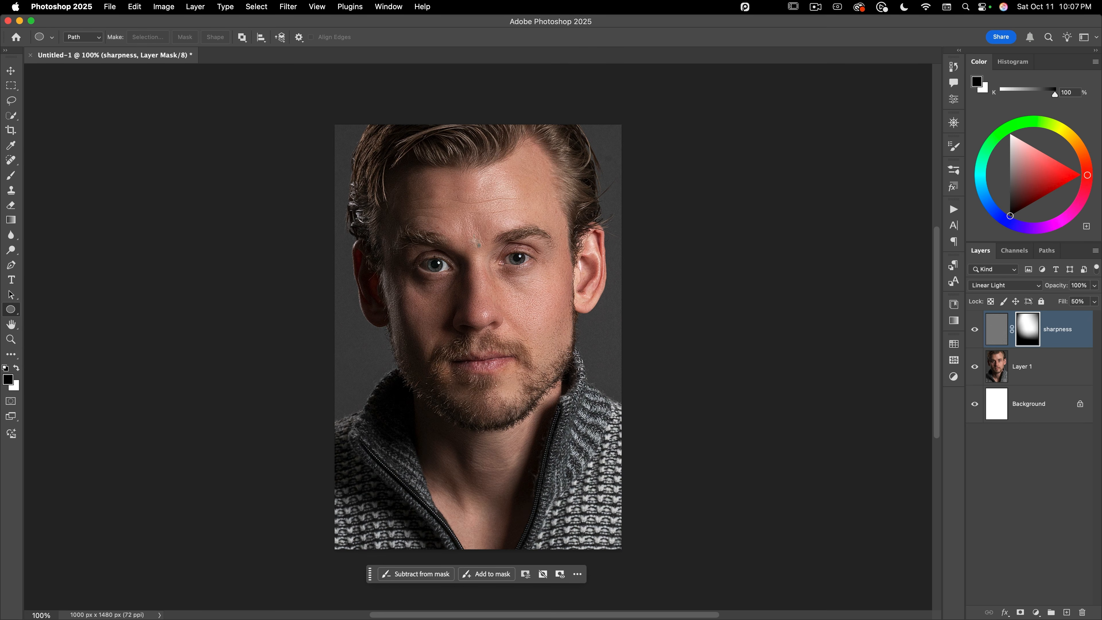
{"action": "left_click_drag", "start_coordinate": [477, 260], "coordinate": [527, 186]}
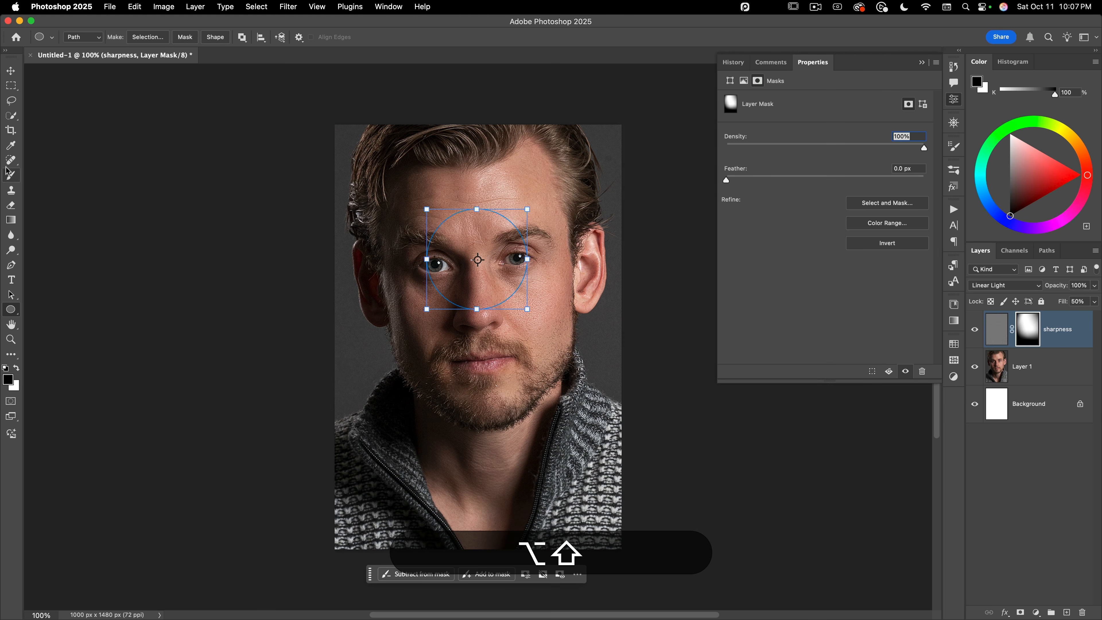
Draw a rectangular path about 352 × 186 px over the mouth and chin, below the circle
{"action": "left_click", "coordinate": [13, 312]}
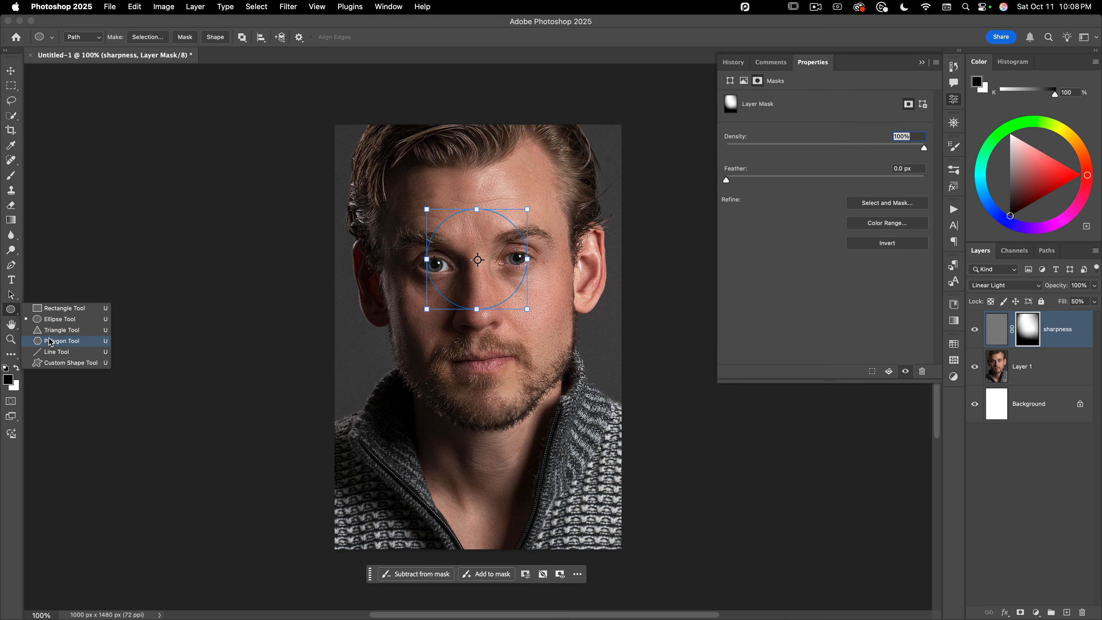
{"action": "left_click", "coordinate": [70, 308]}
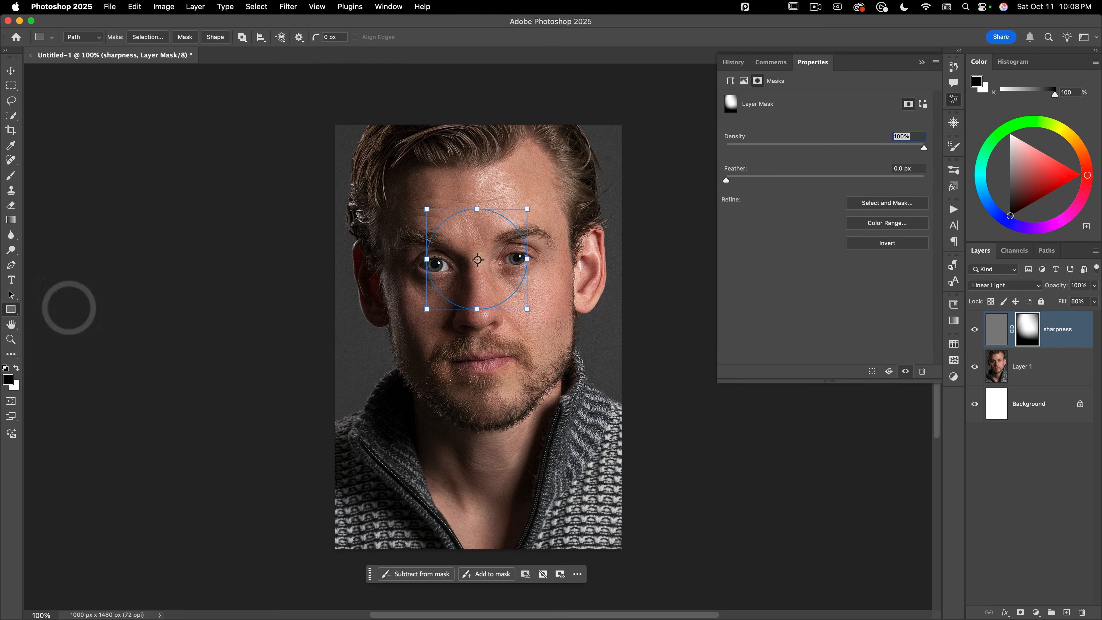
{"action": "left_click_drag", "start_coordinate": [437, 408], "coordinate": [538, 355]}
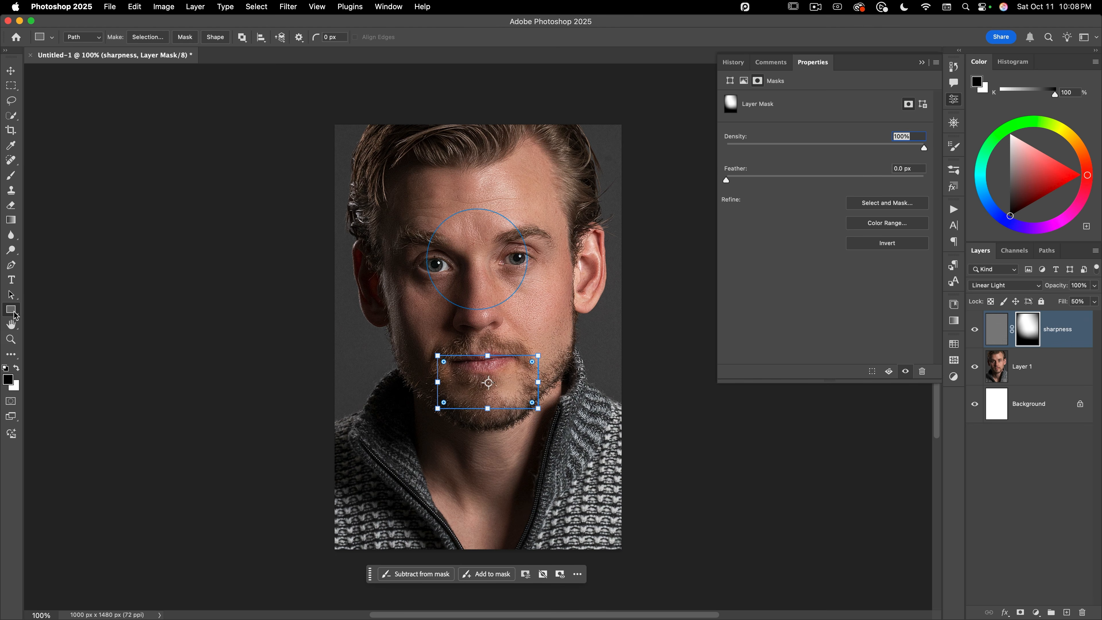
Align the circle and rectangle on their horizontal centres, and extend the rectangle up to the circle's middle, about 525 px tall
{"action": "left_click_drag", "start_coordinate": [11, 297], "coordinate": [62, 297]}
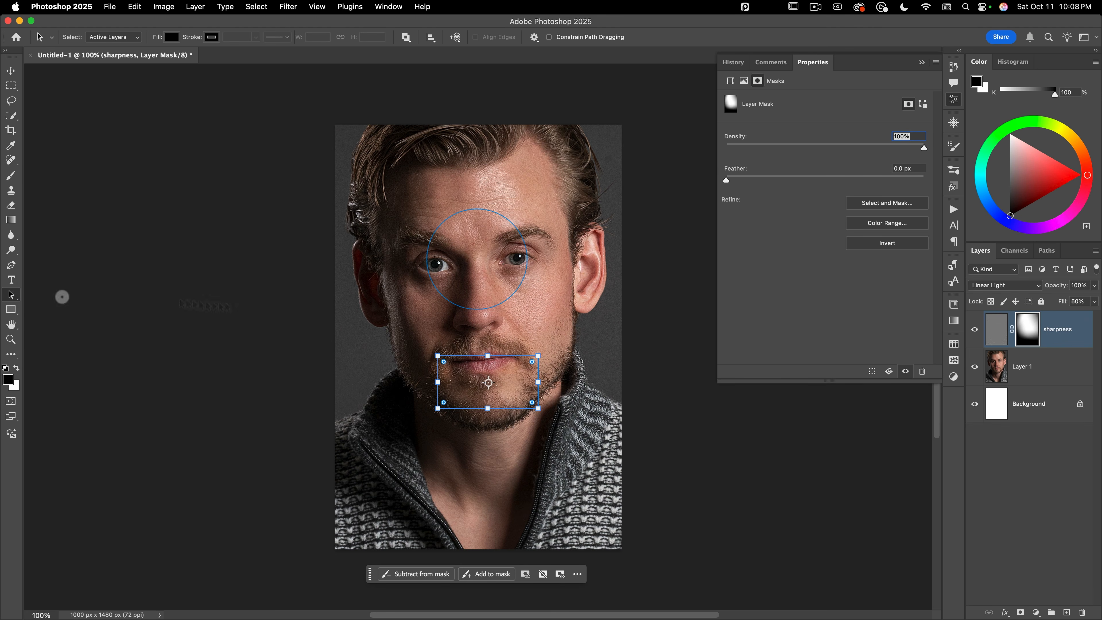
{"action": "left_click_drag", "start_coordinate": [391, 431], "coordinate": [487, 233]}
{"action": "left_click_drag", "start_coordinate": [576, 182], "coordinate": [575, 182]}
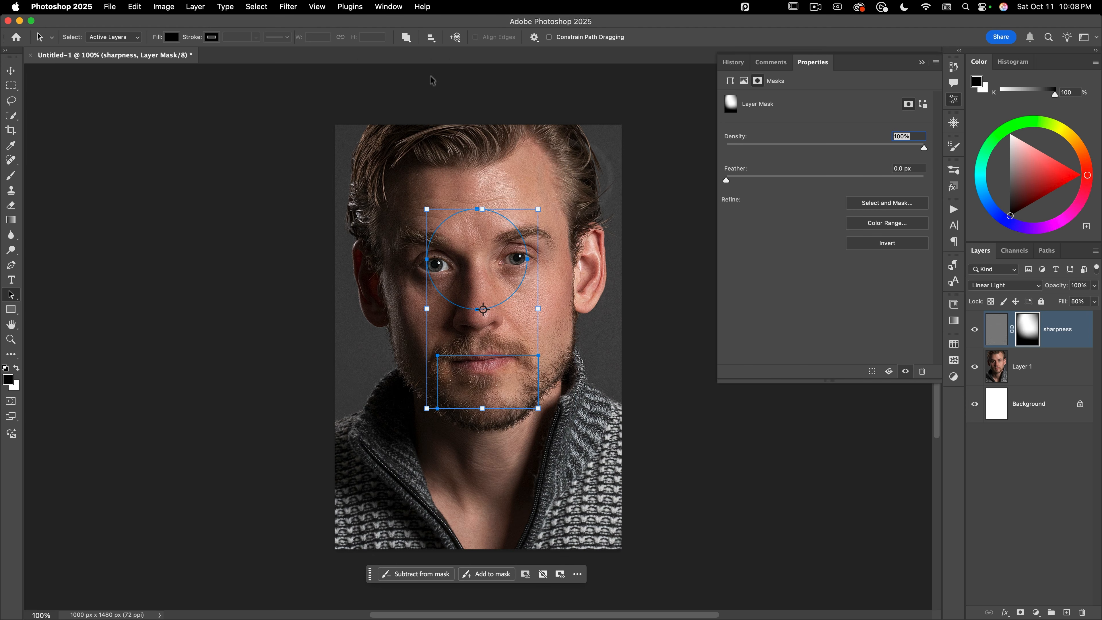
{"action": "left_click", "coordinate": [430, 37]}
{"action": "left_click", "coordinate": [396, 70]}
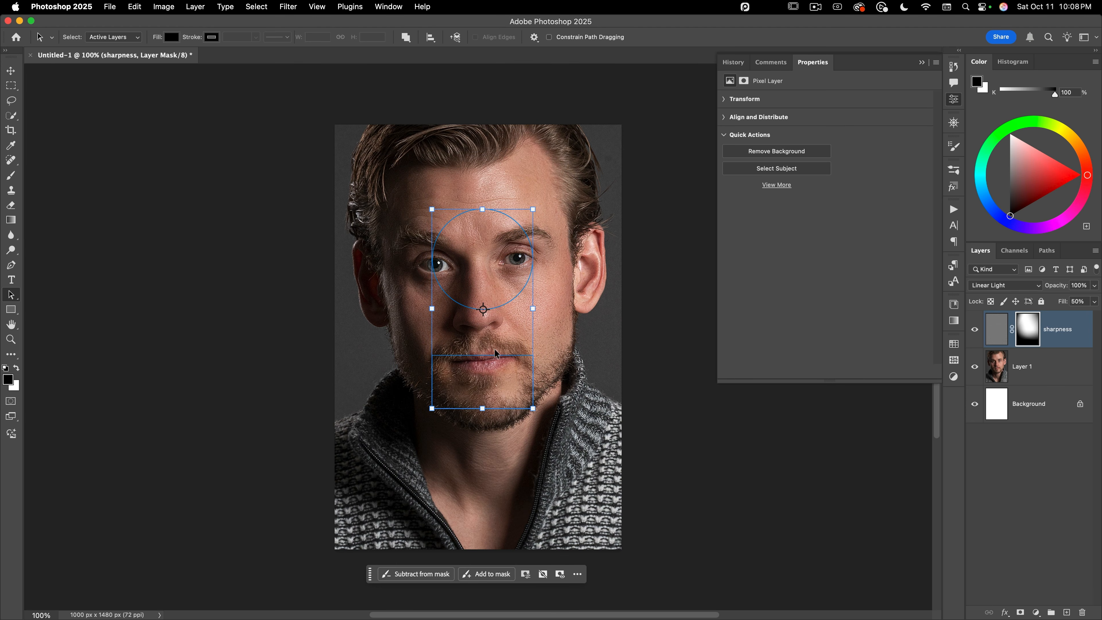
{"action": "left_click_drag", "start_coordinate": [557, 345], "coordinate": [408, 421]}
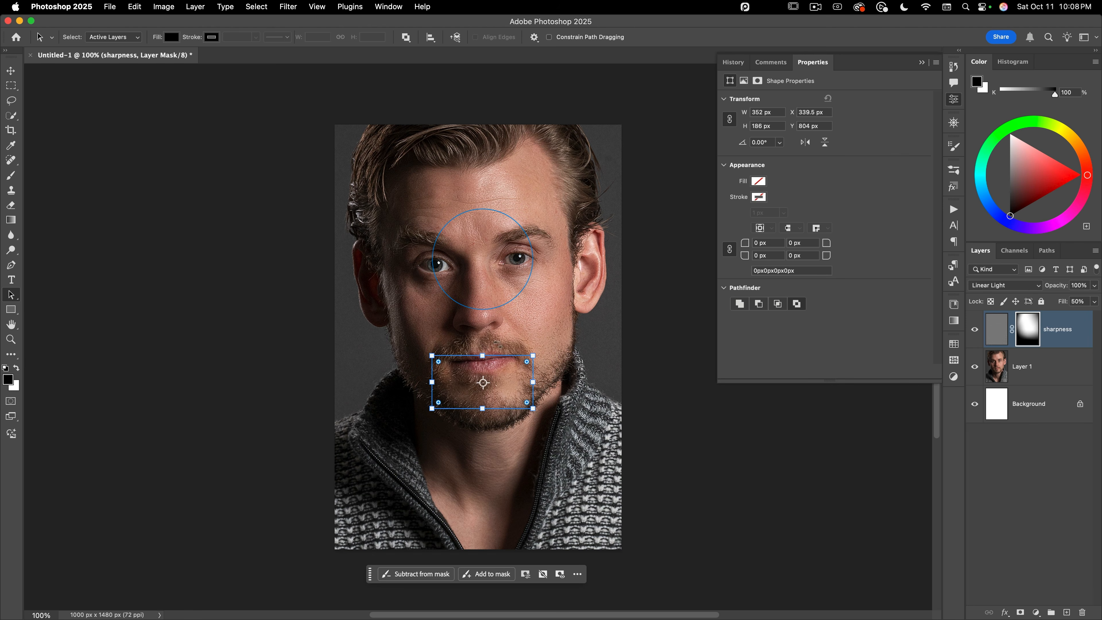
{"action": "left_click_drag", "start_coordinate": [483, 355], "coordinate": [496, 259]}
{"action": "key", "text": "shift"}
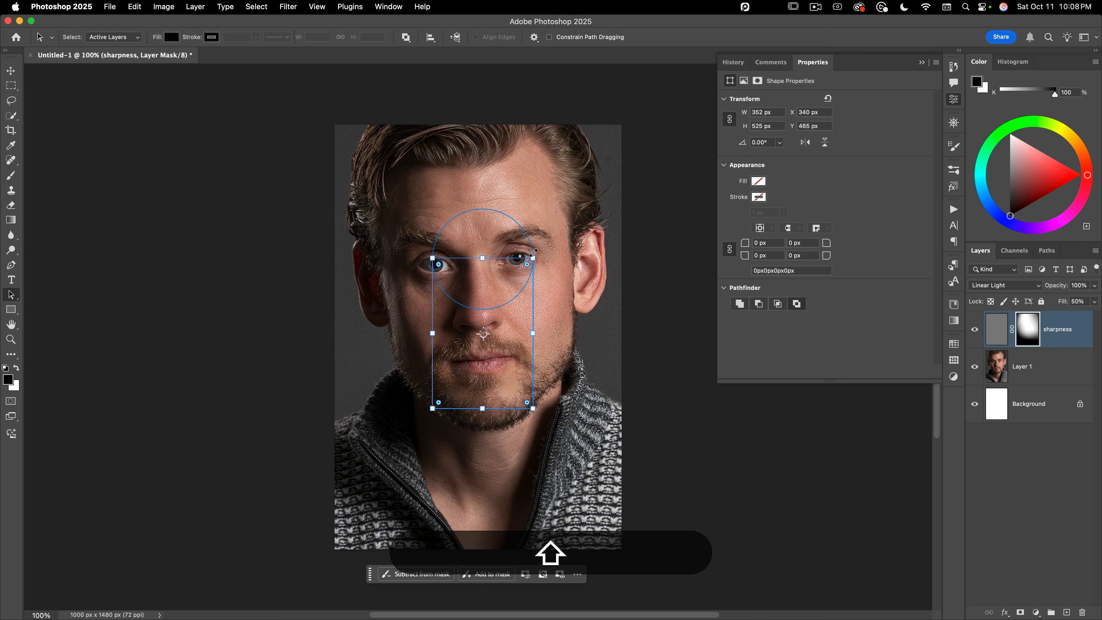
{"action": "key", "text": "super"}
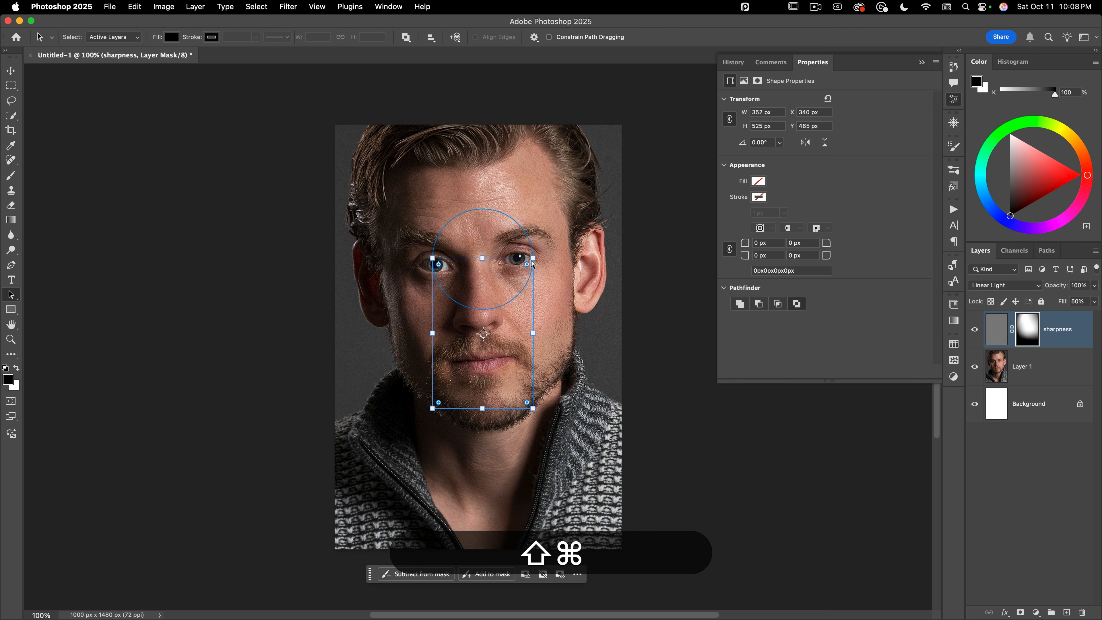
{"action": "key", "text": "alt"}
{"action": "left_click_drag", "start_coordinate": [533, 259], "coordinate": [520, 259]}
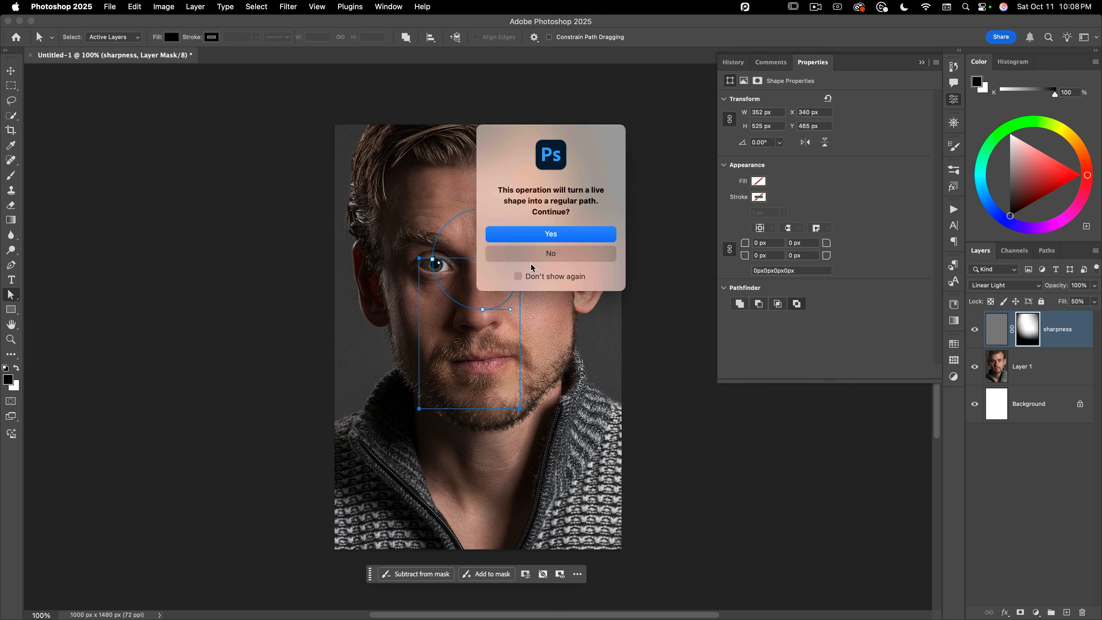
{"action": "left_click", "coordinate": [533, 259]}
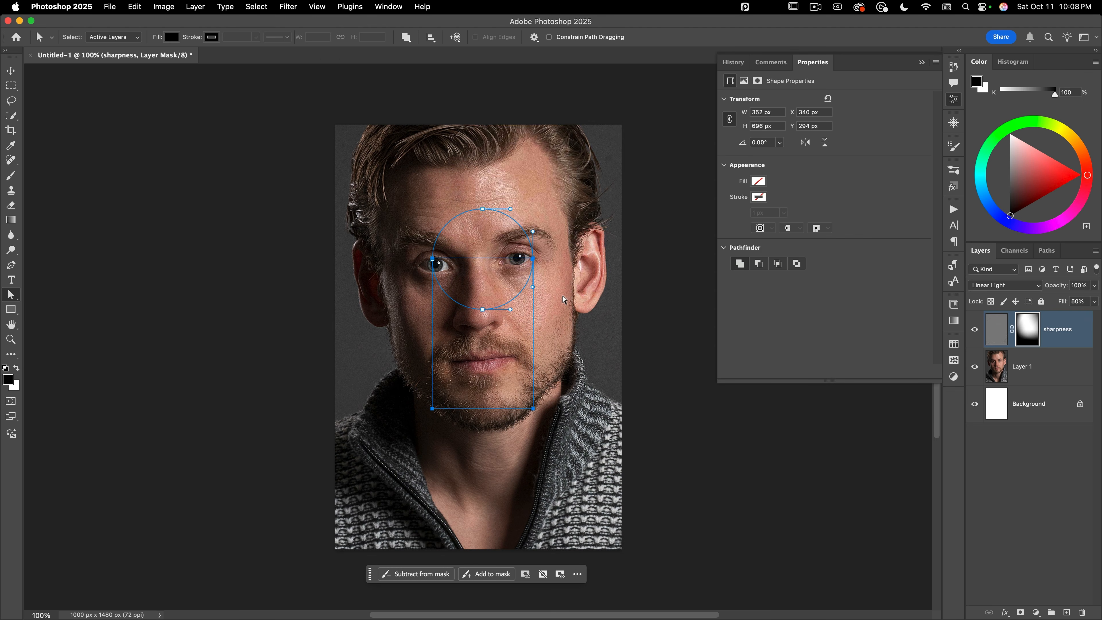
Narrow the rectangle's top edge symmetrically with Free Transform to form a trapezoid, and raise its bottom edge slightly
{"action": "left_click", "coordinate": [561, 297]}
{"action": "left_click", "coordinate": [523, 326]}
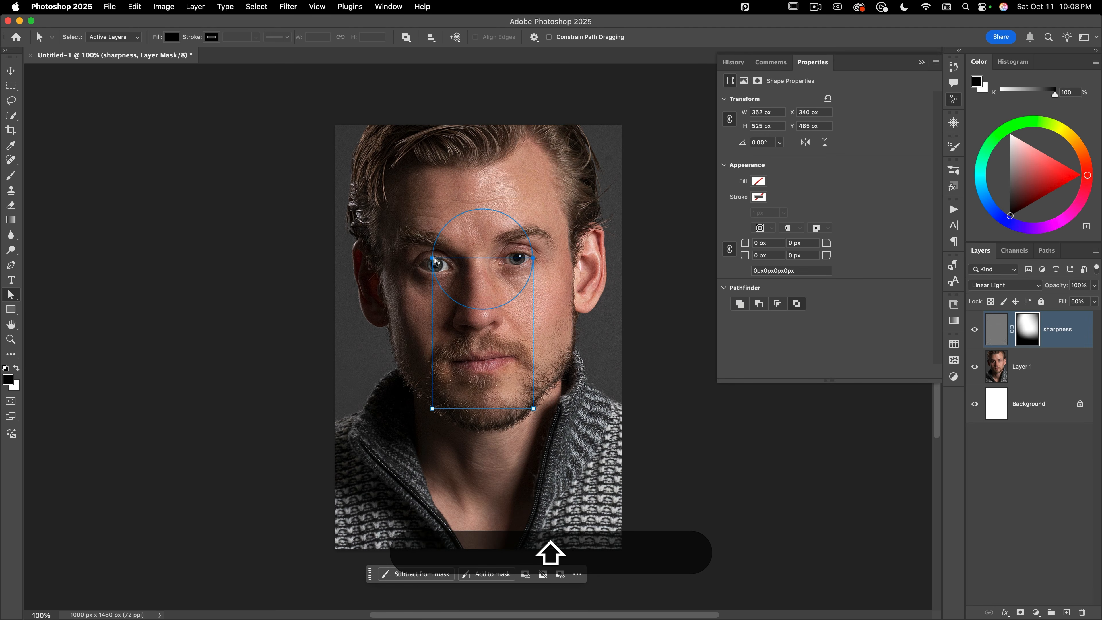
{"action": "left_click", "coordinate": [433, 258], "text": "shift"}
{"action": "key", "text": "super+t"}
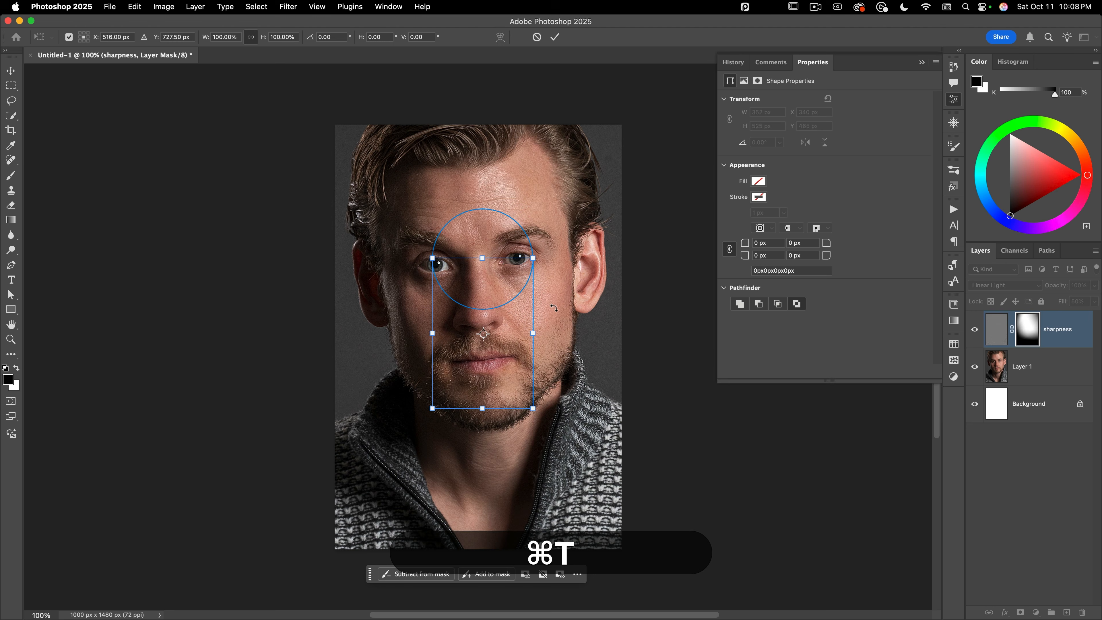
{"action": "left_click_drag", "start_coordinate": [532, 333], "coordinate": [513, 333]}
{"action": "left_click_drag", "start_coordinate": [484, 284], "coordinate": [483, 255]}
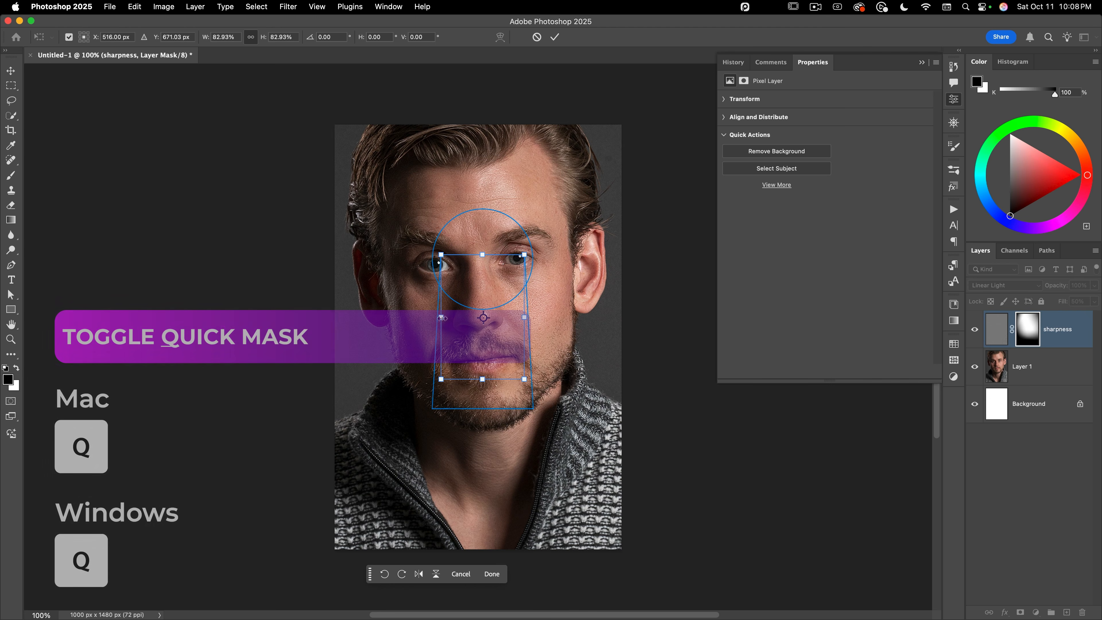
{"action": "left_click_drag", "start_coordinate": [482, 379], "coordinate": [485, 308]}
{"action": "key", "text": "Return"}
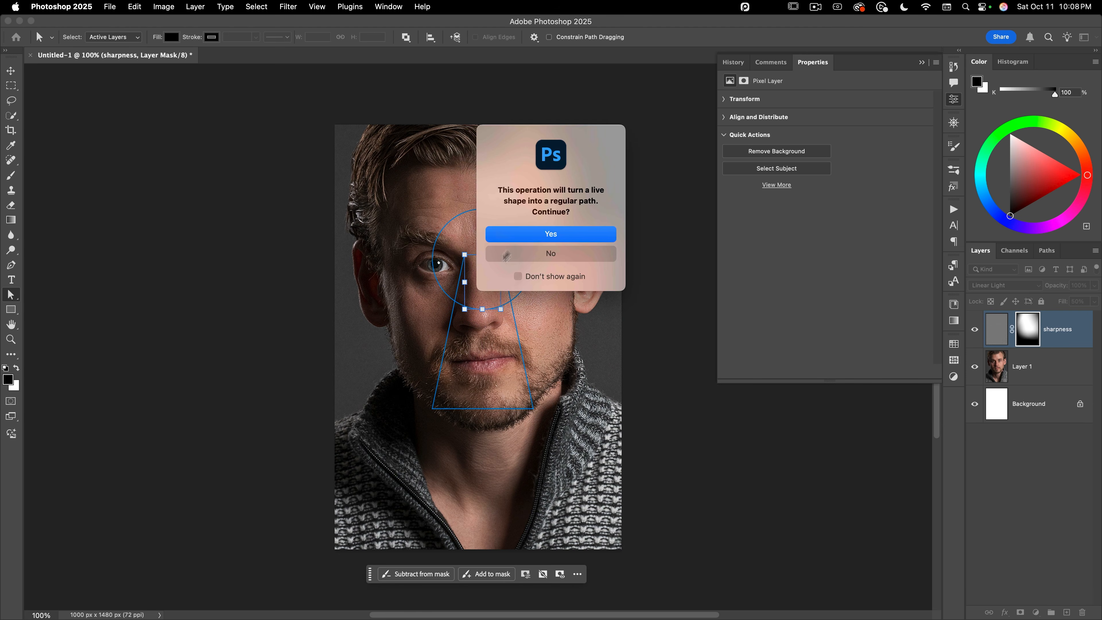
{"action": "left_click", "coordinate": [530, 238]}
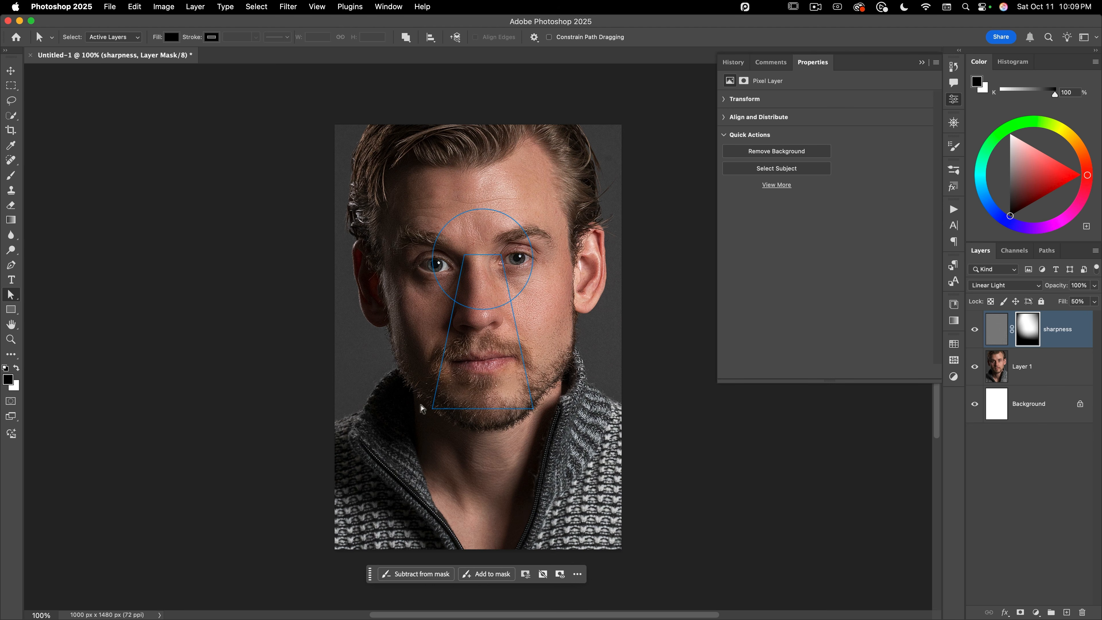
{"action": "mouse_move", "coordinate": [408, 415]}
{"action": "left_mouse_down"}
{"action": "mouse_move", "coordinate": [474, 384]}
{"action": "mouse_move", "coordinate": [560, 378]}
{"action": "mouse_move", "coordinate": [534, 399]}
{"action": "left_mouse_up"}
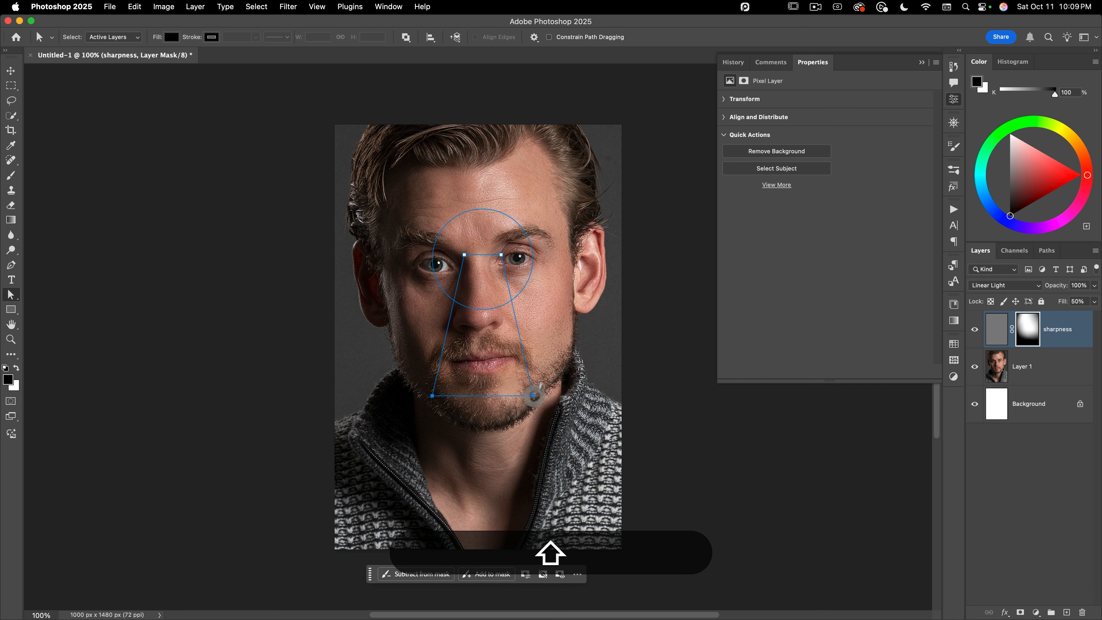
Select both the circle and trapezoid paths and set their path operation to Combine Shapes
{"action": "right_click", "coordinate": [15, 297]}
{"action": "left_click", "coordinate": [68, 293]}
{"action": "left_click_drag", "start_coordinate": [343, 248], "coordinate": [579, 425]}
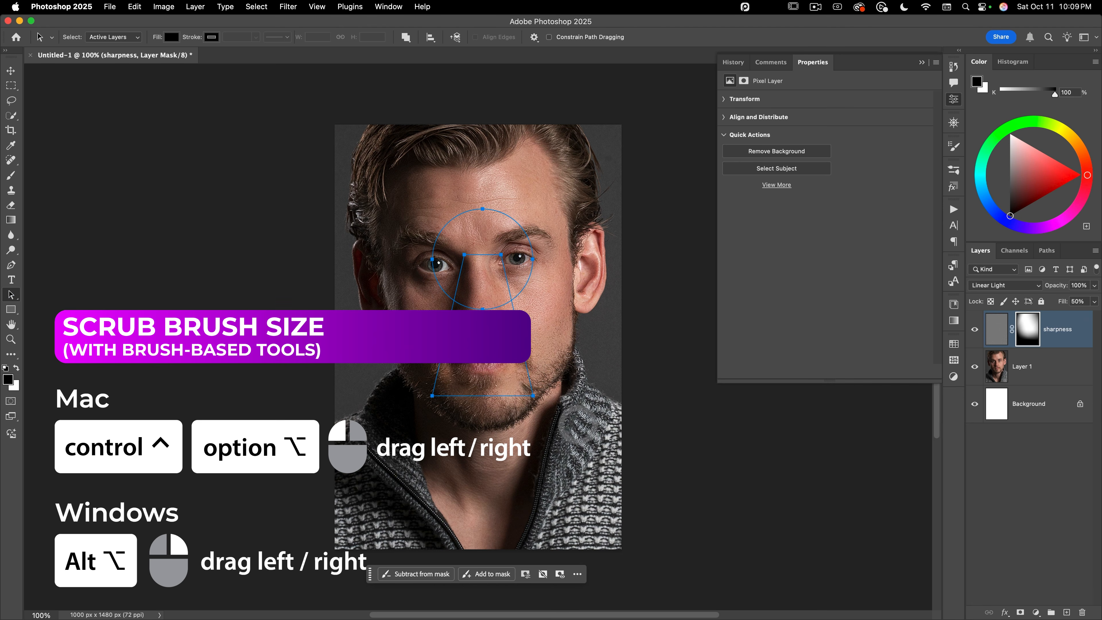
{"action": "left_click", "coordinate": [406, 37]}
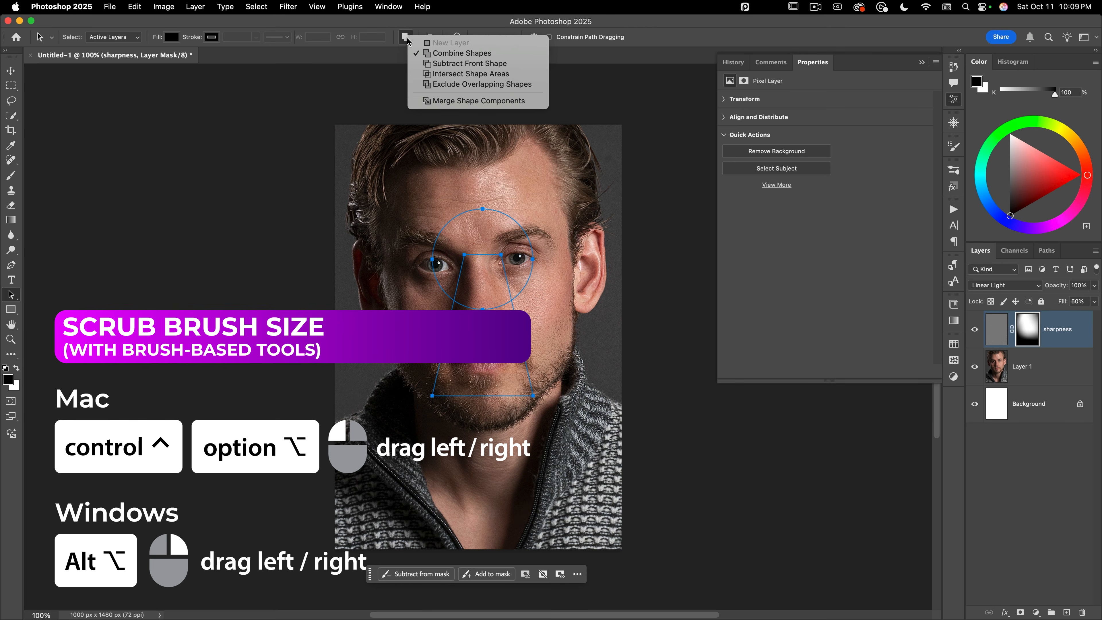
{"action": "left_click", "coordinate": [459, 54]}
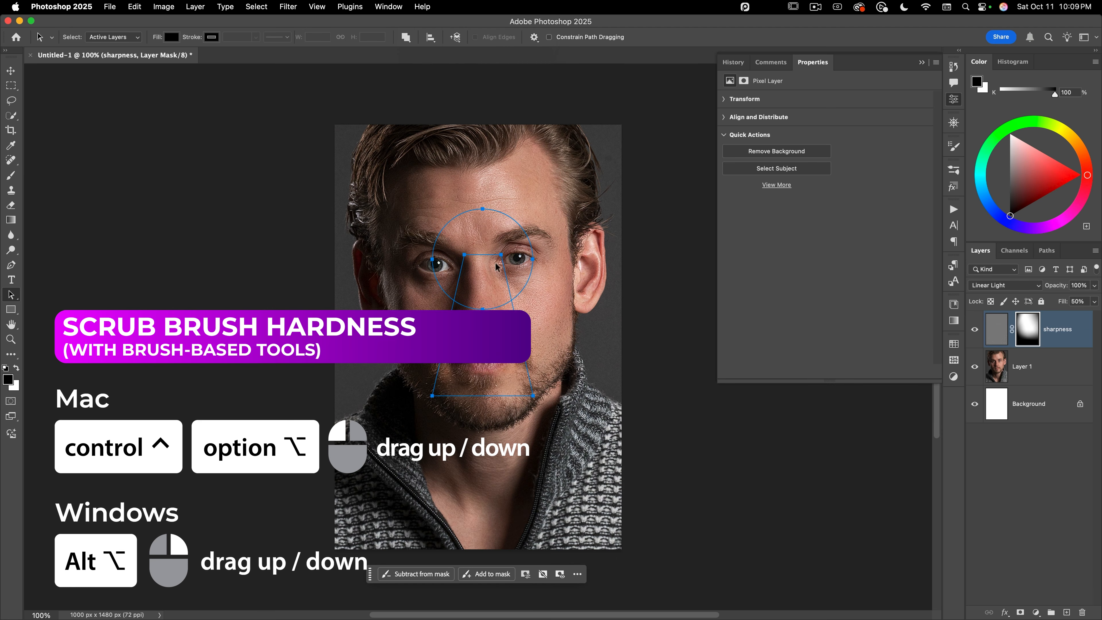
Move the keyhole path over the eye on the brightly lit side of the face and scale it to 82.75%
{"action": "left_click_drag", "start_coordinate": [502, 254], "coordinate": [543, 276]}
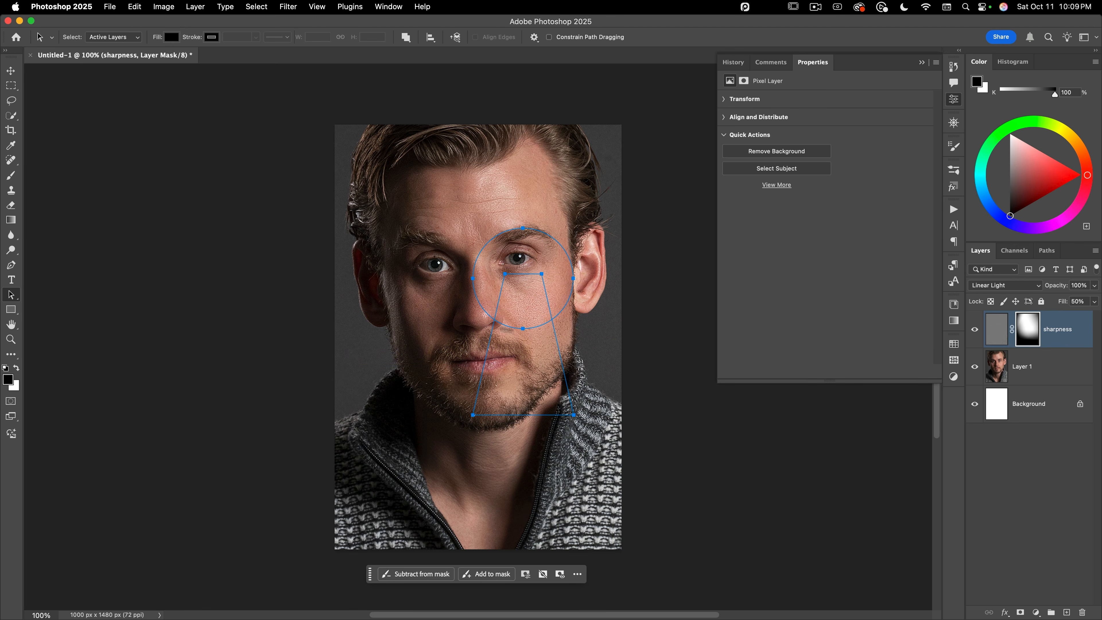
{"action": "key", "text": "super+t"}
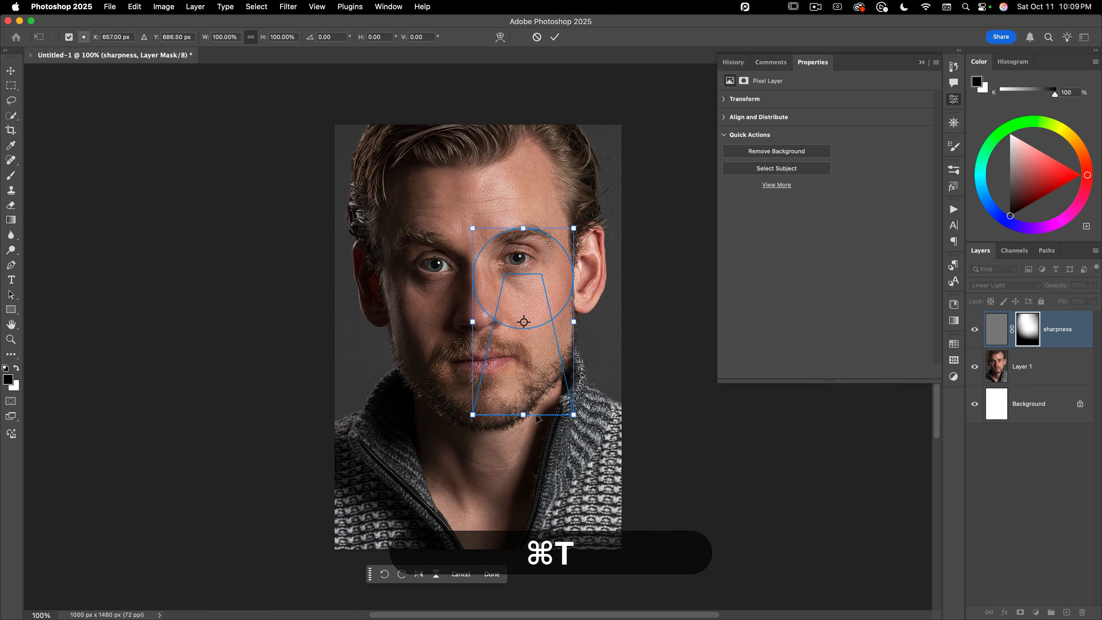
{"action": "left_click_drag", "start_coordinate": [523, 414], "coordinate": [529, 383]}
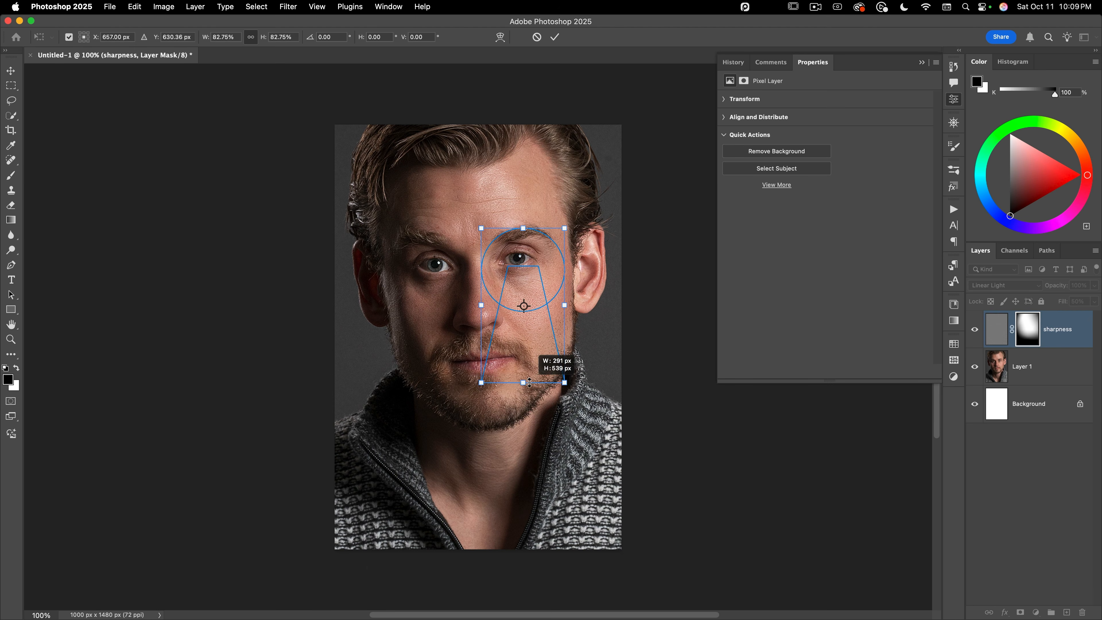
{"action": "key", "text": "Return"}
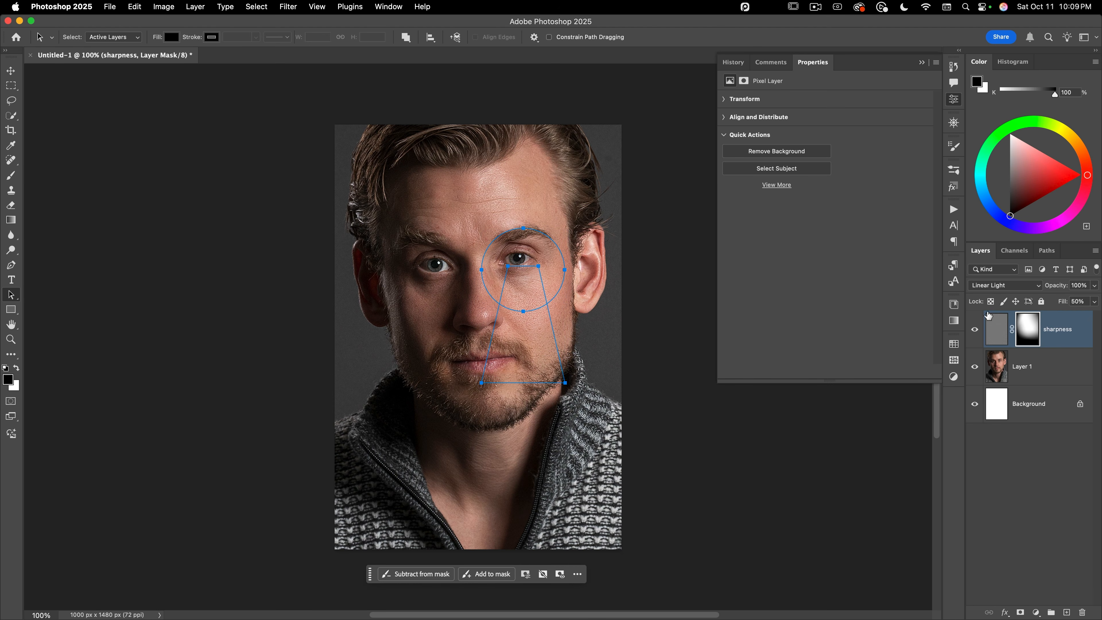
Load the keyhole work path as a selection to check its outline, and deselect it
{"action": "left_click", "coordinate": [1047, 251]}
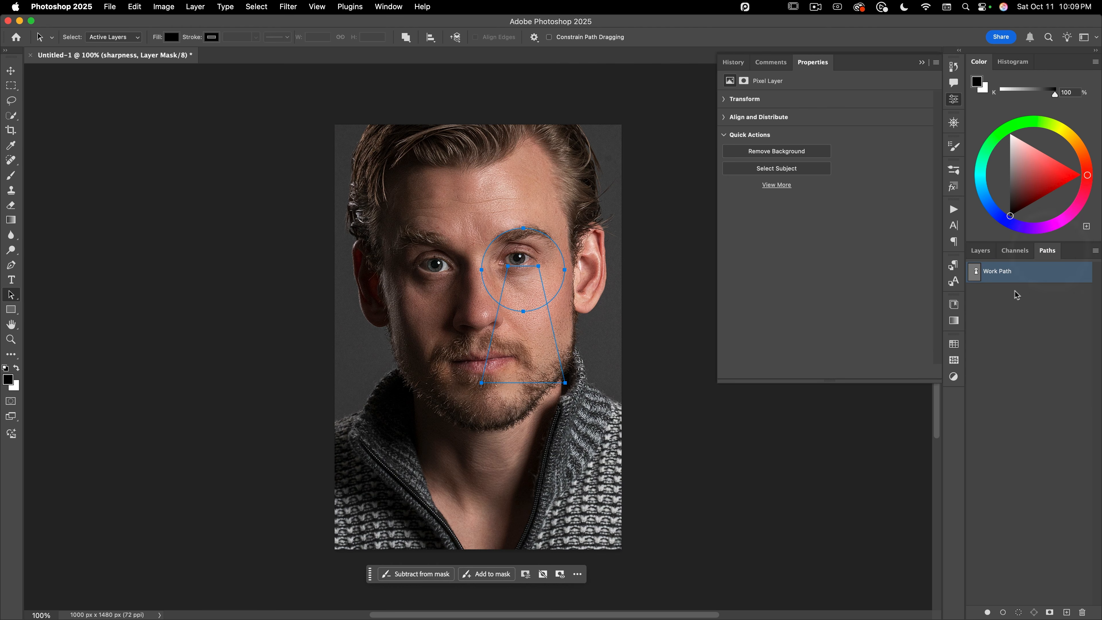
{"action": "key", "text": "super"}
{"action": "left_click", "coordinate": [976, 272], "text": "super"}
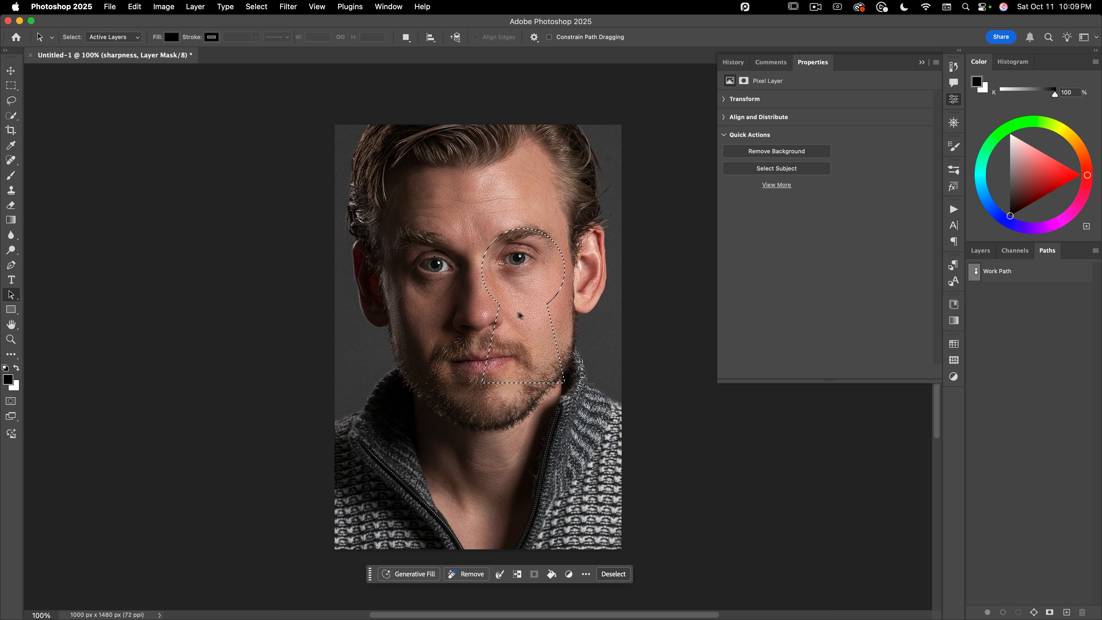
{"action": "key", "text": "super+d"}
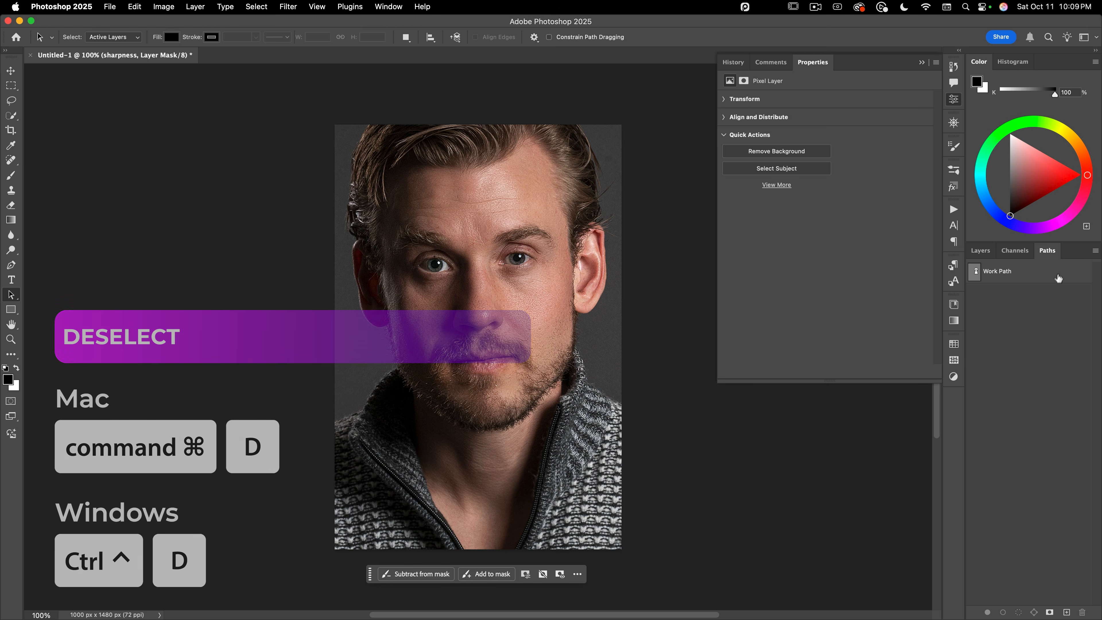
Select the trapezoid's two upper anchor points and scale them to 63.68% about the centre with Free Transform to narrow the keyhole's neck
{"action": "left_click", "coordinate": [1003, 272]}
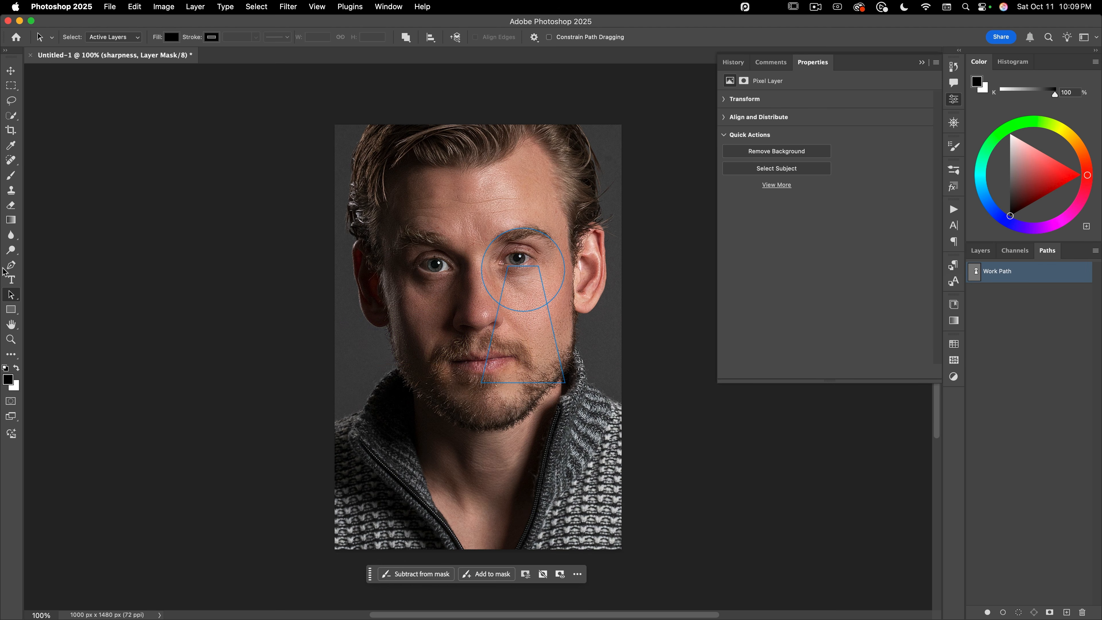
{"action": "left_click", "coordinate": [11, 295]}
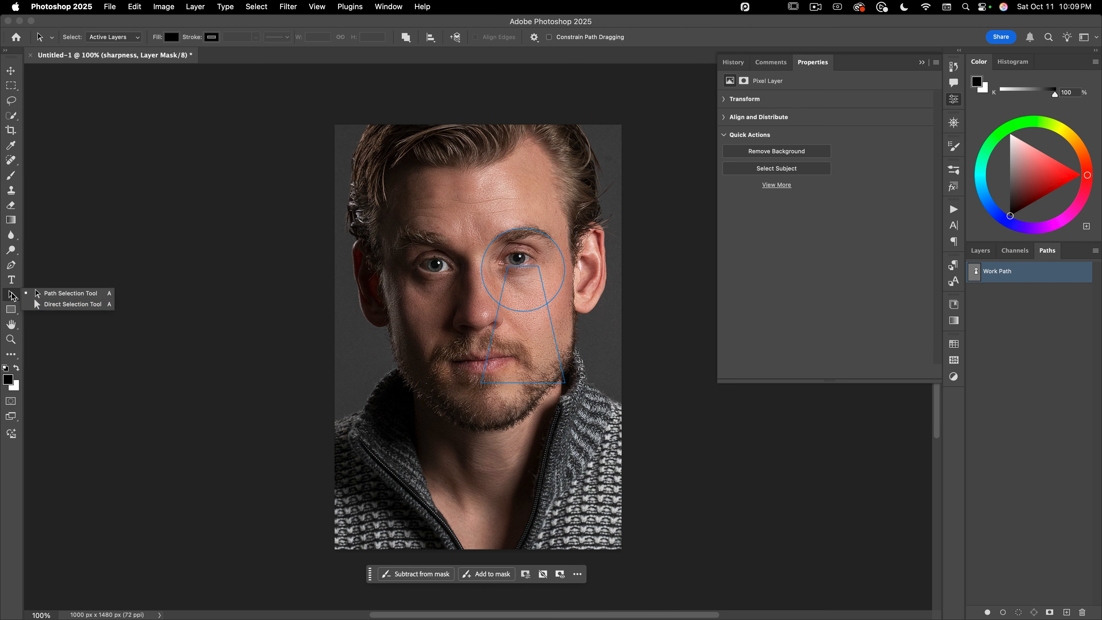
{"action": "left_click", "coordinate": [68, 304]}
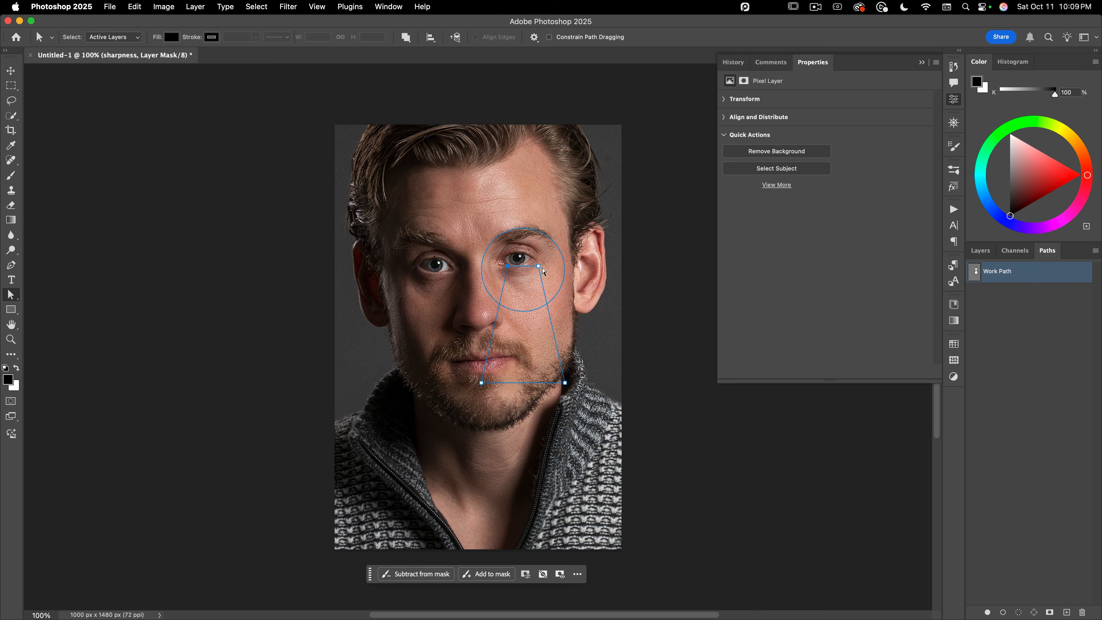
{"action": "key", "text": "shift"}
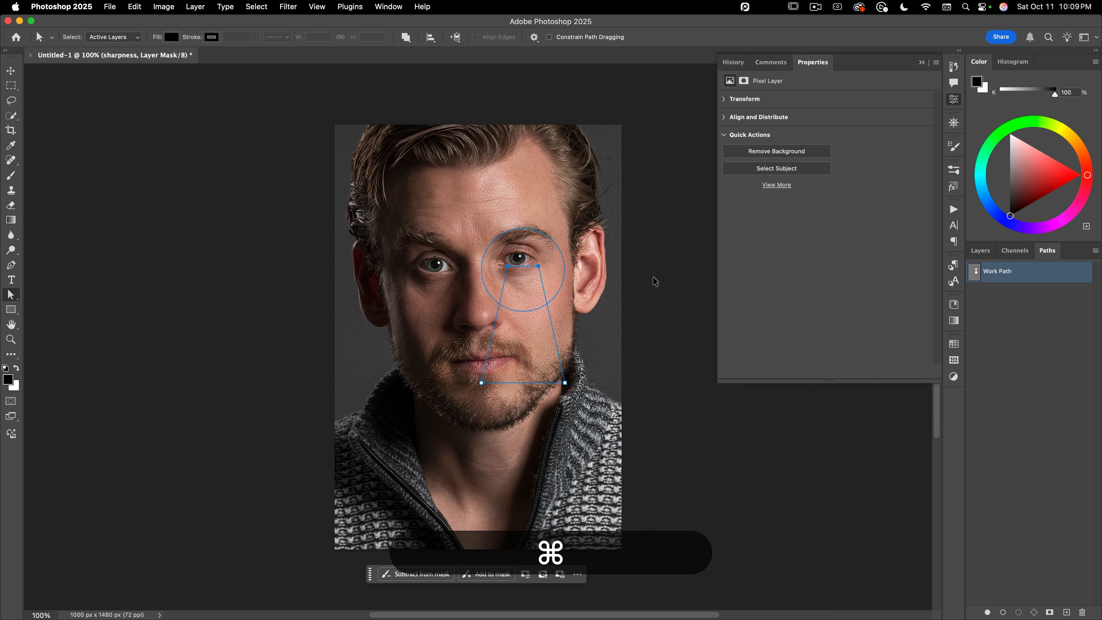
{"action": "key", "text": "super+t"}
{"action": "key", "text": "alt"}
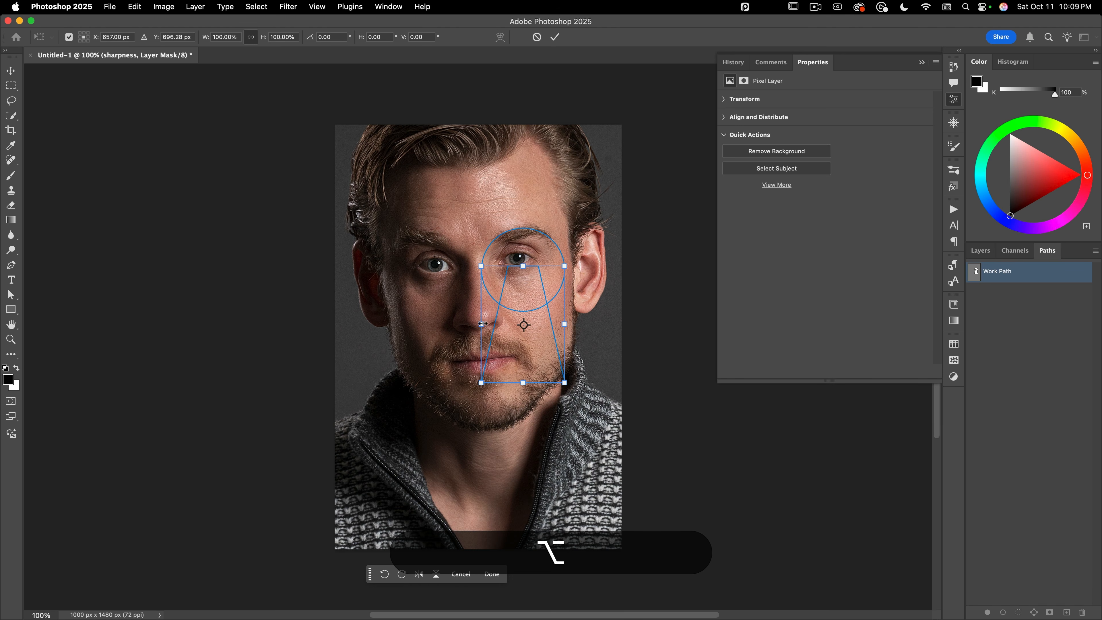
{"action": "left_click_drag", "start_coordinate": [481, 324], "coordinate": [497, 323]}
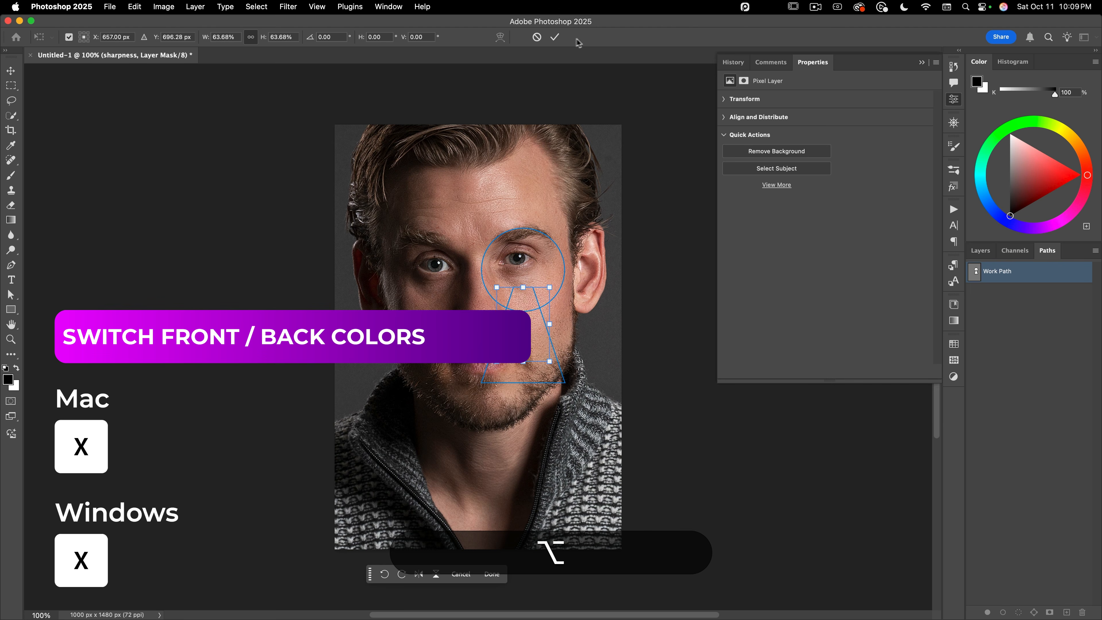
{"action": "left_click", "coordinate": [555, 37]}
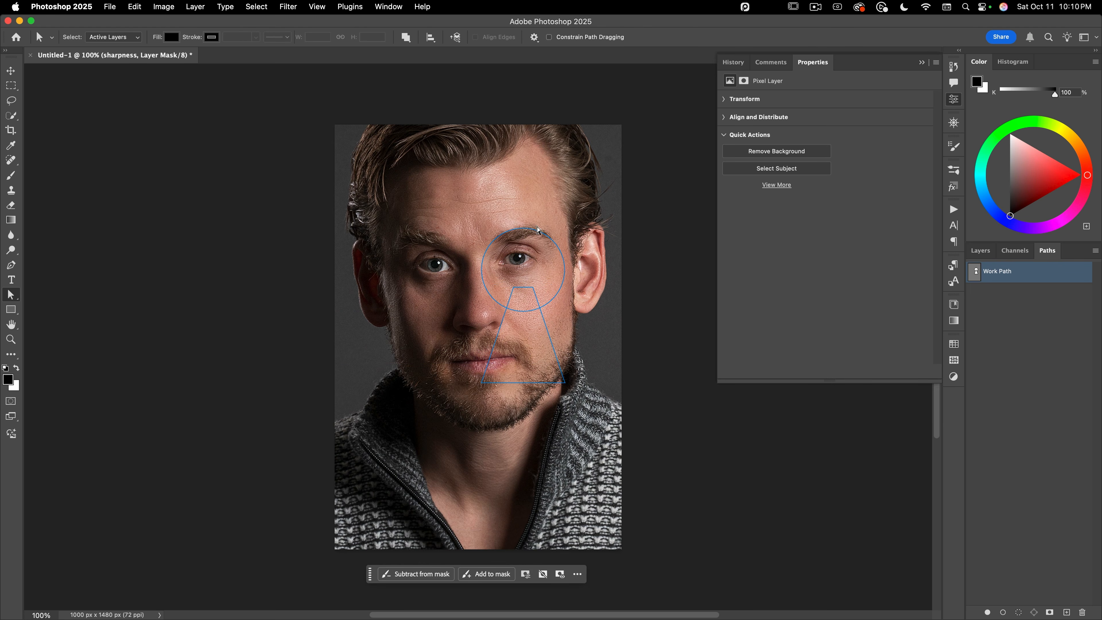
Add a Curves adjustment layer masked by a selection made from the keyhole path, and invert its layer mask
{"action": "left_click", "coordinate": [976, 272], "text": "super"}
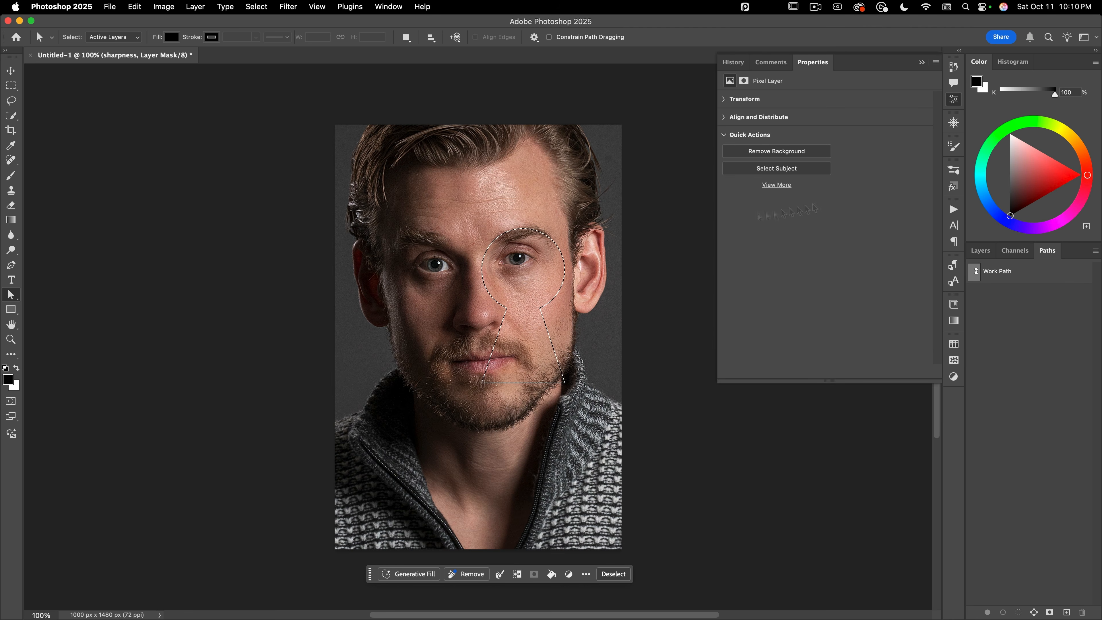
{"action": "left_click", "coordinate": [984, 252]}
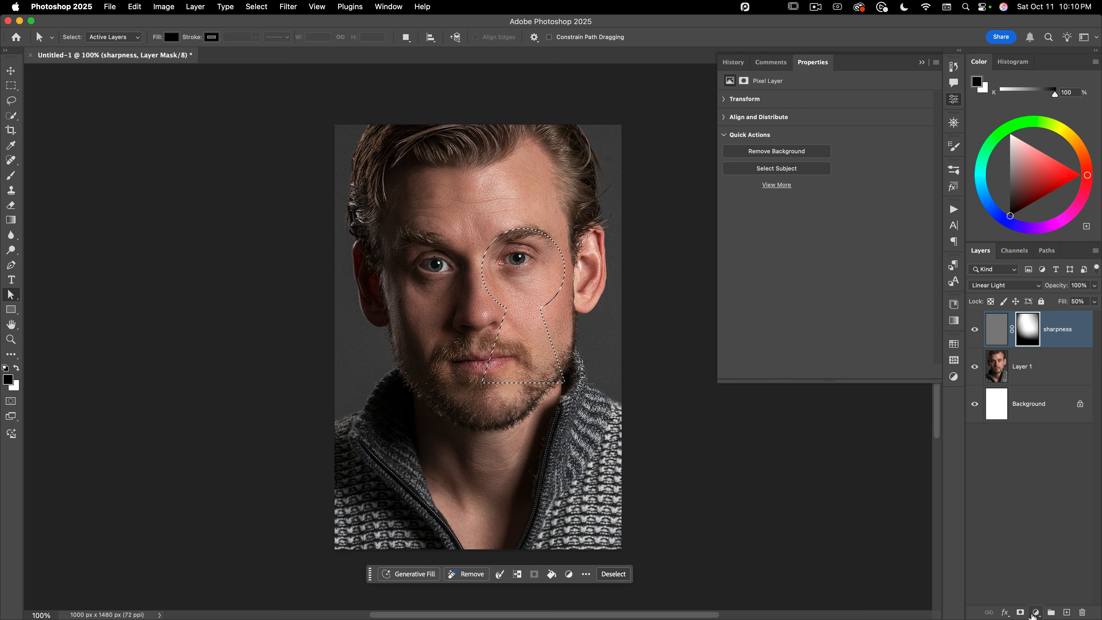
{"action": "left_click", "coordinate": [1036, 612]}
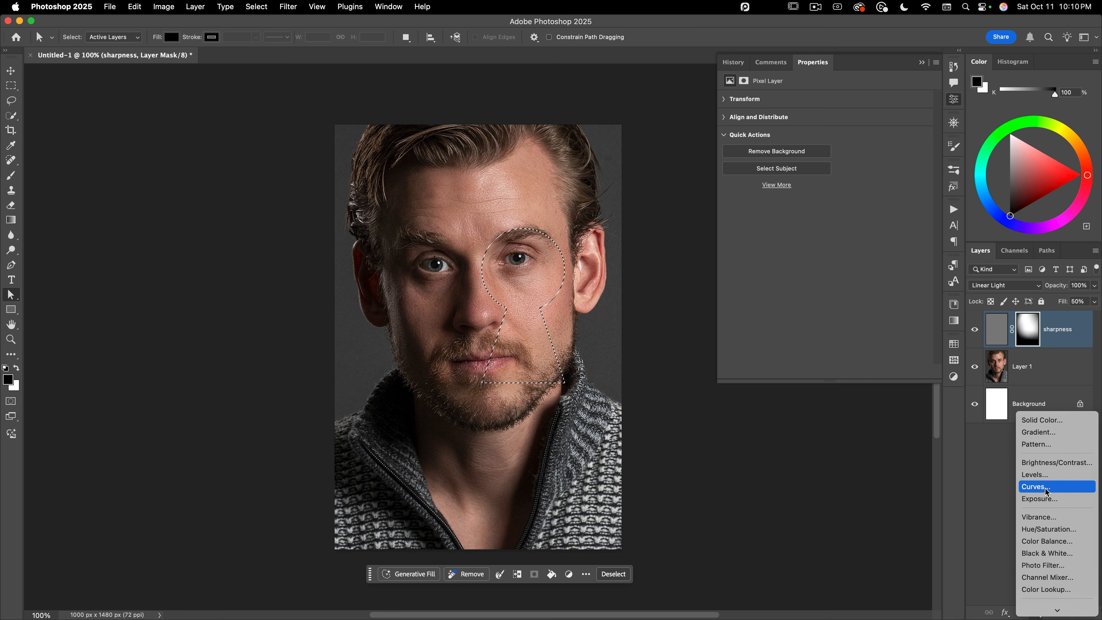
{"action": "left_click", "coordinate": [1047, 489]}
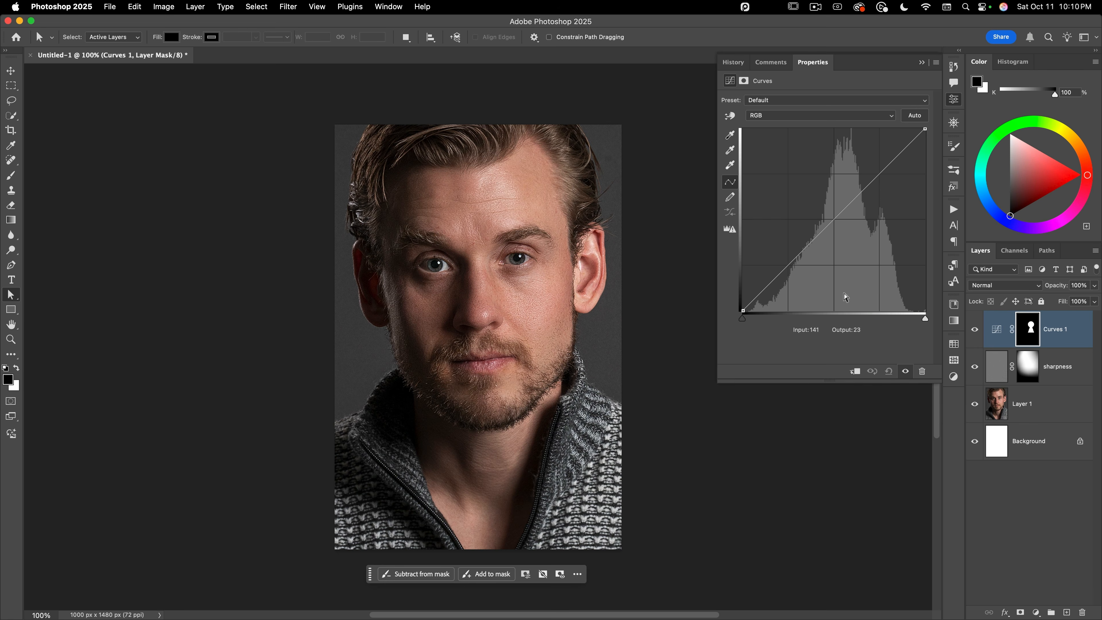
{"action": "left_click", "coordinate": [745, 82]}
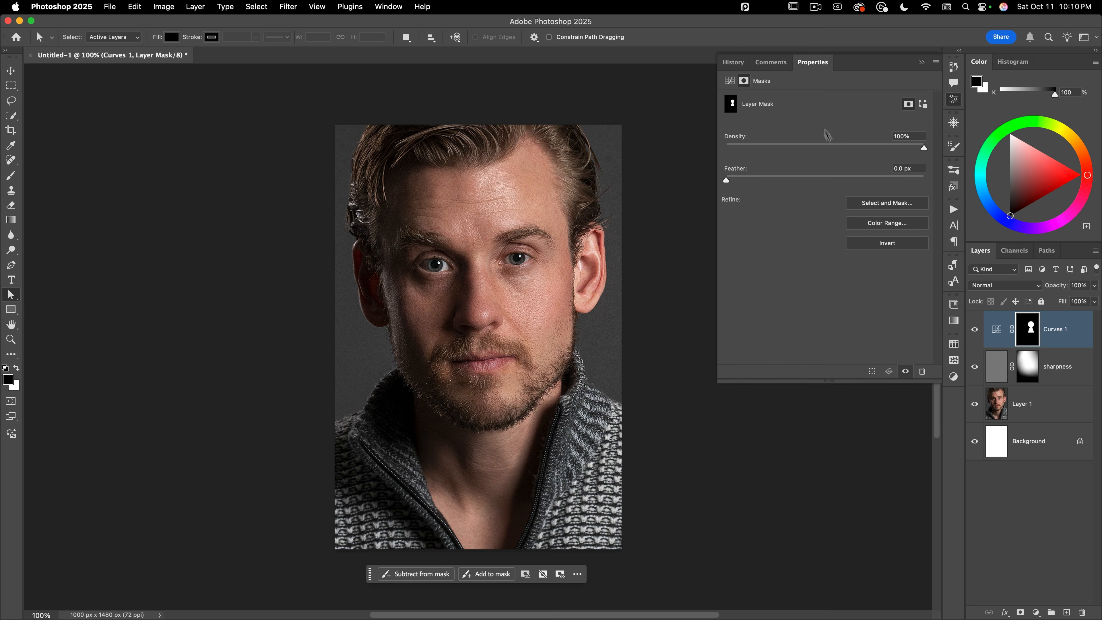
{"action": "left_click", "coordinate": [863, 246]}
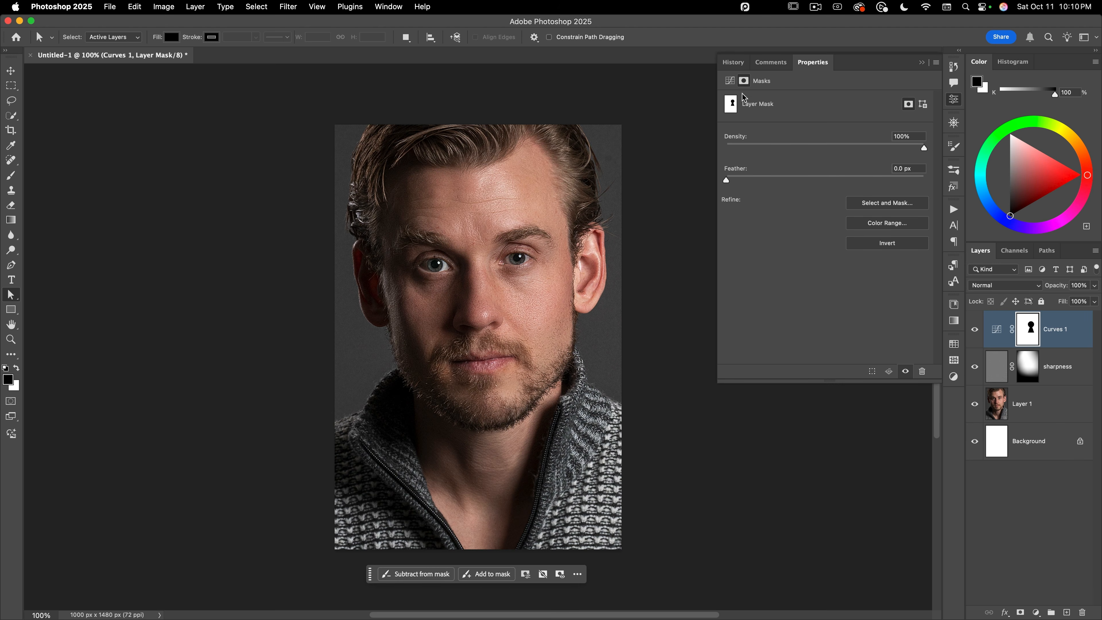
Darken the RGB curve by lowering its white point to output 202 and adding a midtone point at input 105, output 73
{"action": "left_click", "coordinate": [731, 81]}
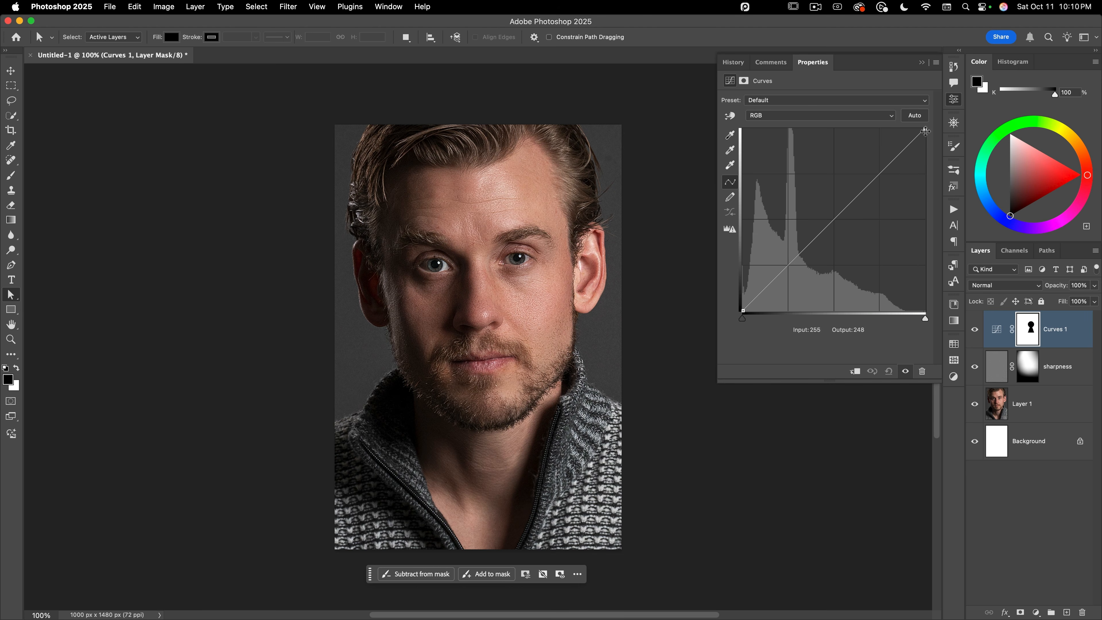
{"action": "left_click_drag", "start_coordinate": [925, 130], "coordinate": [925, 167]}
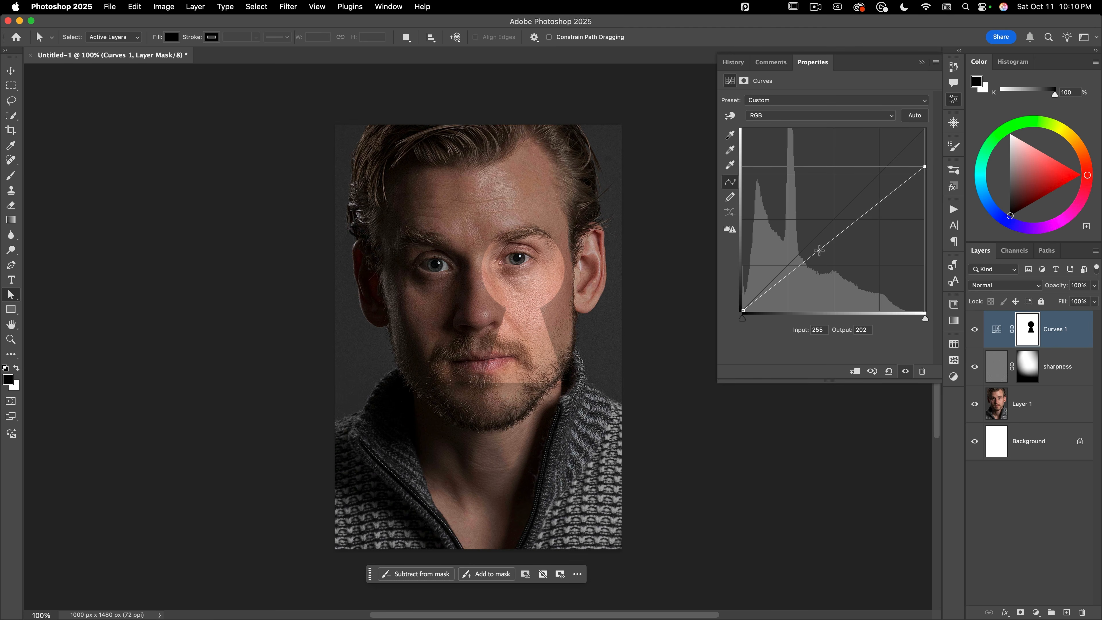
{"action": "left_click_drag", "start_coordinate": [819, 251], "coordinate": [818, 258]}
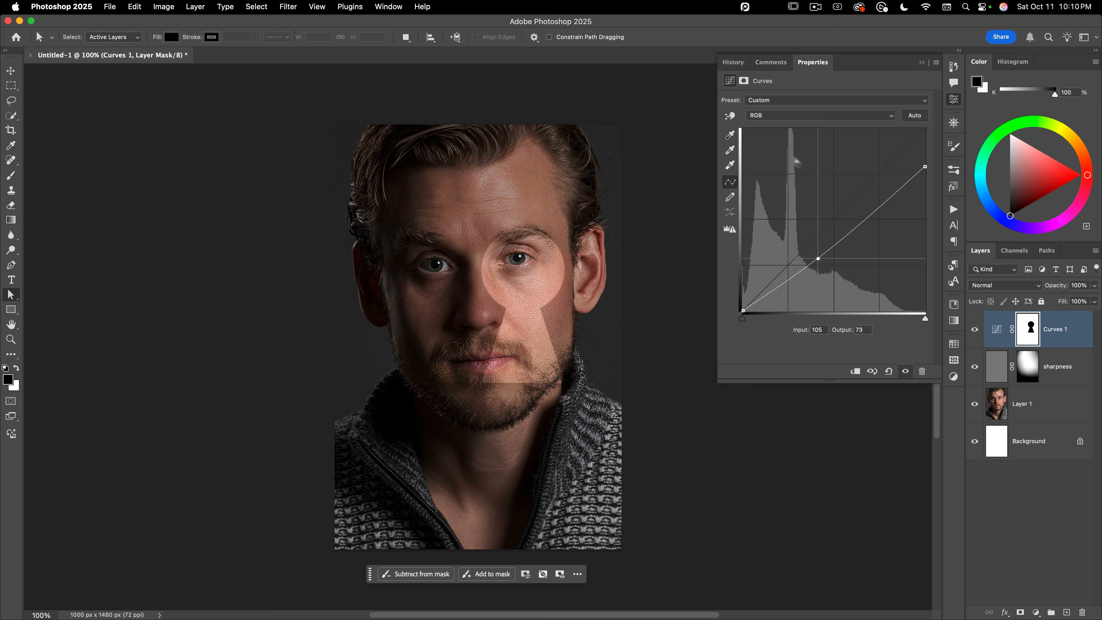
Lower the Red curve with a midtone point at input 87, output 33, and its white point at about output 208
{"action": "left_click", "coordinate": [791, 117]}
{"action": "left_click", "coordinate": [792, 126]}
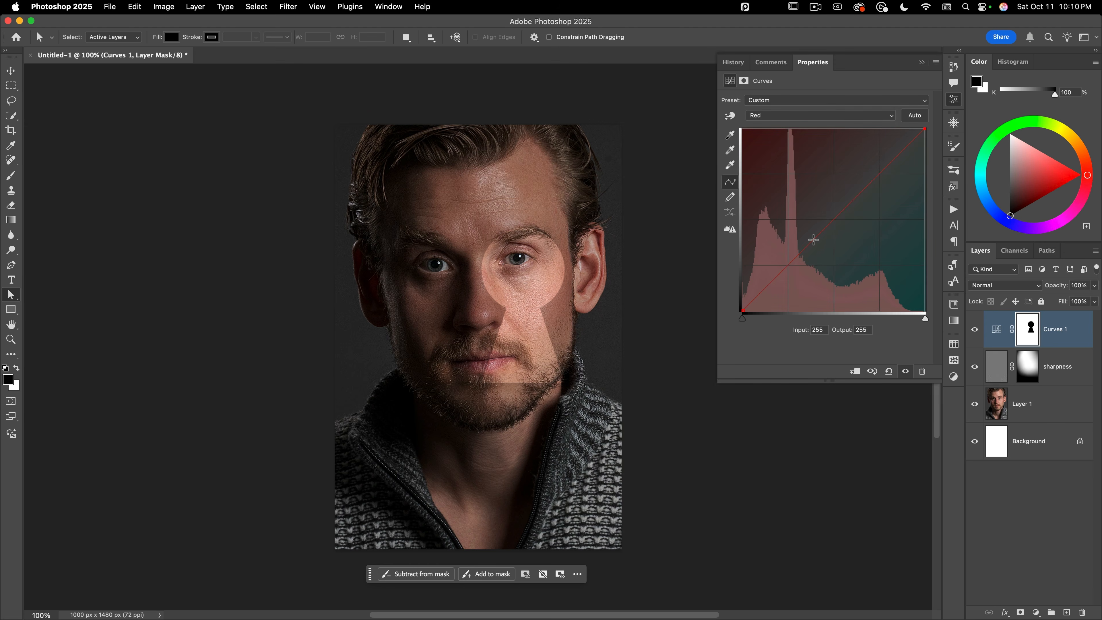
{"action": "left_click_drag", "start_coordinate": [813, 239], "coordinate": [804, 280]}
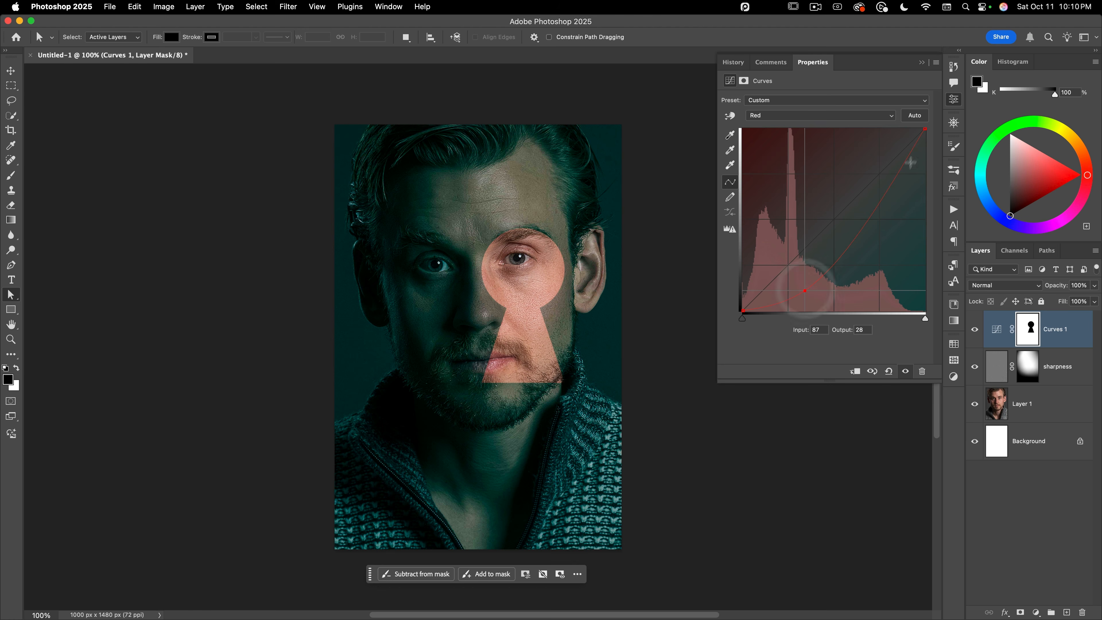
{"action": "left_click_drag", "start_coordinate": [925, 129], "coordinate": [925, 164]}
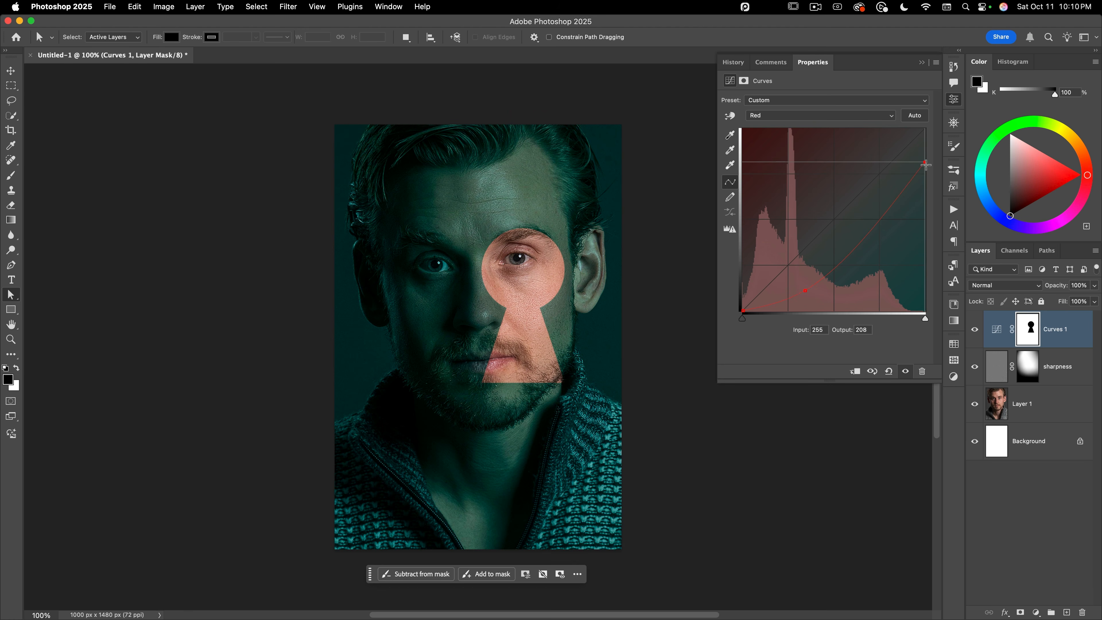
{"action": "left_click_drag", "start_coordinate": [805, 291], "coordinate": [805, 286]}
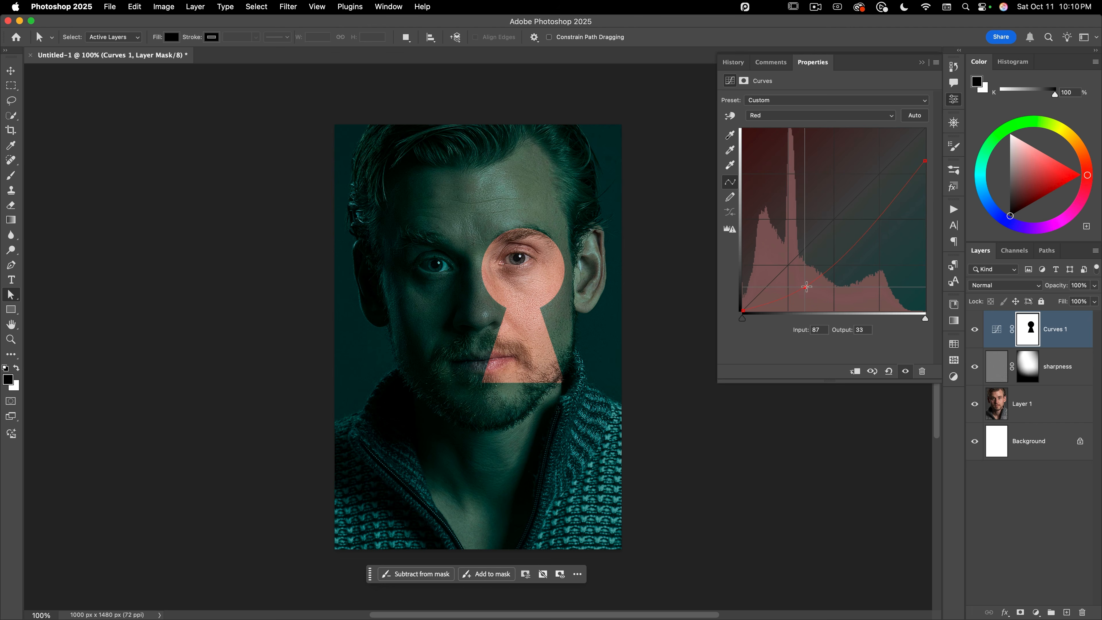
Add a near-neutral midtone point to the Green curve at input 101, output 100
{"action": "left_click", "coordinate": [799, 115]}
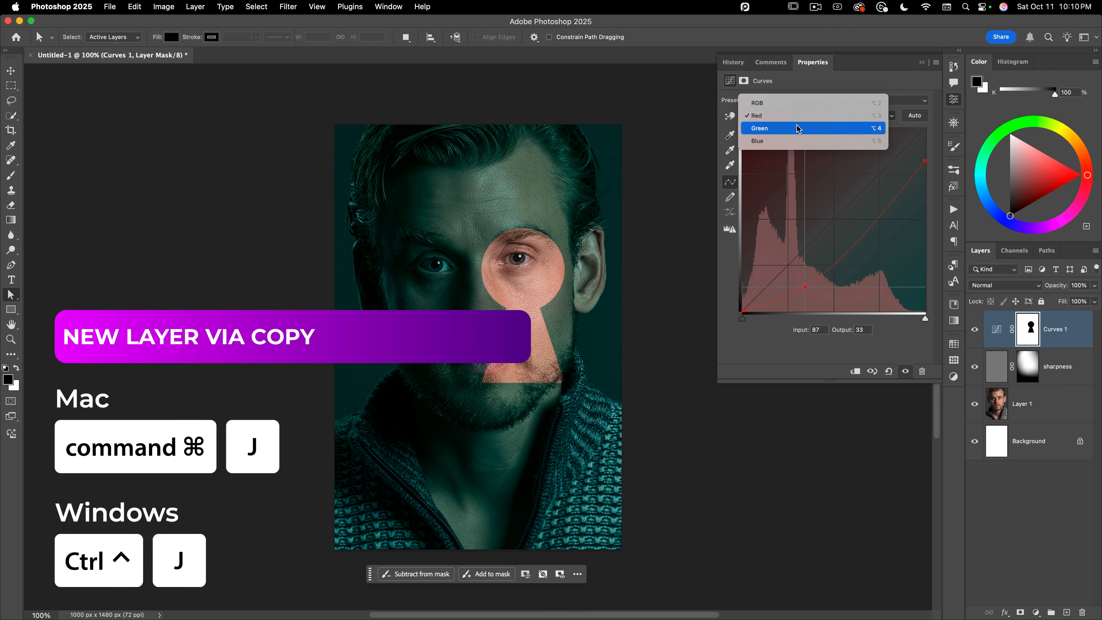
{"action": "left_click", "coordinate": [799, 127]}
{"action": "left_click_drag", "start_coordinate": [816, 238], "coordinate": [815, 238]}
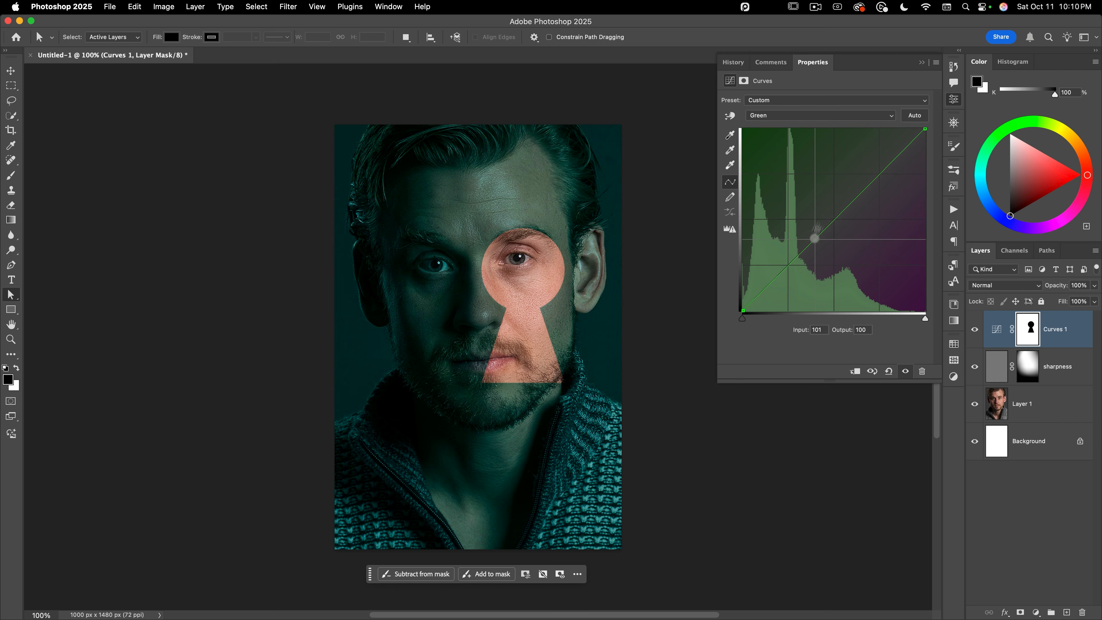
Raise the Blue curve with its black point at input 2, output 31, and a midtone point at input 97, output 132
{"action": "left_click", "coordinate": [793, 115]}
{"action": "left_click", "coordinate": [788, 129]}
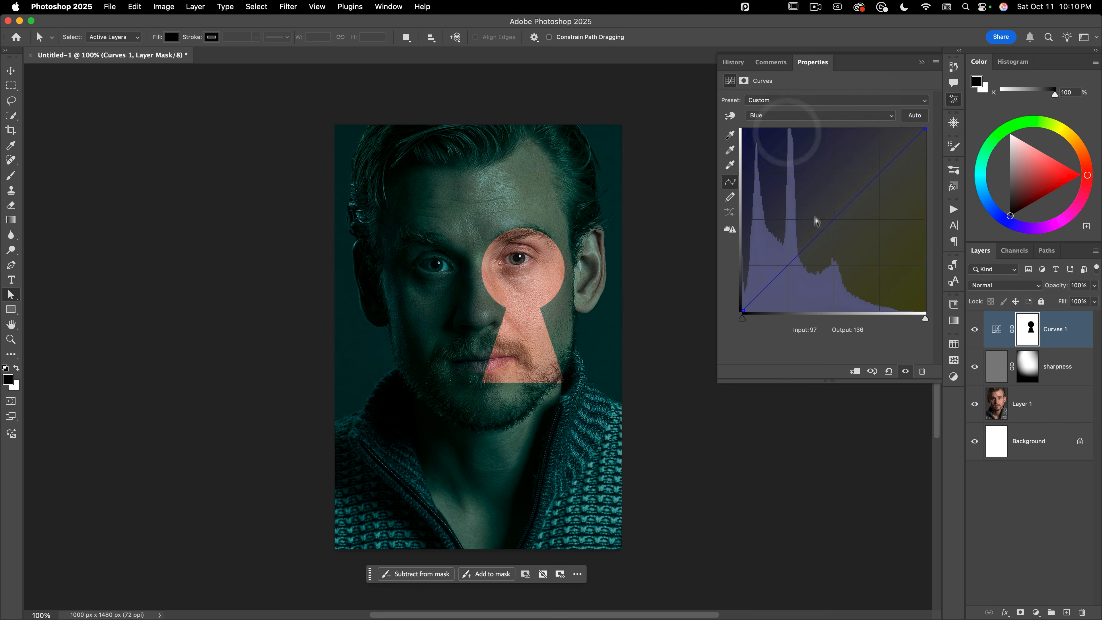
{"action": "left_click_drag", "start_coordinate": [814, 239], "coordinate": [815, 224]}
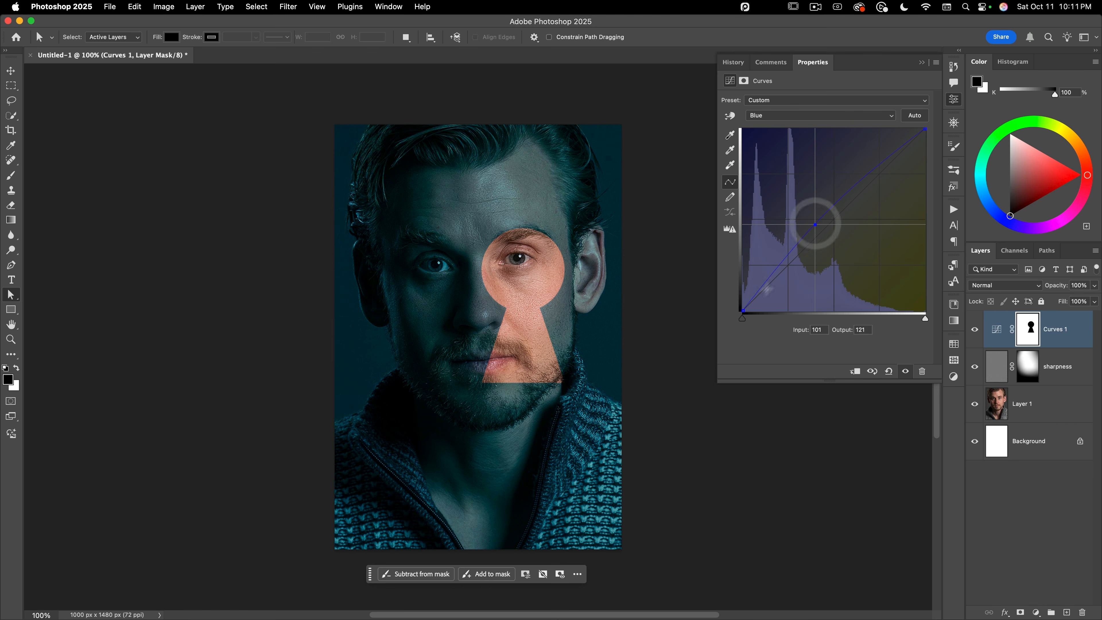
{"action": "left_click_drag", "start_coordinate": [743, 311], "coordinate": [745, 286]}
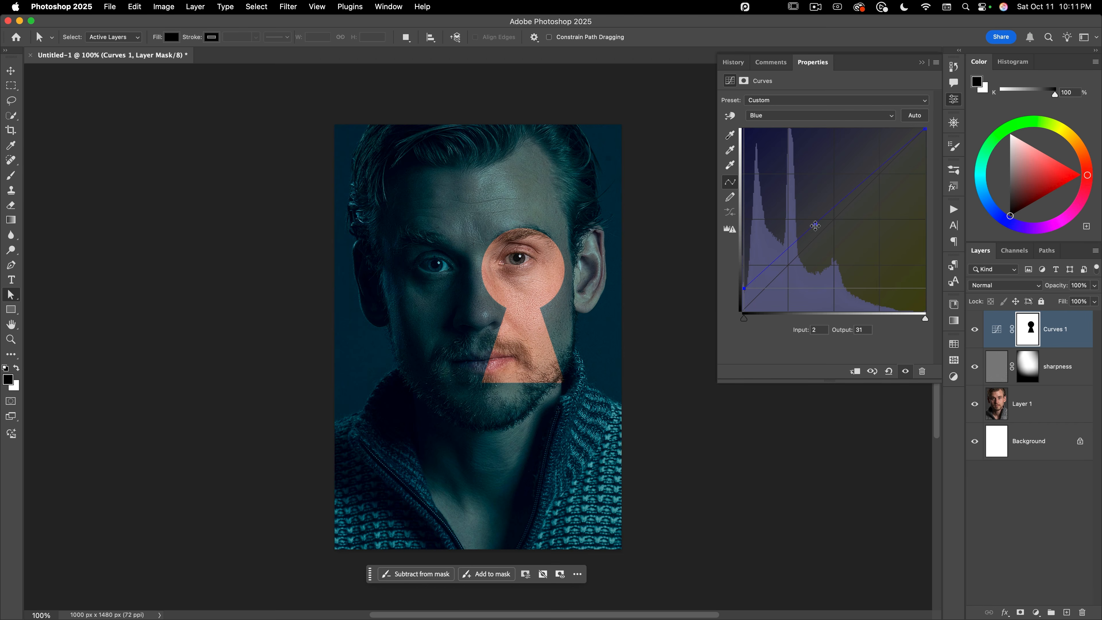
{"action": "left_click_drag", "start_coordinate": [815, 226], "coordinate": [812, 216]}
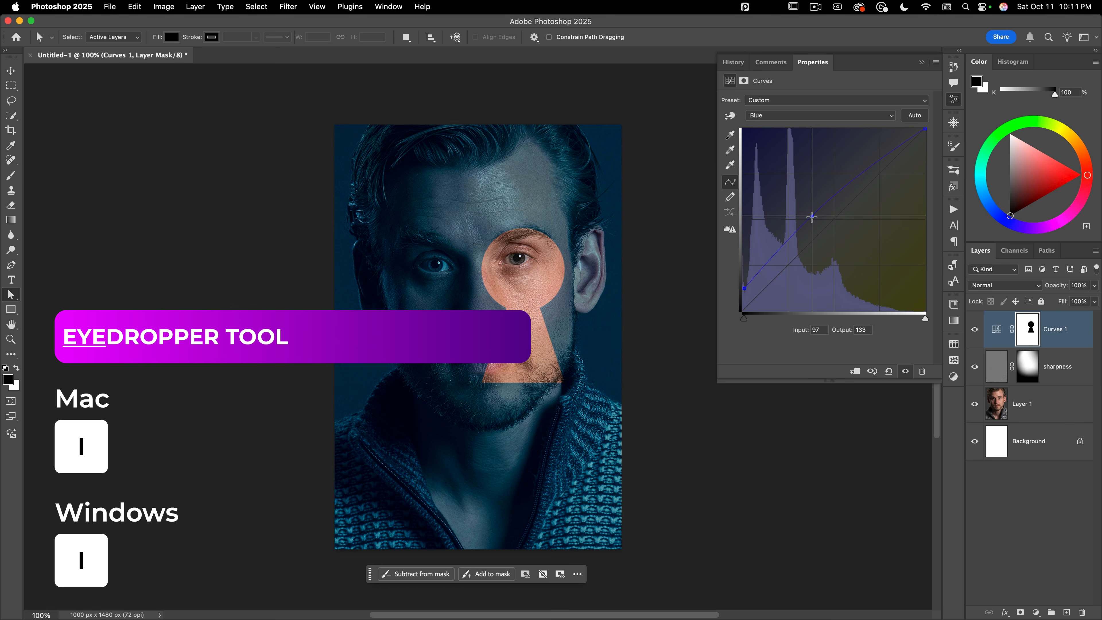
Lower the RGB curve's midtone point to about input 100, output 67, and show the Curves layer's mask properties
{"action": "left_click", "coordinate": [816, 115]}
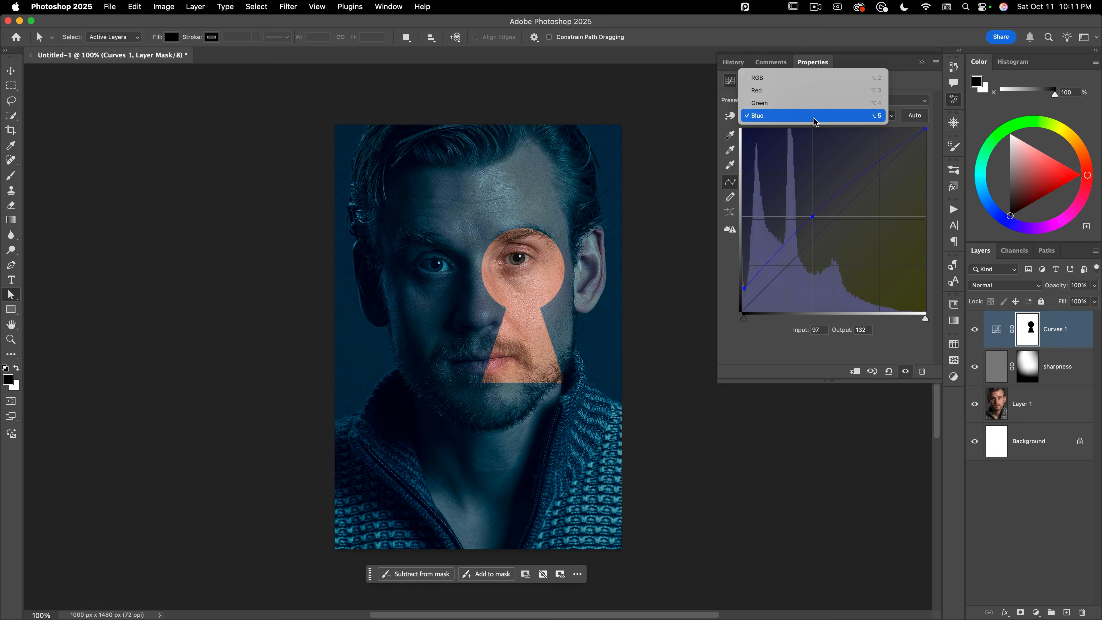
{"action": "left_click", "coordinate": [821, 79]}
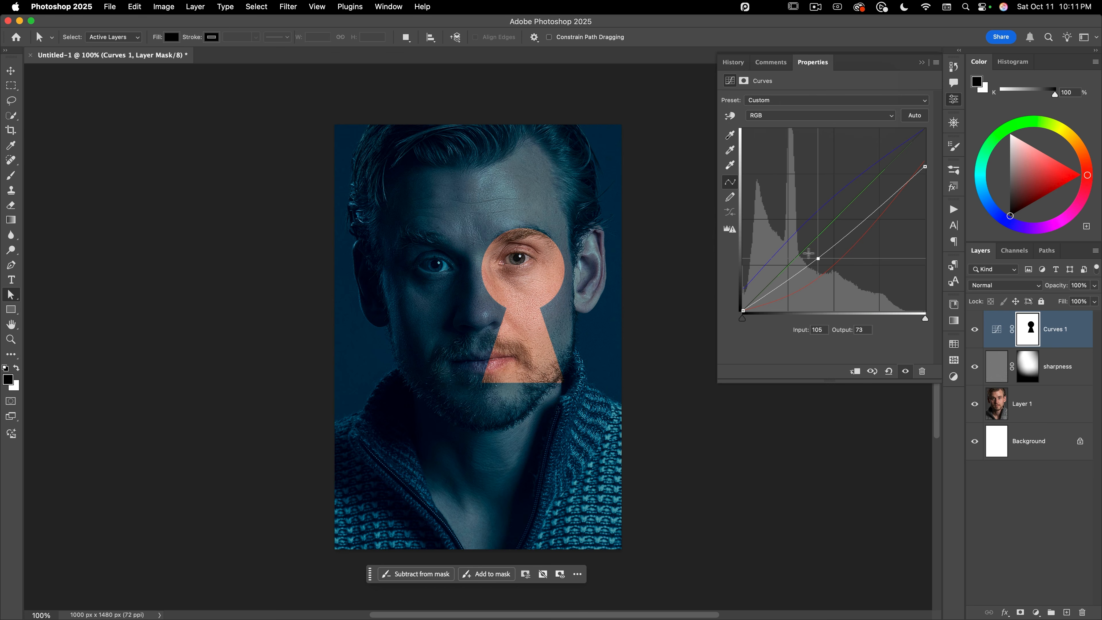
{"action": "left_click_drag", "start_coordinate": [816, 259], "coordinate": [814, 263]}
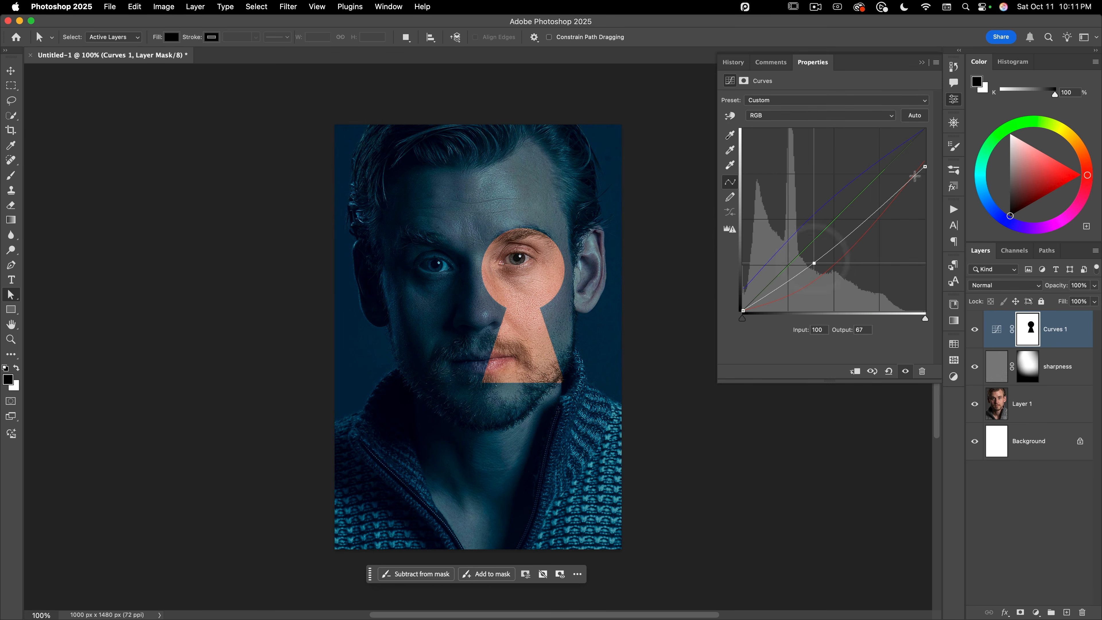
{"action": "left_click", "coordinate": [924, 166]}
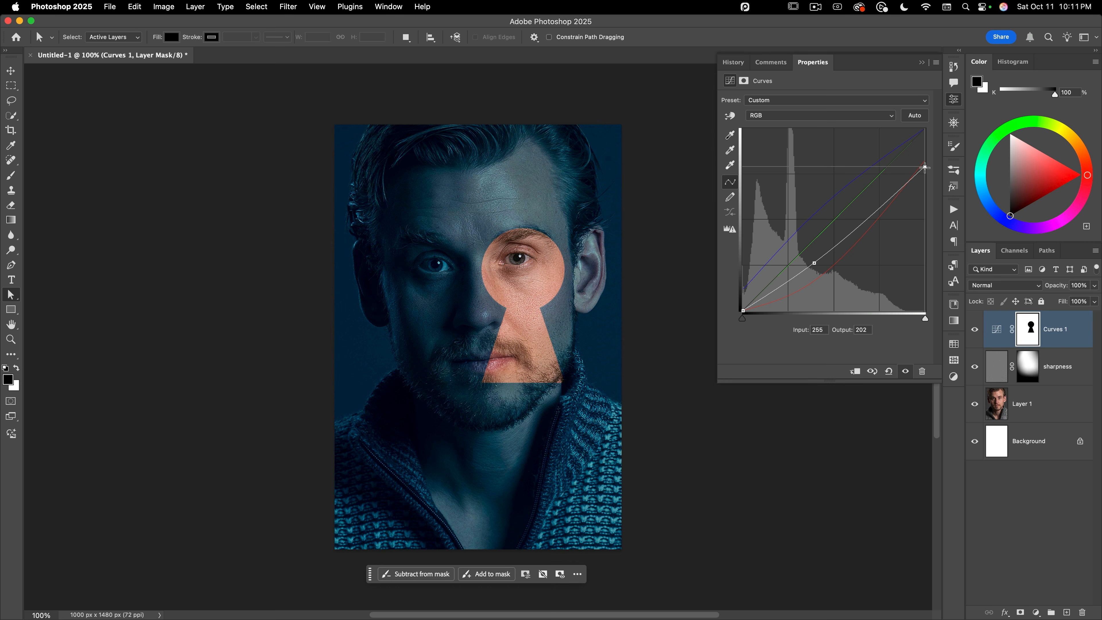
{"action": "left_click", "coordinate": [814, 263]}
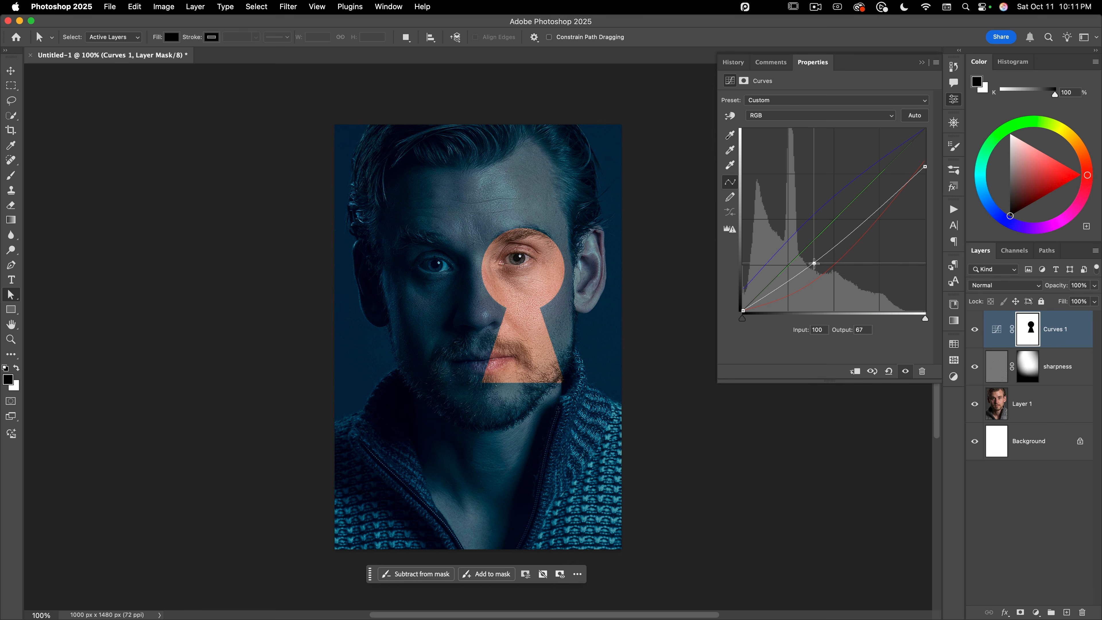
{"action": "left_click_drag", "start_coordinate": [814, 263], "coordinate": [813, 263]}
{"action": "left_click", "coordinate": [743, 81]}
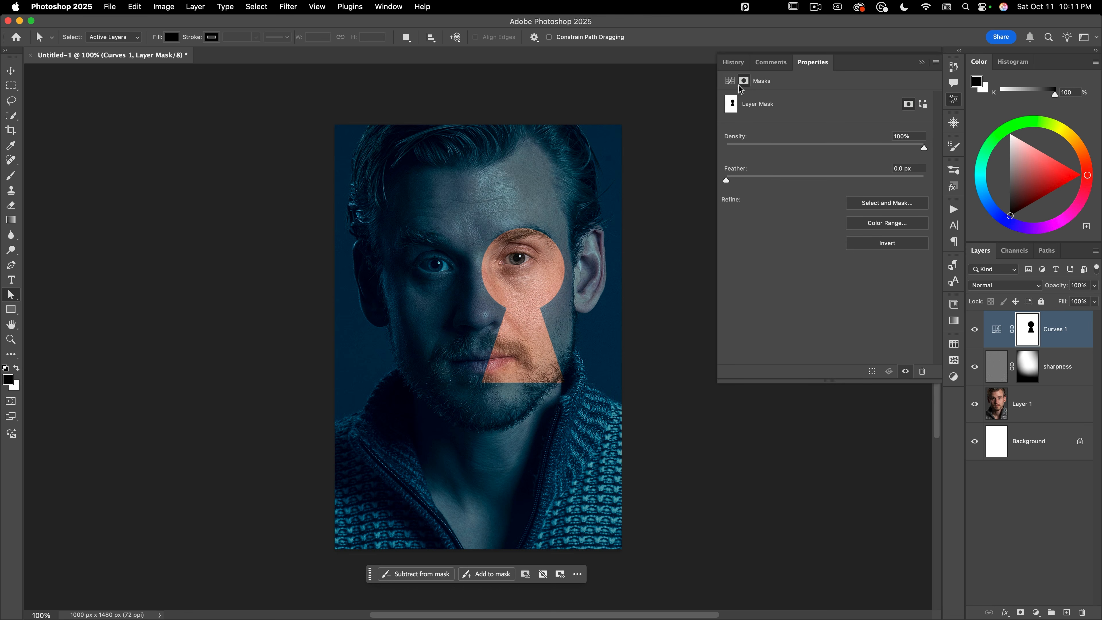
Soften the keyhole edge by setting the Curves 1 layer mask's feather to 13 px
{"action": "left_click_drag", "start_coordinate": [727, 178], "coordinate": [767, 181]}
{"action": "left_click_drag", "start_coordinate": [785, 183], "coordinate": [809, 176]}
{"action": "left_click", "coordinate": [807, 179]}
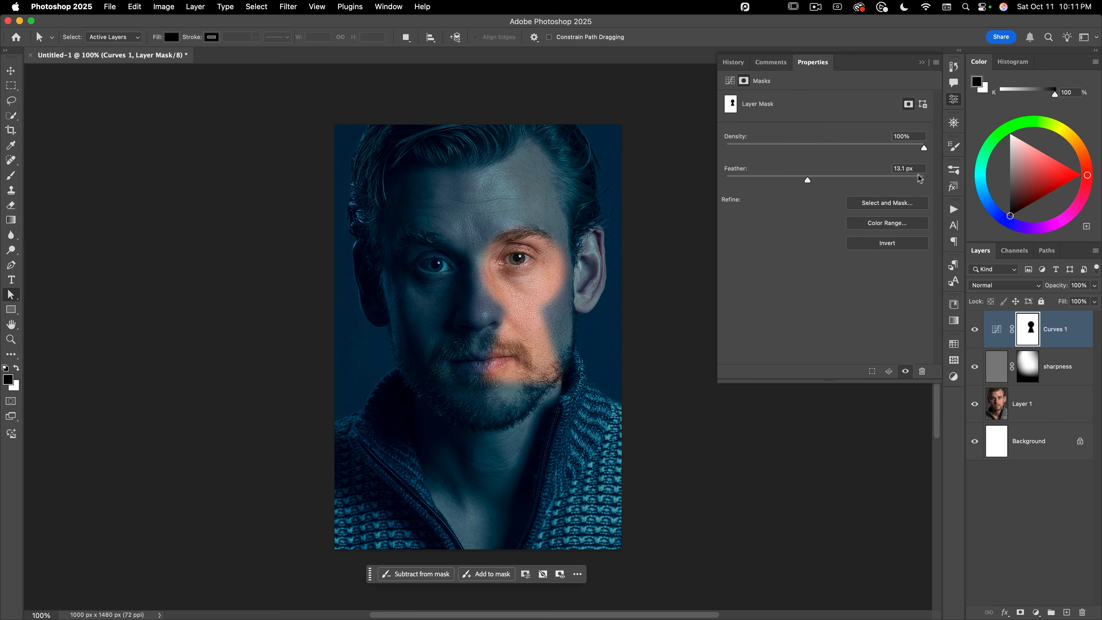
{"action": "left_click", "coordinate": [867, 164]}
{"action": "type", "text": "14"}
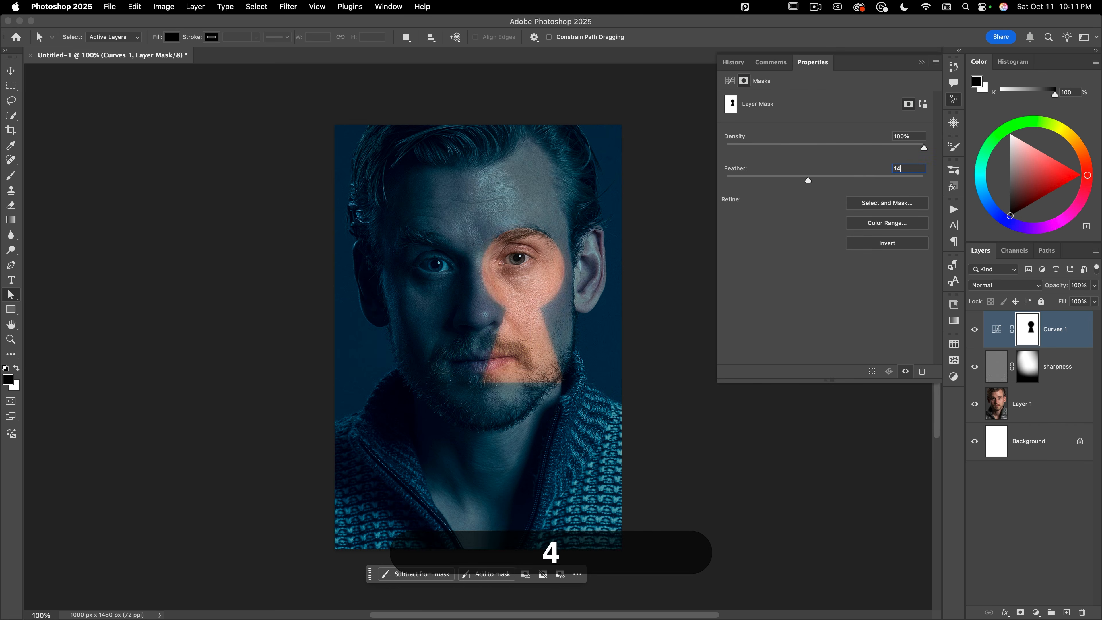
{"action": "key", "text": "super+a"}
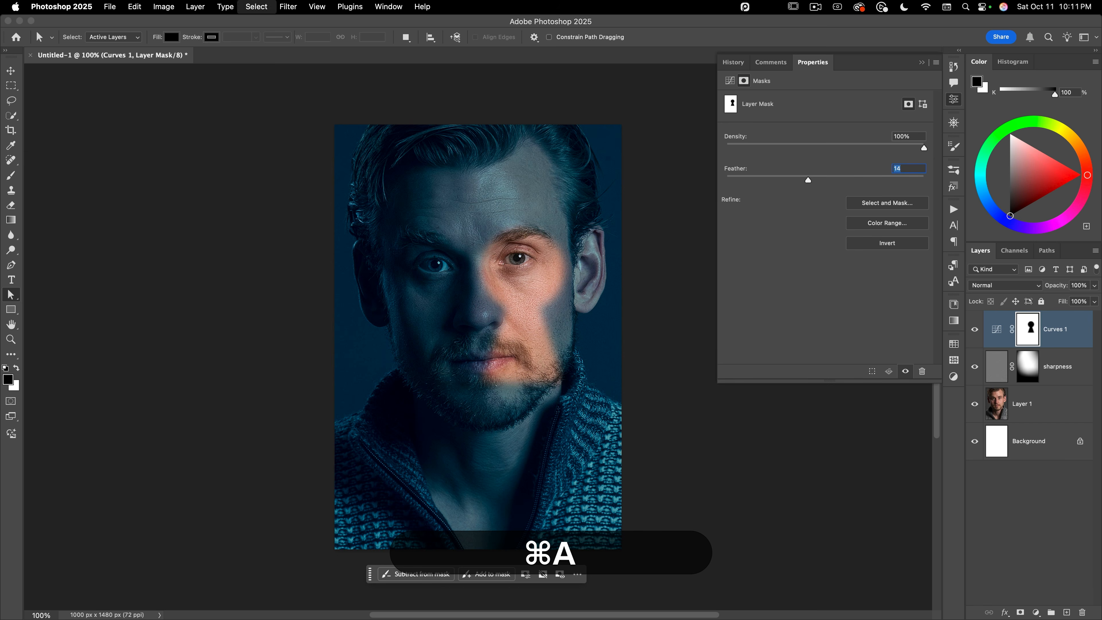
{"action": "type", "text": "13"}
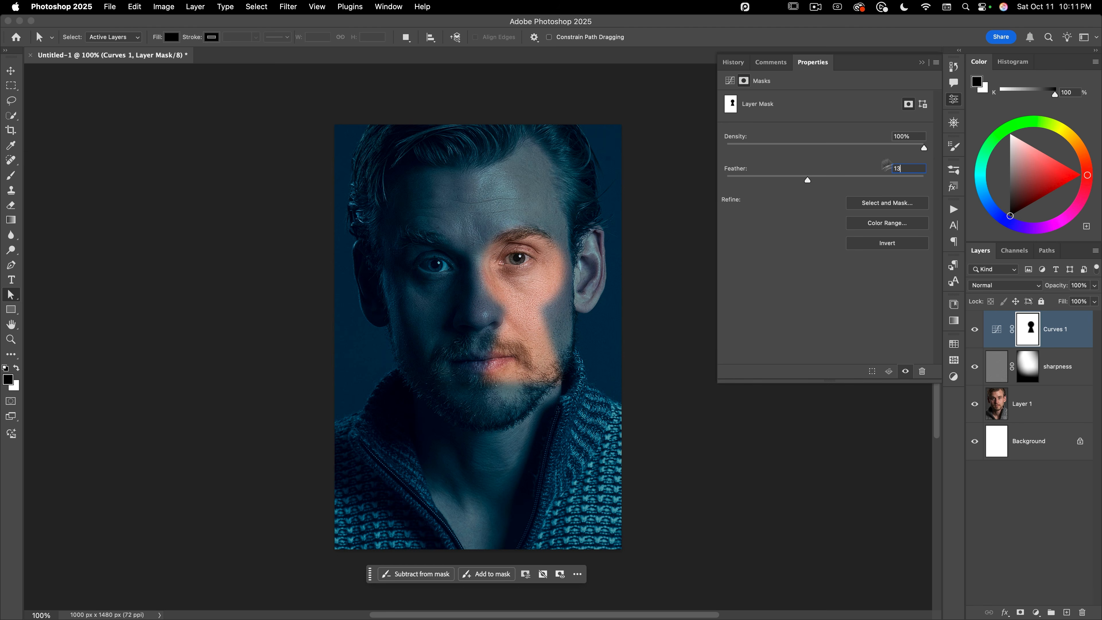
{"action": "left_click", "coordinate": [951, 99]}
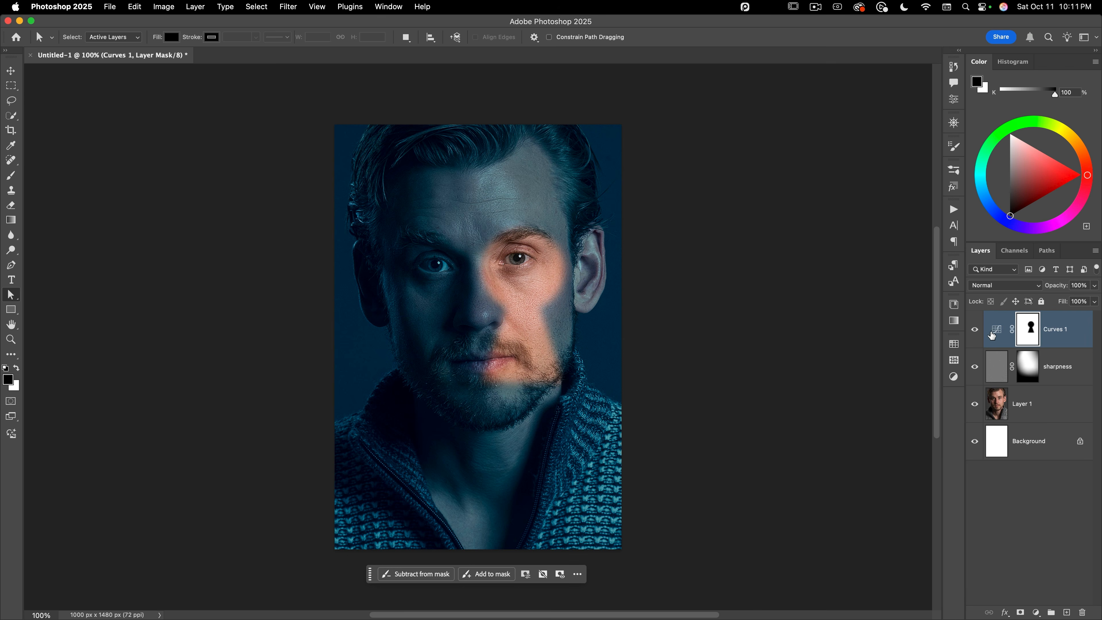
Duplicate the Curves 1 adjustment layer and invert the copy's mask so it affects only the keyhole
{"action": "left_click_drag", "start_coordinate": [991, 337], "coordinate": [990, 332], "text": "alt"}
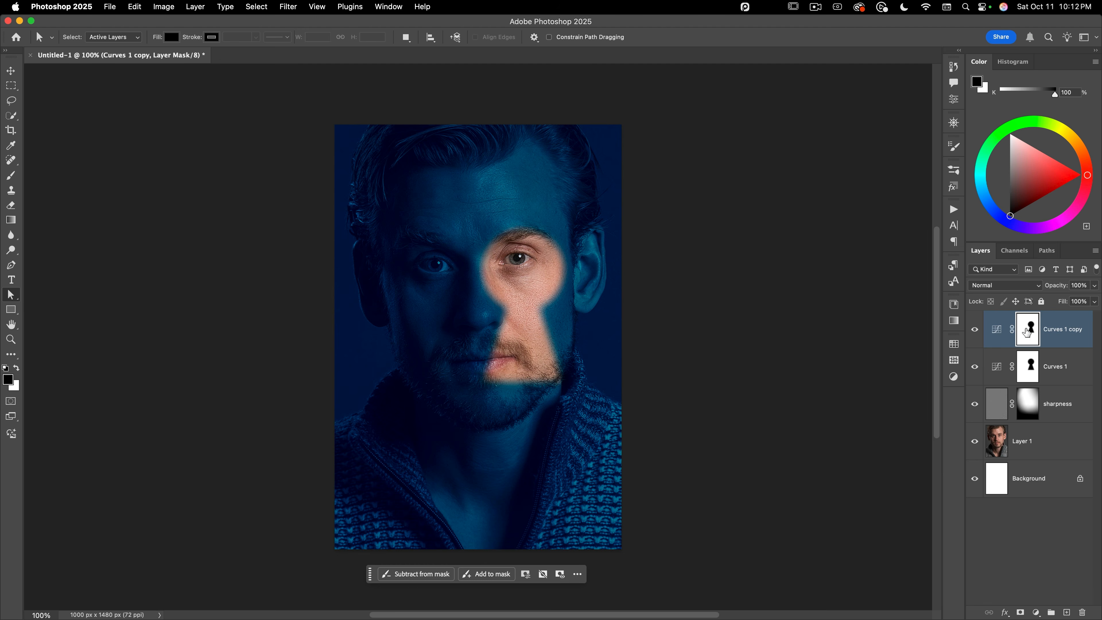
{"action": "double_click", "coordinate": [1022, 330]}
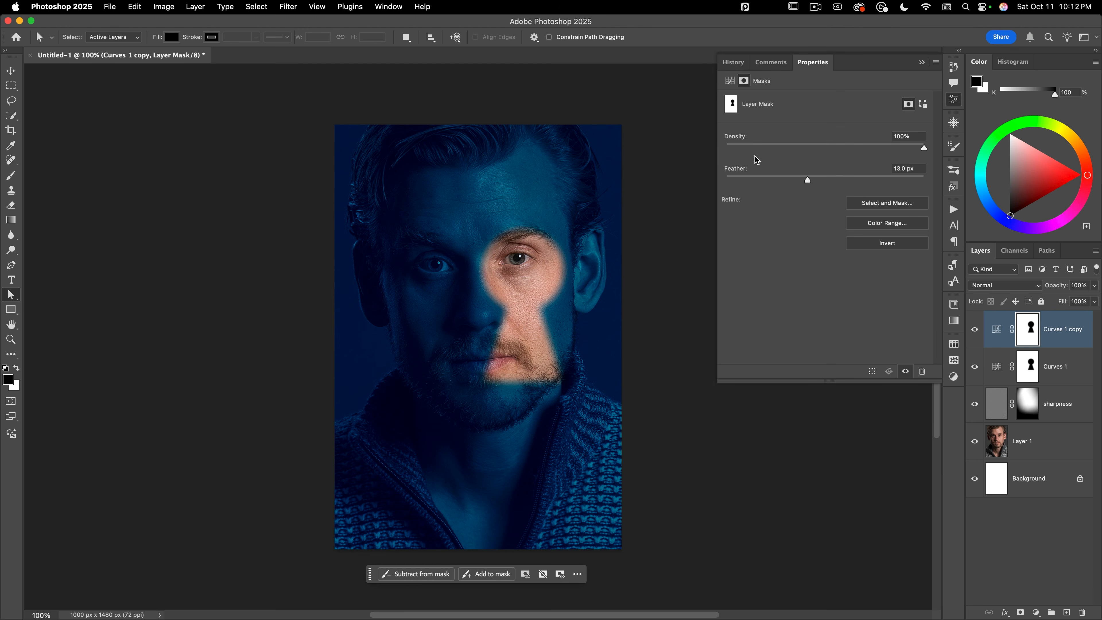
{"action": "left_click", "coordinate": [887, 243]}
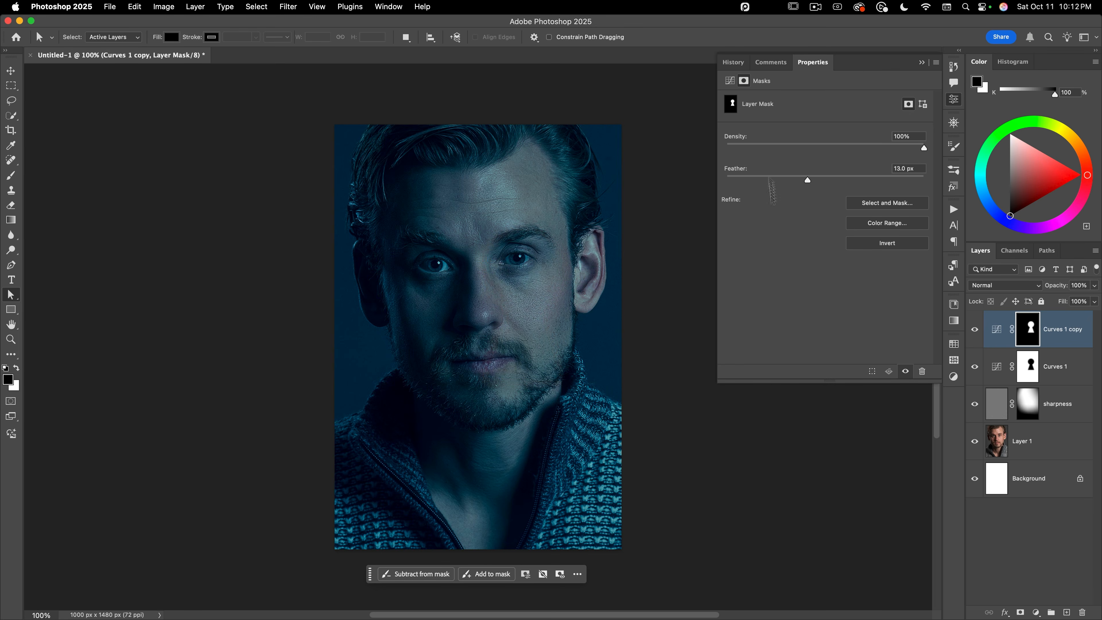
Reset the copied Curves adjustment and shape its RGB curve with points at input/output 72/72, 143/161 and 206/228
{"action": "left_click", "coordinate": [730, 81]}
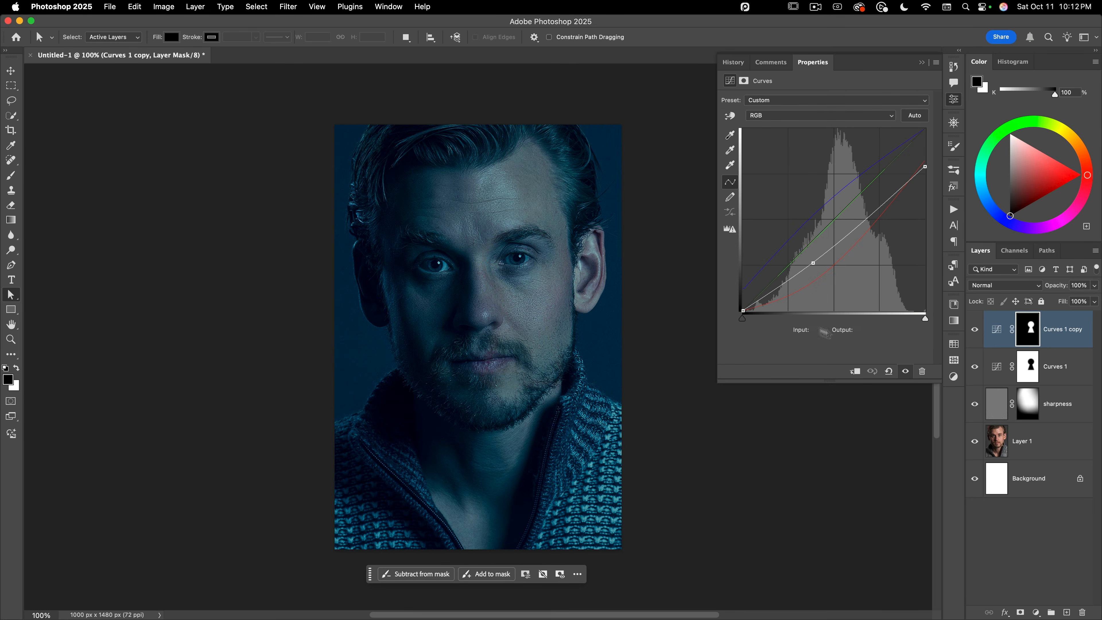
{"action": "left_click", "coordinate": [887, 372]}
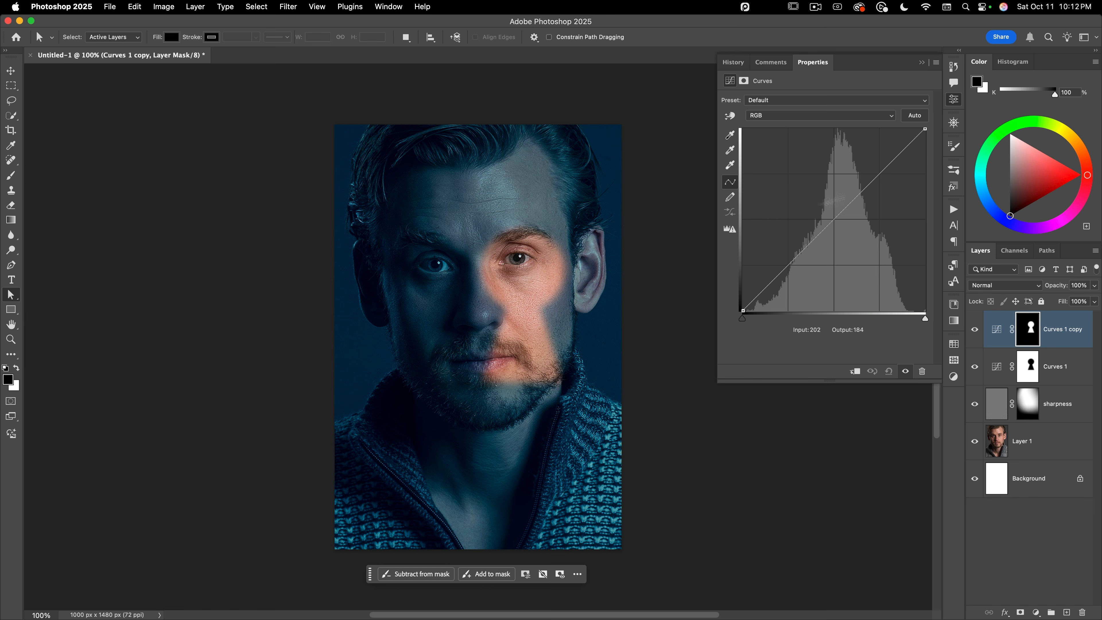
{"action": "left_click", "coordinate": [794, 257]}
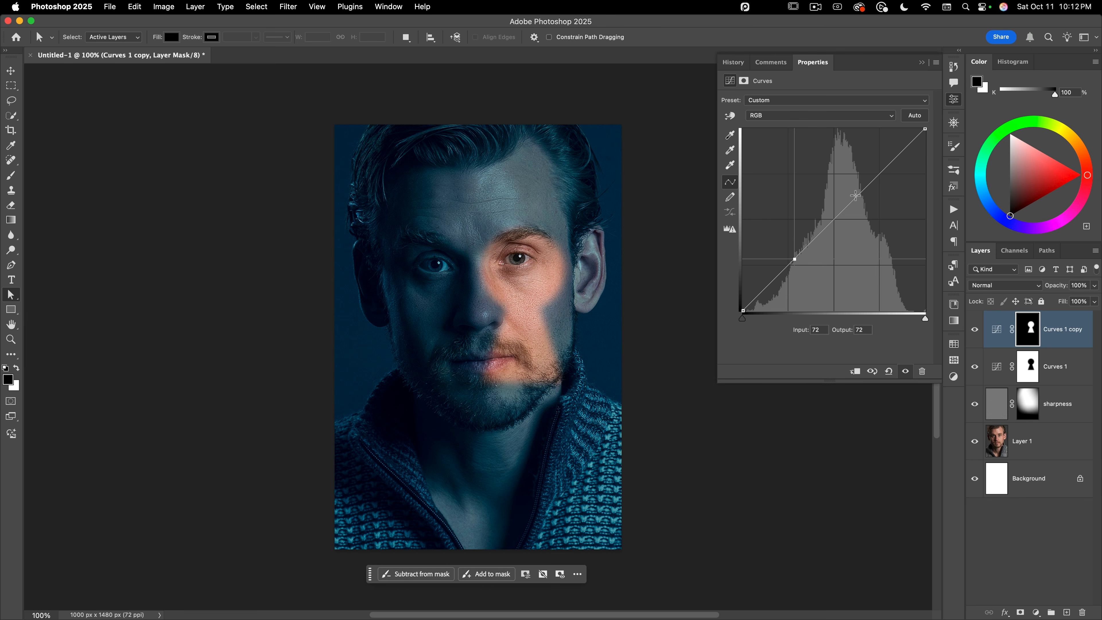
{"action": "left_click_drag", "start_coordinate": [845, 209], "coordinate": [844, 195]}
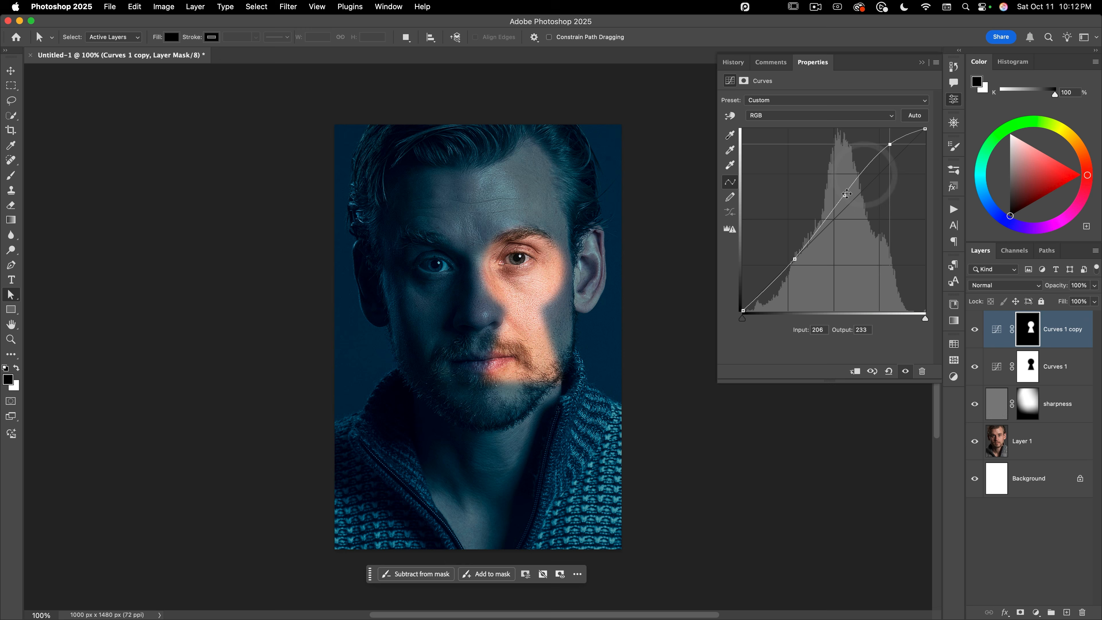
{"action": "left_click", "coordinate": [844, 195]}
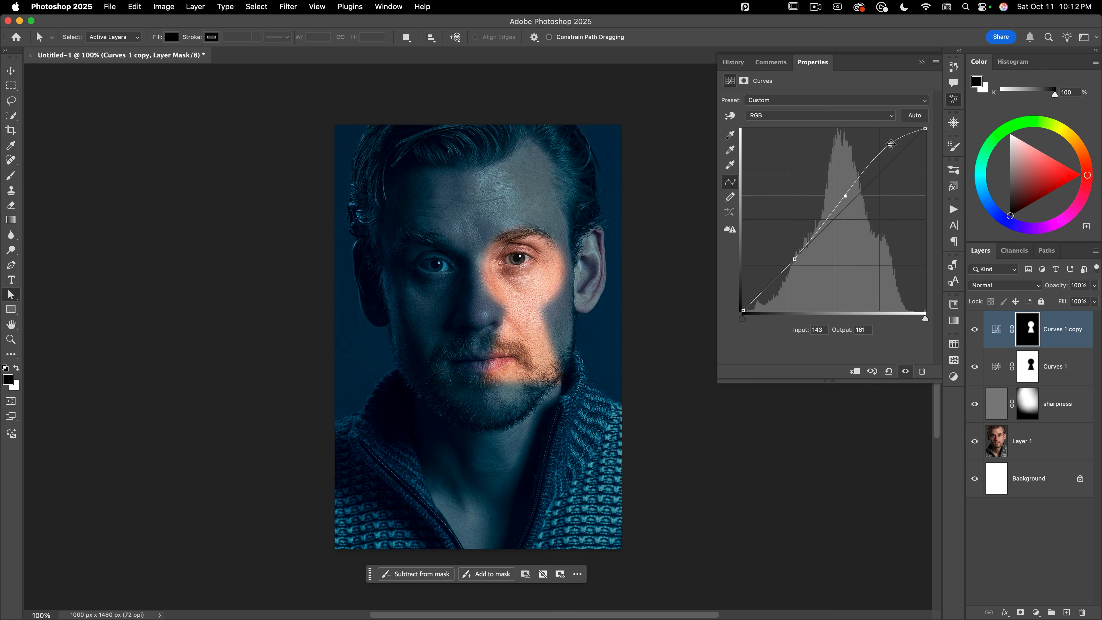
Warm the keyhole by setting Red curve points at input 85, output 88 and input 194, output 207
{"action": "left_click", "coordinate": [815, 115]}
{"action": "left_click", "coordinate": [814, 128]}
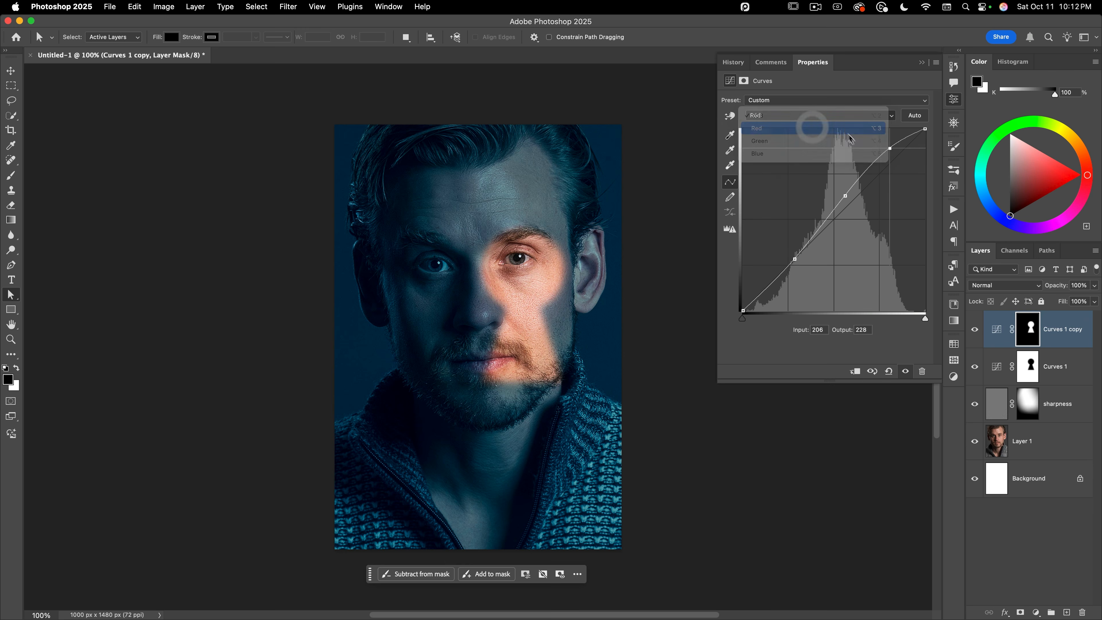
{"action": "left_click_drag", "start_coordinate": [882, 174], "coordinate": [881, 164]}
{"action": "left_click_drag", "start_coordinate": [804, 238], "coordinate": [803, 249]}
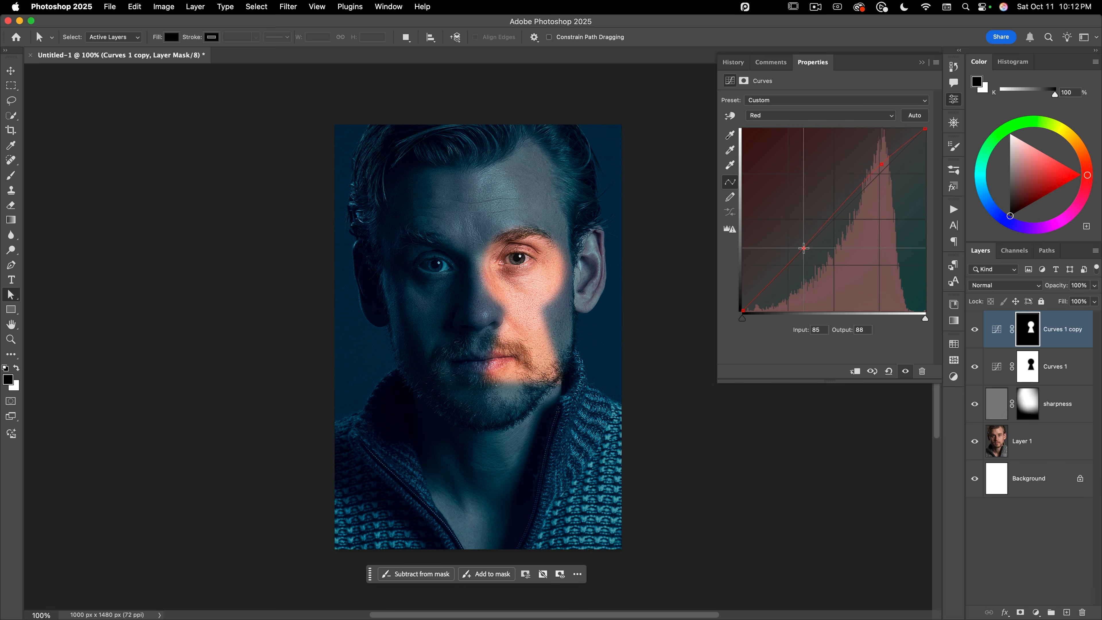
{"action": "left_click_drag", "start_coordinate": [881, 165], "coordinate": [881, 164]}
Slightly lower the keyhole's Blue curve with a point at input 168, output 166
{"action": "left_click", "coordinate": [818, 115]}
{"action": "left_click", "coordinate": [809, 139]}
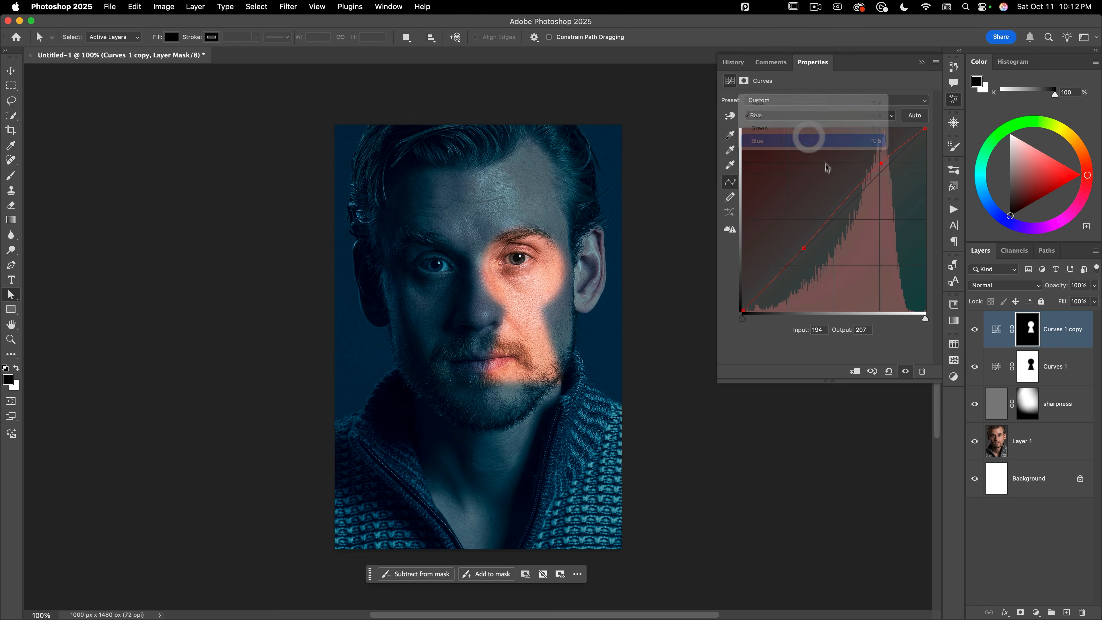
{"action": "left_click_drag", "start_coordinate": [867, 185], "coordinate": [862, 192]}
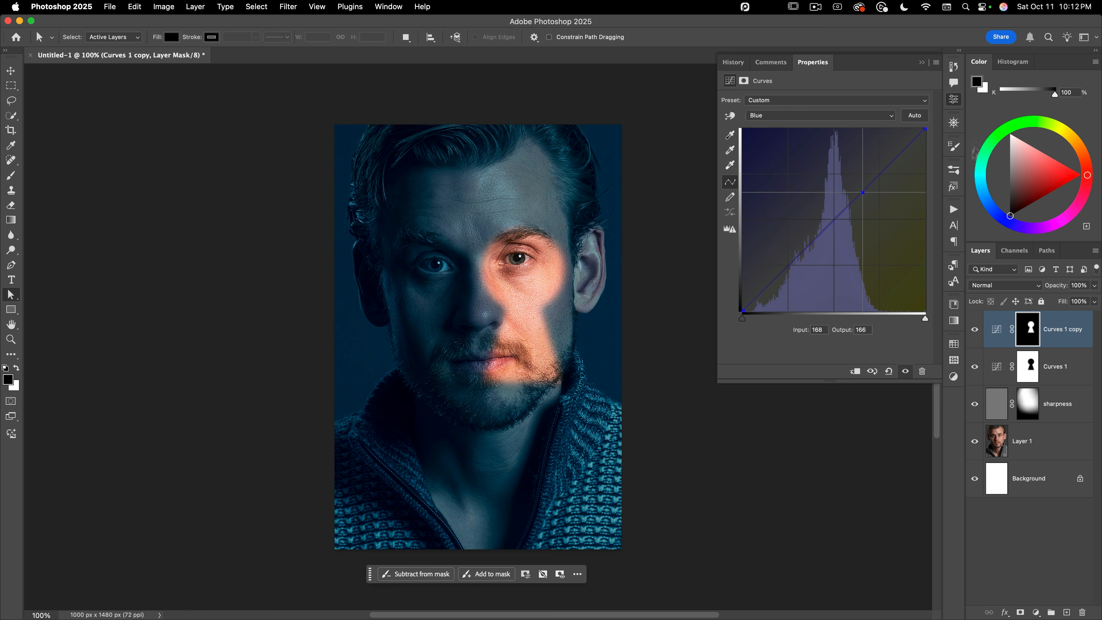
{"action": "left_click", "coordinate": [956, 102]}
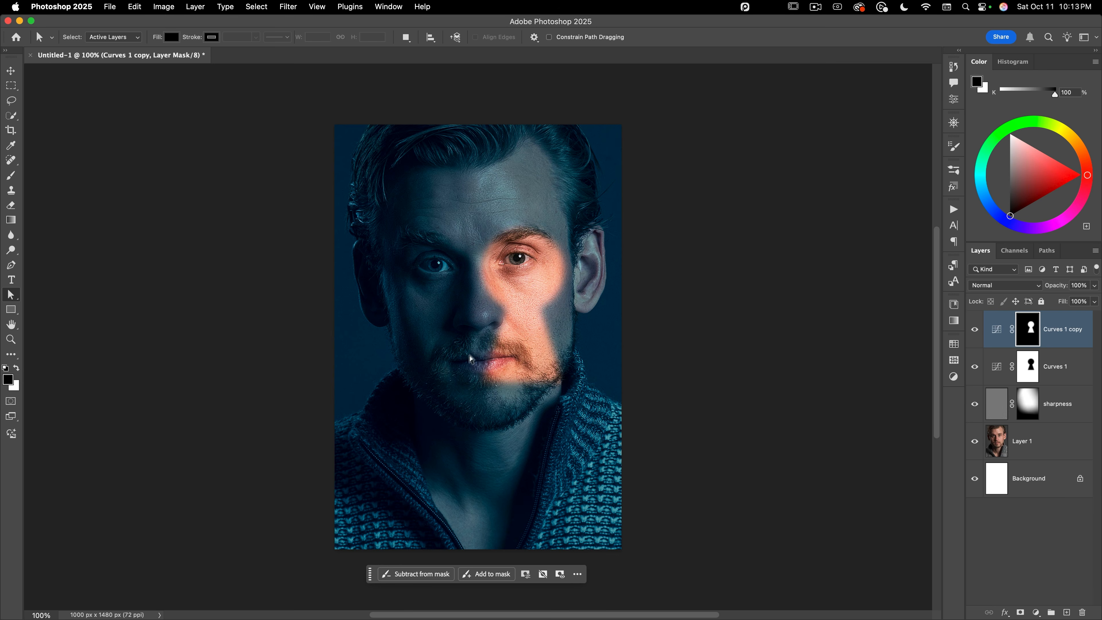
Reopen the Curves 1 adjustment and set Red curve points at input 86, output 43 and input 219, output 169
{"action": "scroll", "coordinate": [470, 359], "scroll_direction": "down", "scroll_amount": 3}
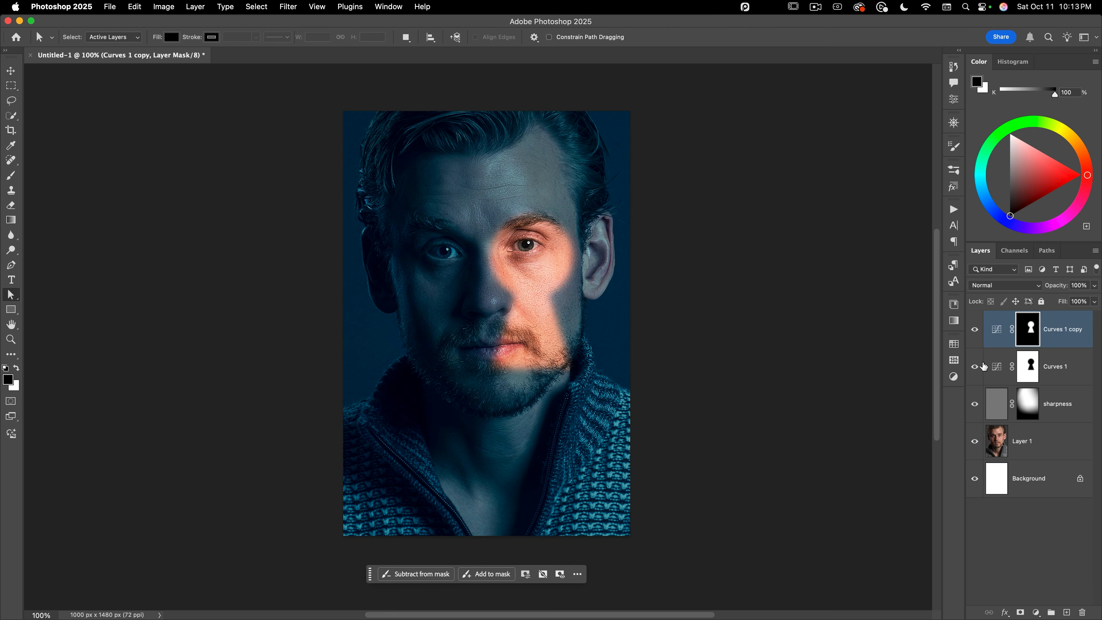
{"action": "left_click", "coordinate": [995, 368]}
{"action": "double_click", "coordinate": [996, 367]}
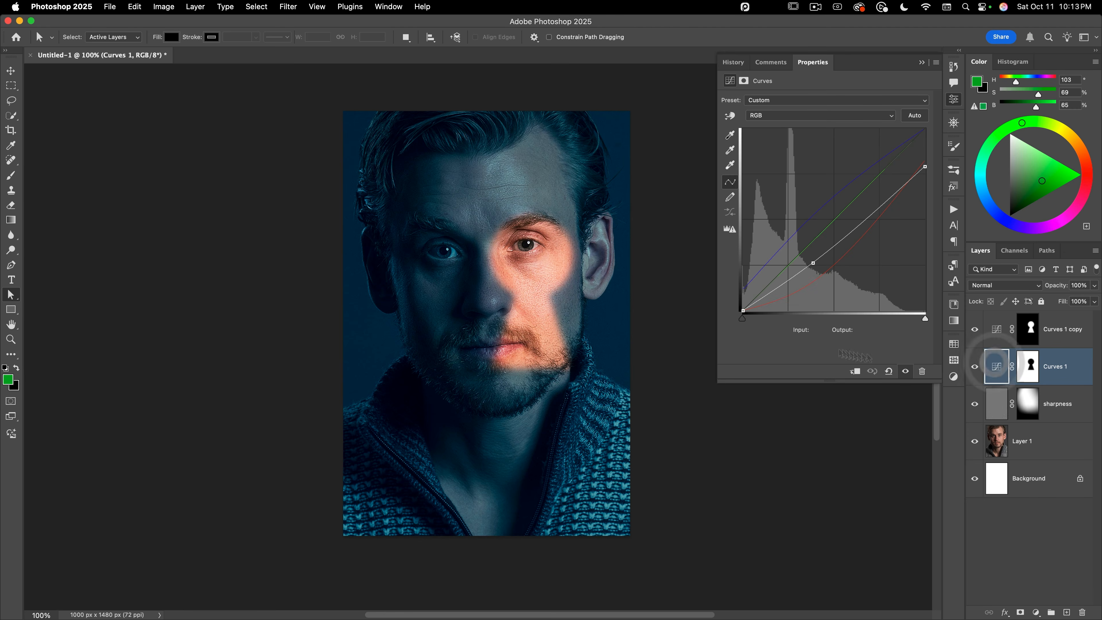
{"action": "left_click", "coordinate": [786, 118]}
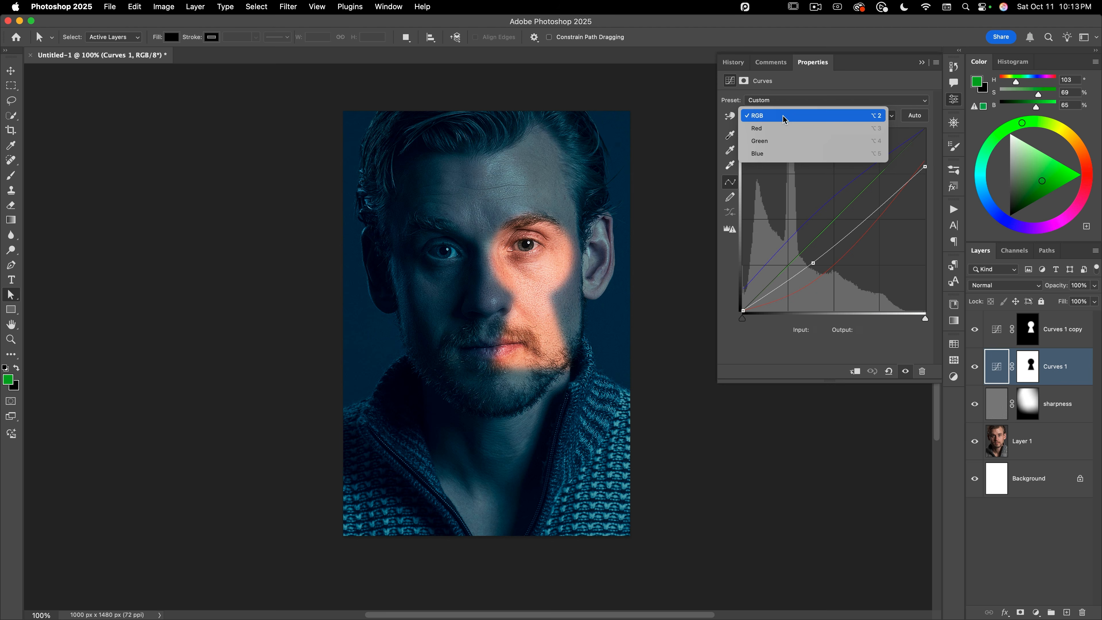
{"action": "left_click", "coordinate": [776, 129]}
{"action": "left_click_drag", "start_coordinate": [806, 286], "coordinate": [805, 280]}
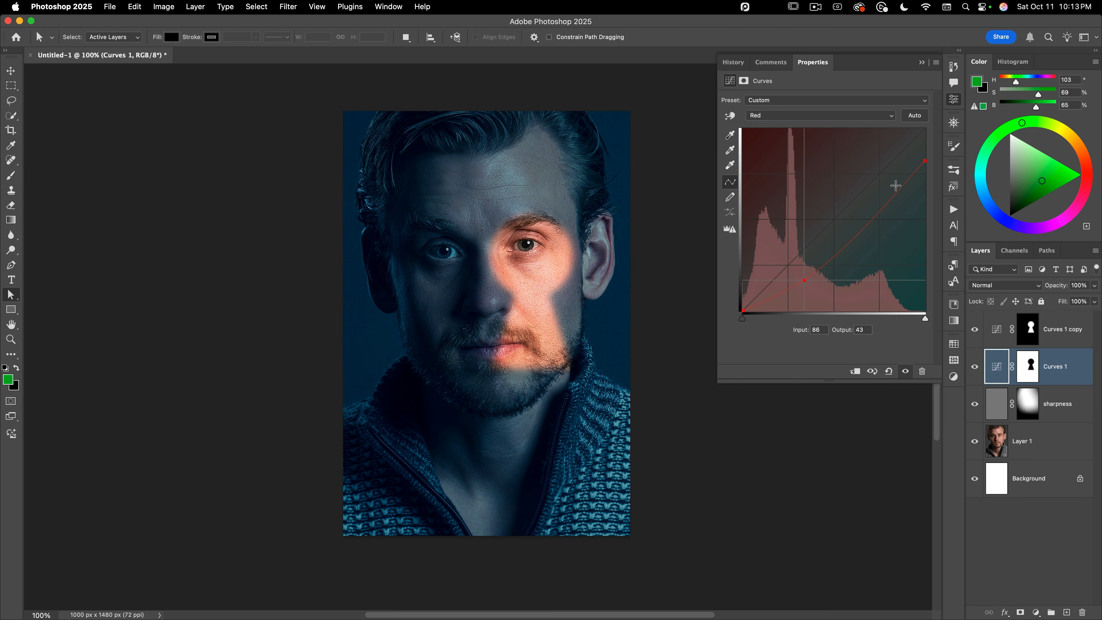
{"action": "left_click", "coordinate": [898, 190]}
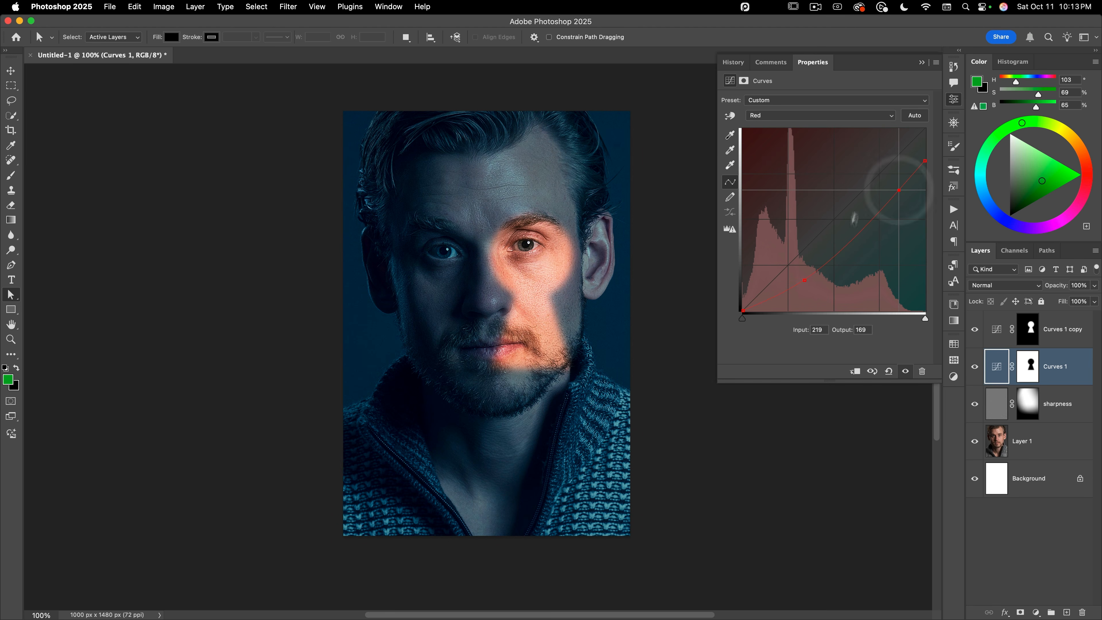
{"action": "left_click", "coordinate": [954, 100]}
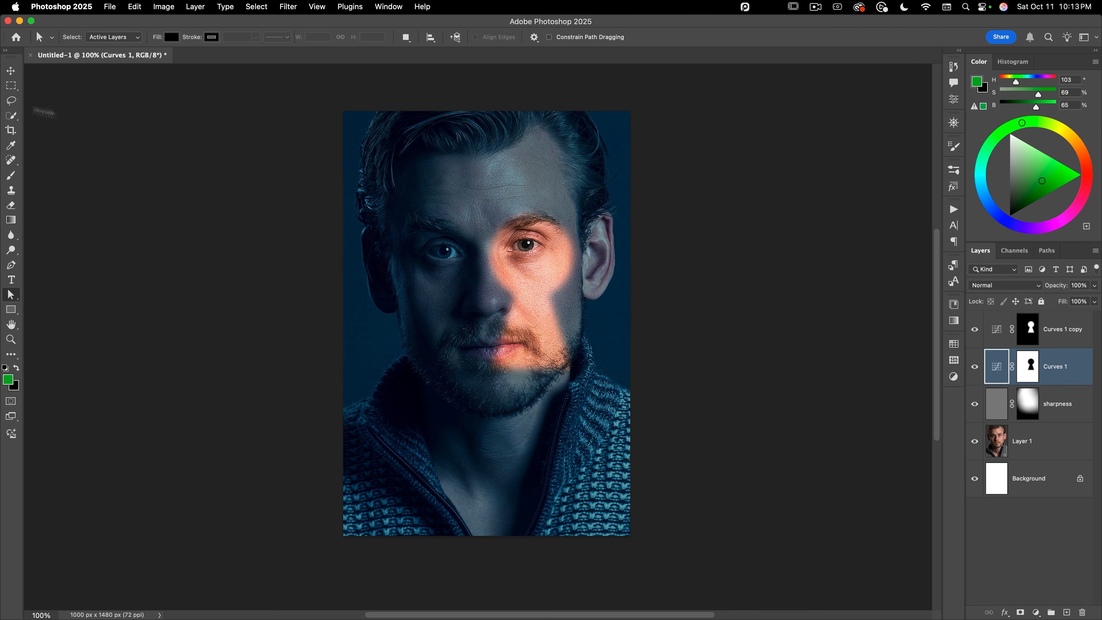
Draw a large elliptical selection centred near the keyhole, enclosing most of the face and running past the canvas's upper edge
{"action": "left_click", "coordinate": [9, 88]}
{"action": "left_click", "coordinate": [49, 96]}
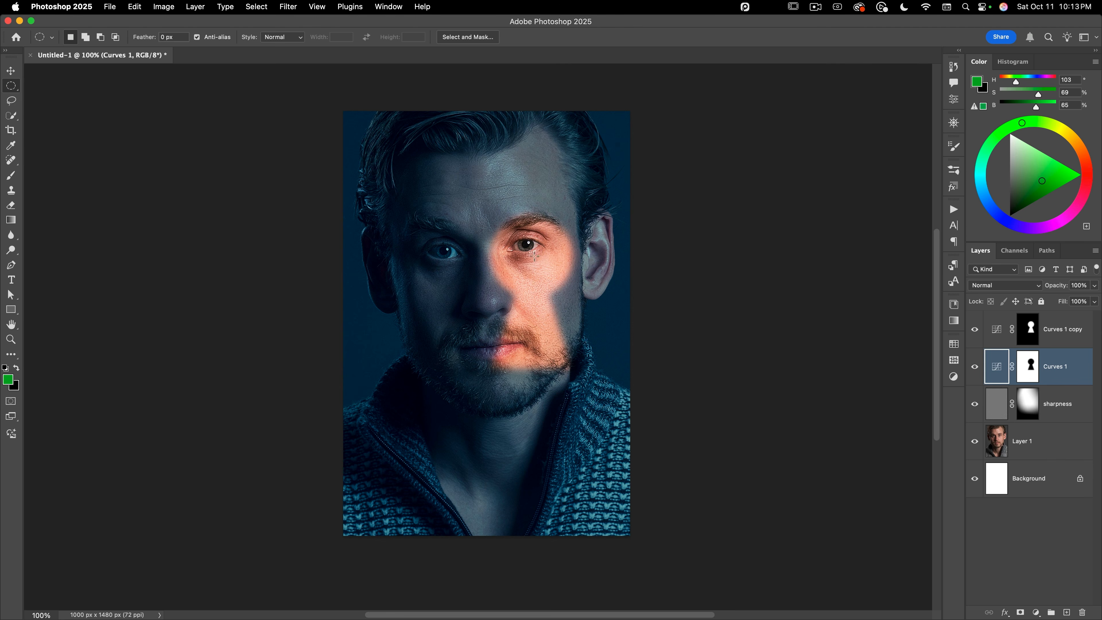
{"action": "key", "text": "alt"}
{"action": "left_click_drag", "start_coordinate": [532, 277], "coordinate": [664, 93]}
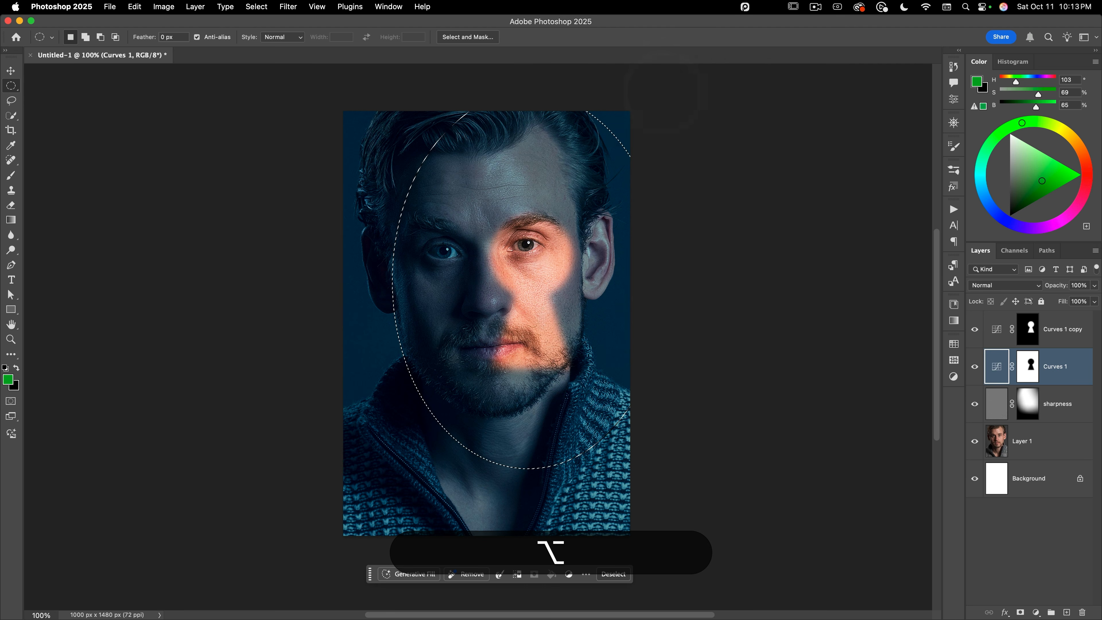
{"action": "left_click_drag", "start_coordinate": [517, 295], "coordinate": [518, 304]}
Add a Curves adjustment layer above the sharpness layer and lower its RGB curve at input 153 to output 114
{"action": "key", "text": "alt+bracketleft"}
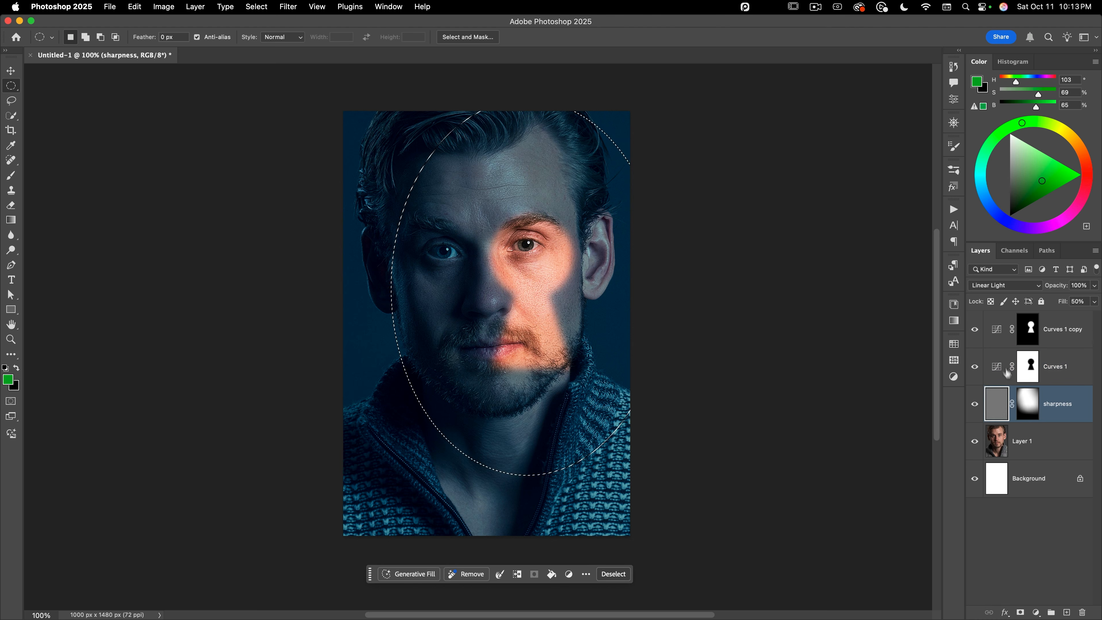
{"action": "left_click", "coordinate": [1036, 612]}
{"action": "left_click", "coordinate": [1056, 485]}
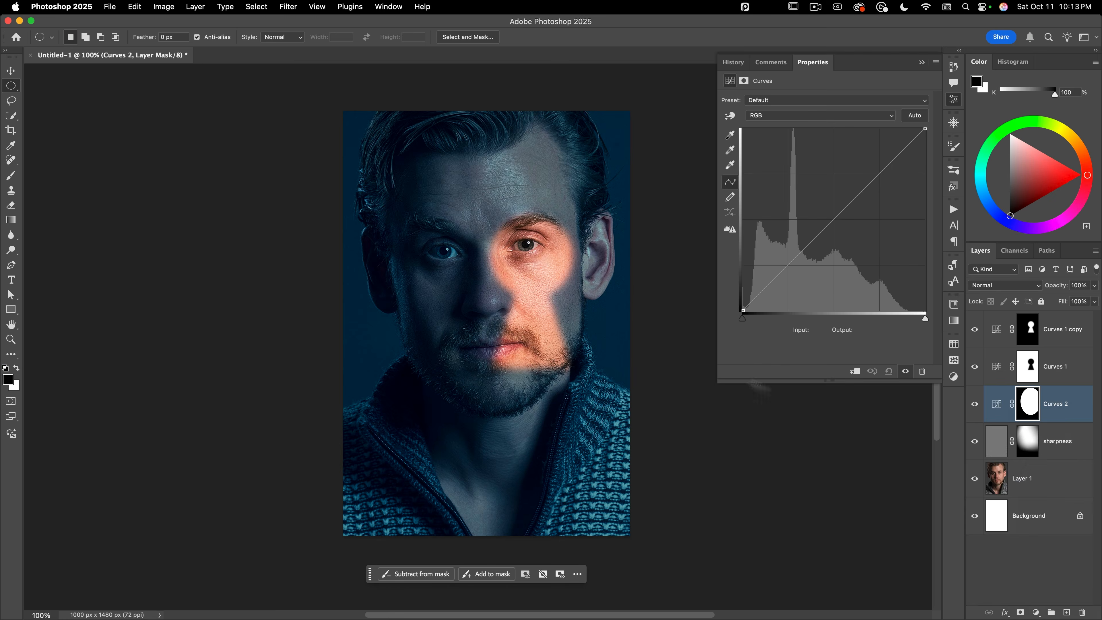
{"action": "left_click_drag", "start_coordinate": [852, 202], "coordinate": [852, 228]}
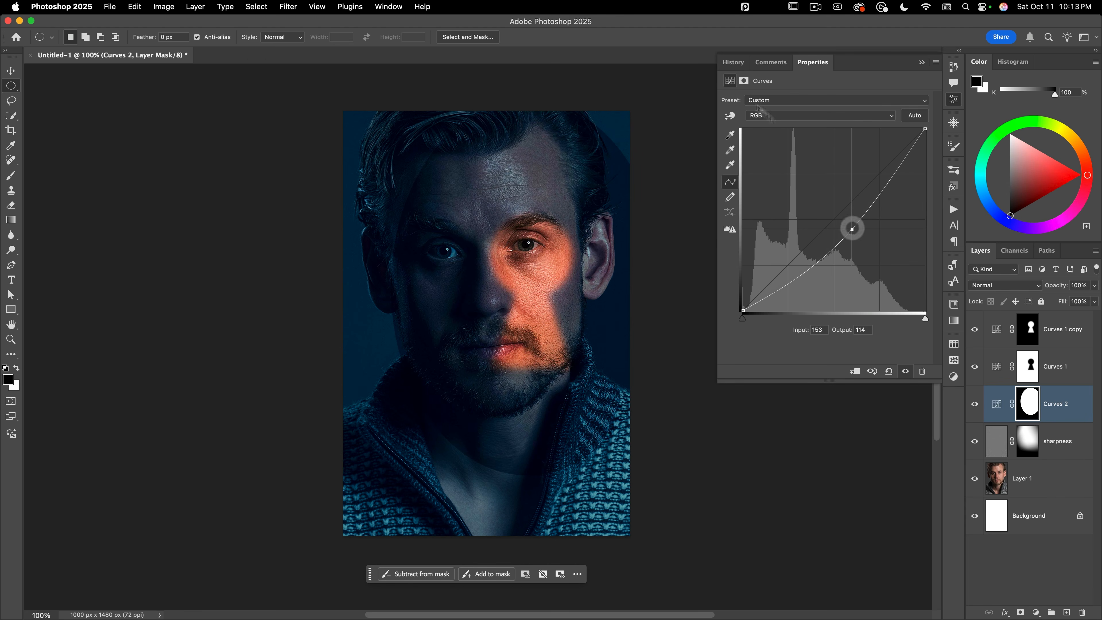
Invert the Curves 2 elliptical mask and feather it broadly to form a soft vignette around the face
{"action": "left_click", "coordinate": [744, 80]}
{"action": "left_click", "coordinate": [857, 245]}
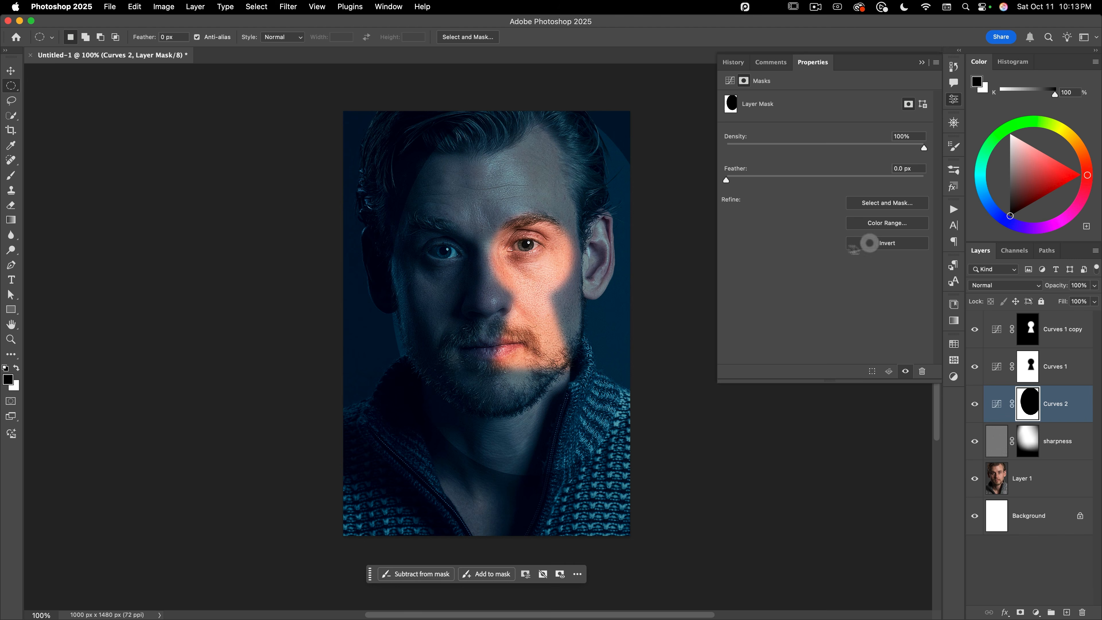
{"action": "left_click_drag", "start_coordinate": [788, 180], "coordinate": [870, 177]}
Deepen the vignette by setting the RGB curve's white point to input 249, output 208 and its midtone to input 153, output 97
{"action": "left_click", "coordinate": [730, 80]}
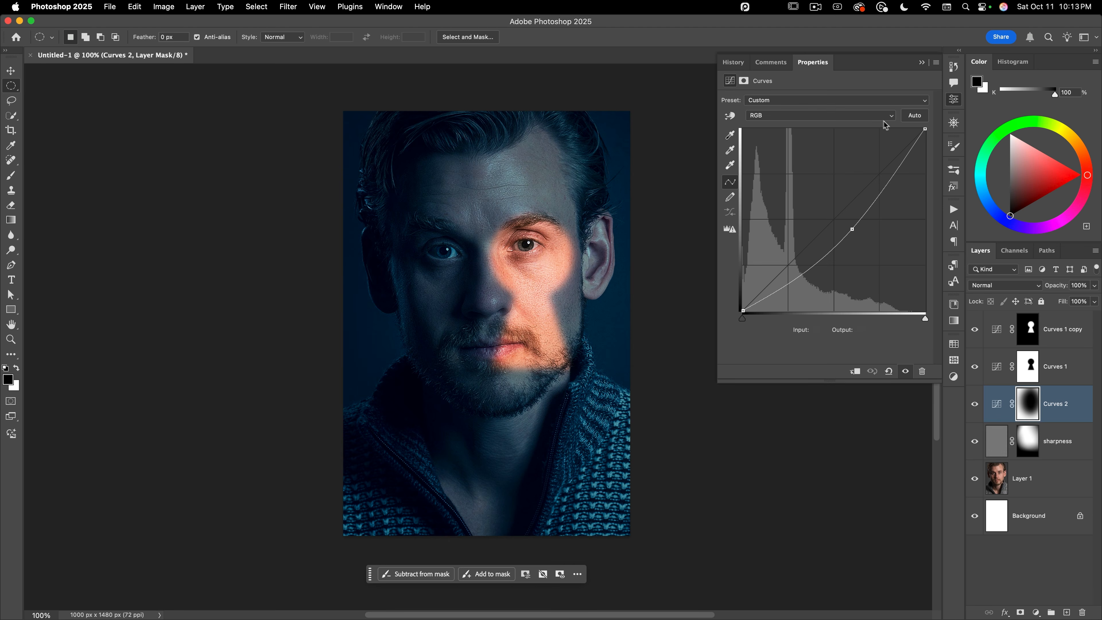
{"action": "left_click_drag", "start_coordinate": [923, 129], "coordinate": [921, 162]}
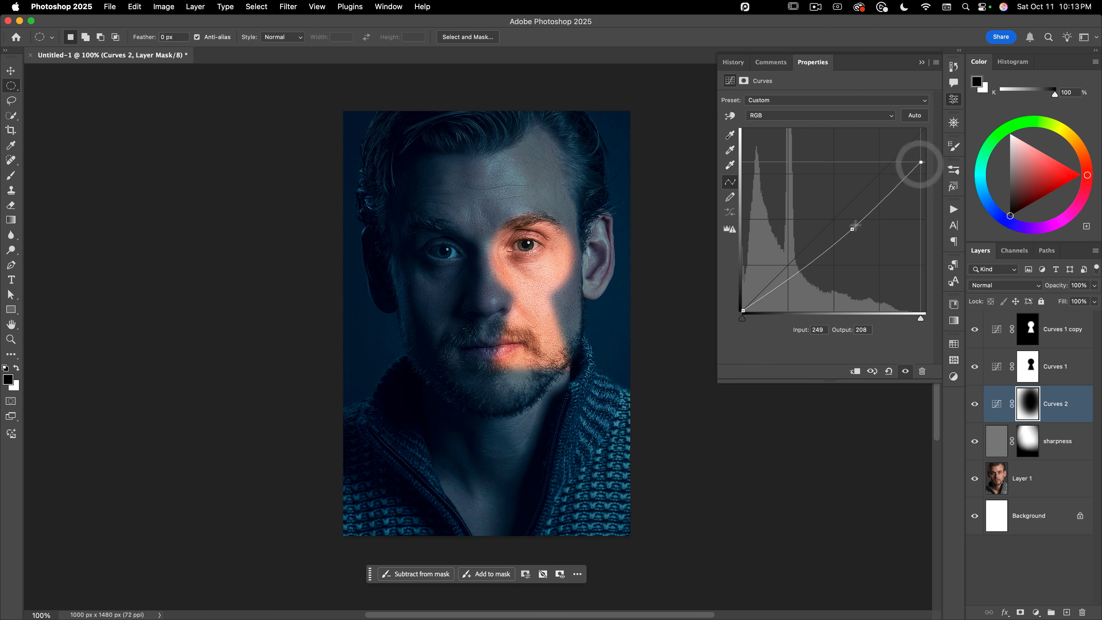
{"action": "left_click_drag", "start_coordinate": [852, 229], "coordinate": [852, 242]}
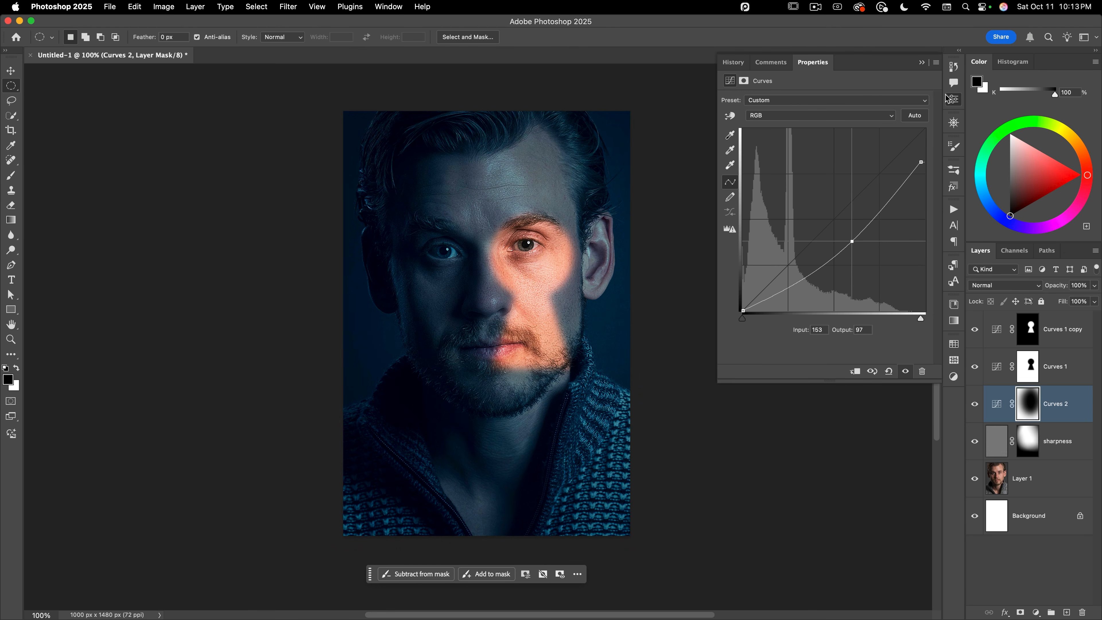
{"action": "left_click", "coordinate": [953, 99]}
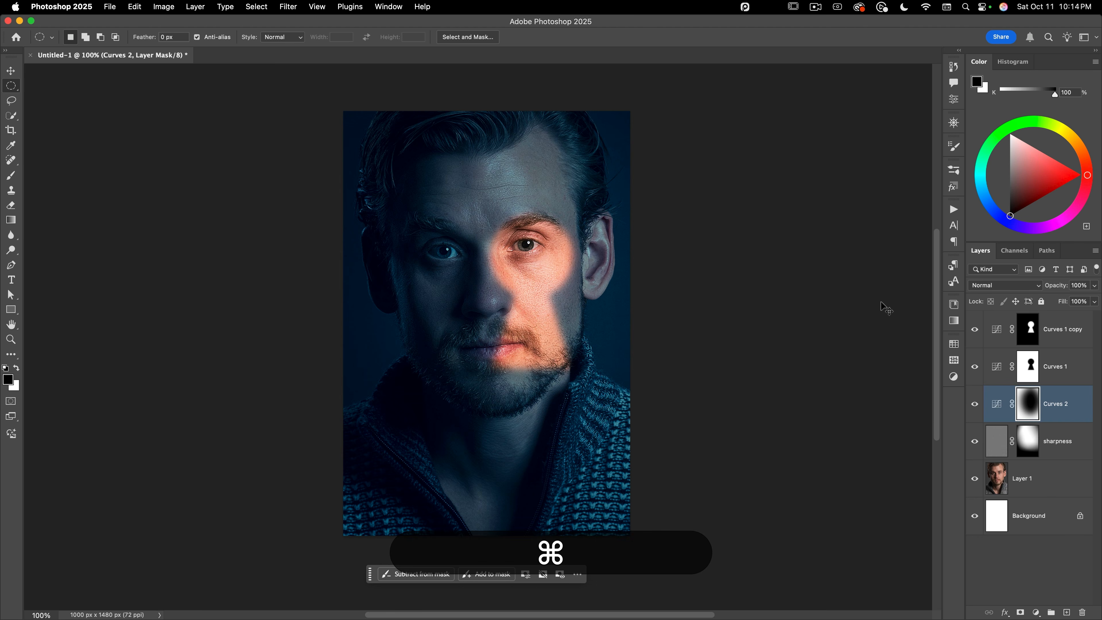
Show the layout guides over the poster
{"action": "key", "text": "super+semicolon"}
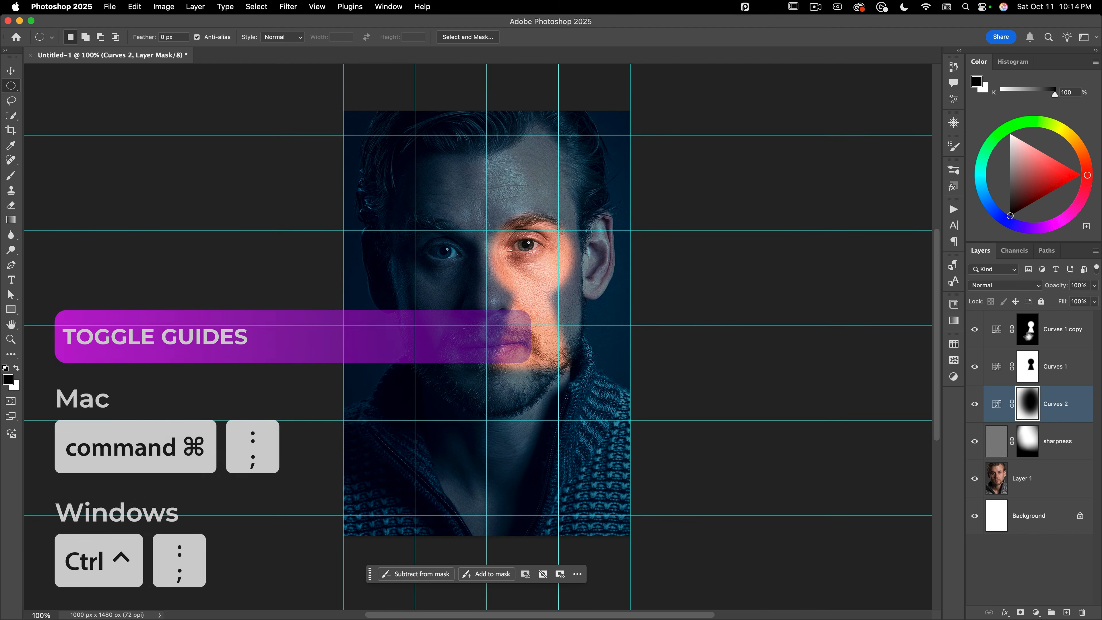
Group all layers above the Background and name the group "art work"
{"action": "left_click", "coordinate": [1070, 327]}
{"action": "left_click", "coordinate": [1045, 485], "text": "shift"}
{"action": "key", "text": "super+g"}
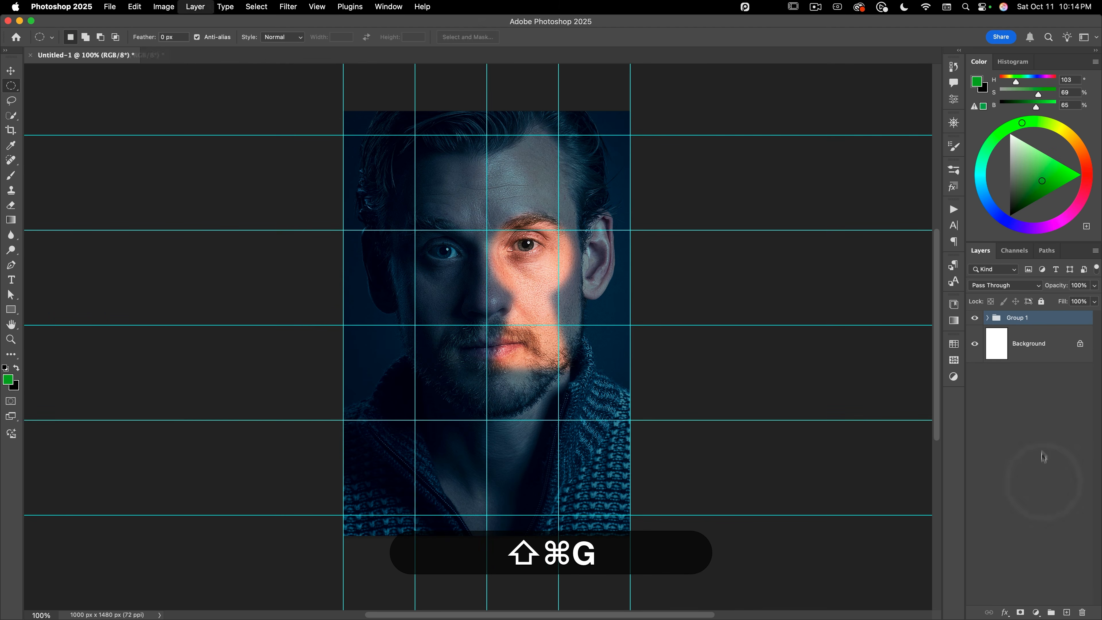
{"action": "double_click", "coordinate": [1016, 318]}
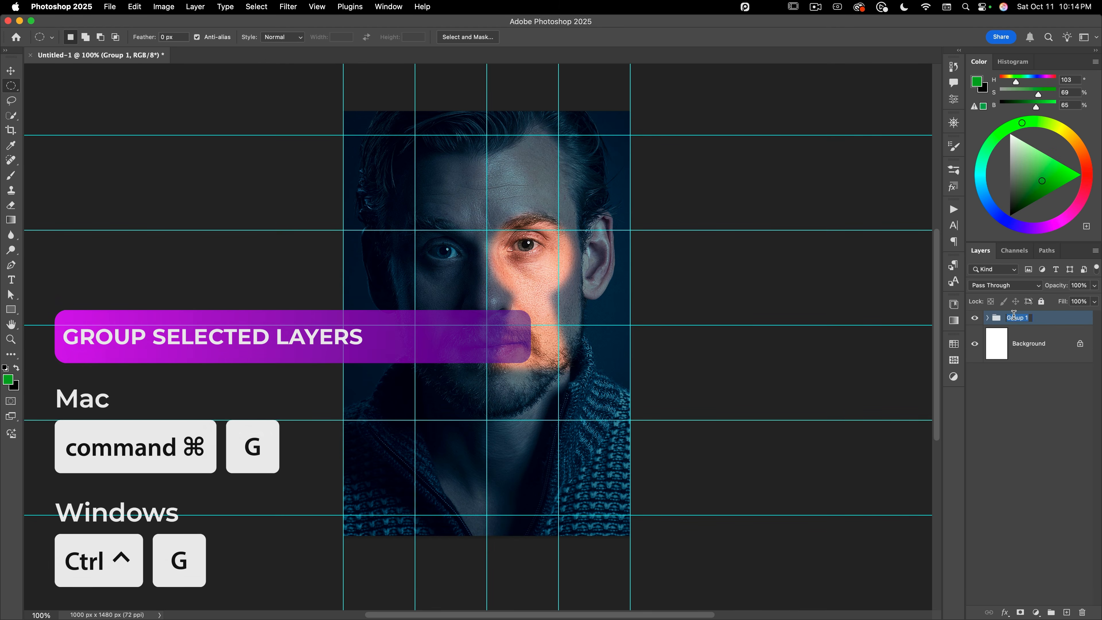
{"action": "type", "text": "art work"}
{"action": "key", "text": "Return"}
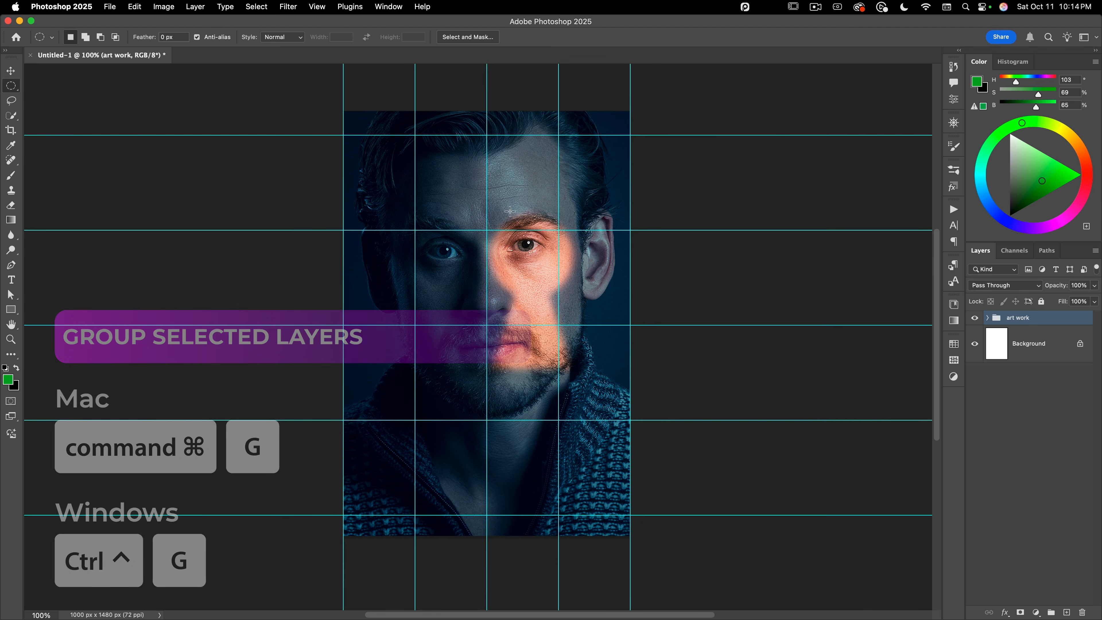
On a new layer, add the white 24 pt Oswald Medium line "BASED ON THE INTERNATIONAL BEST-SELLING BOOK", centred near the poster's top edge
{"action": "left_click", "coordinate": [1066, 612]}
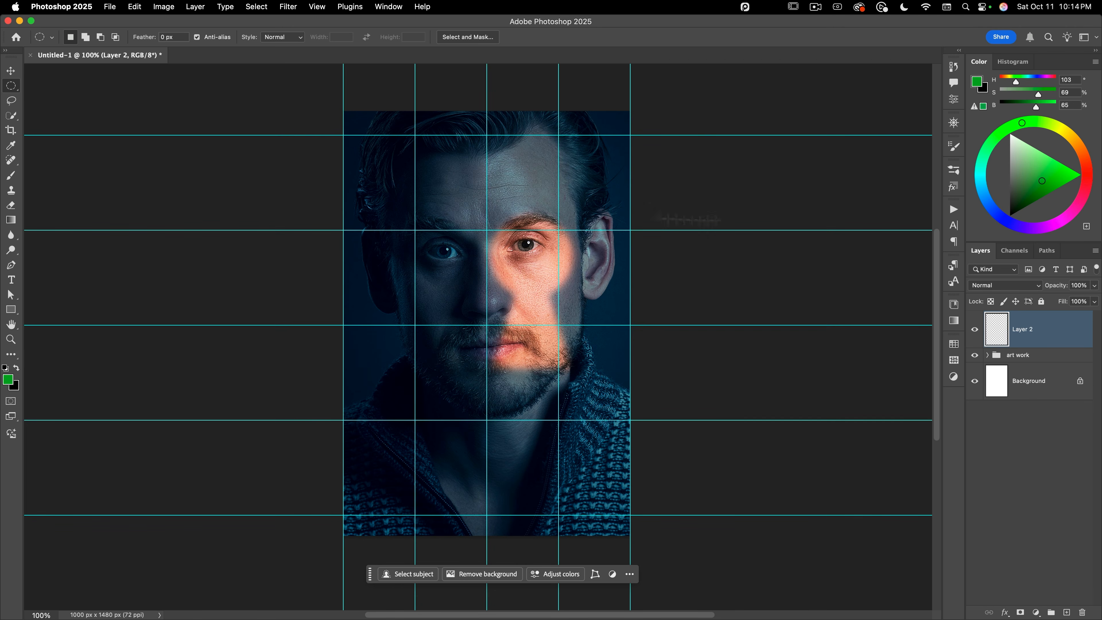
{"action": "key", "text": "d"}
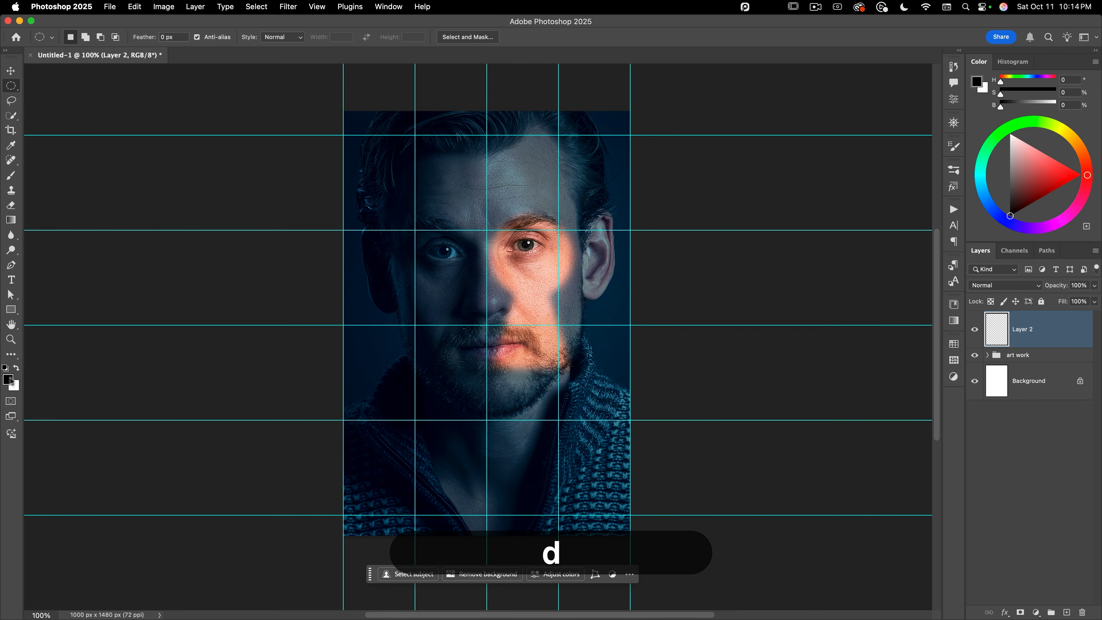
{"action": "left_click", "coordinate": [18, 368]}
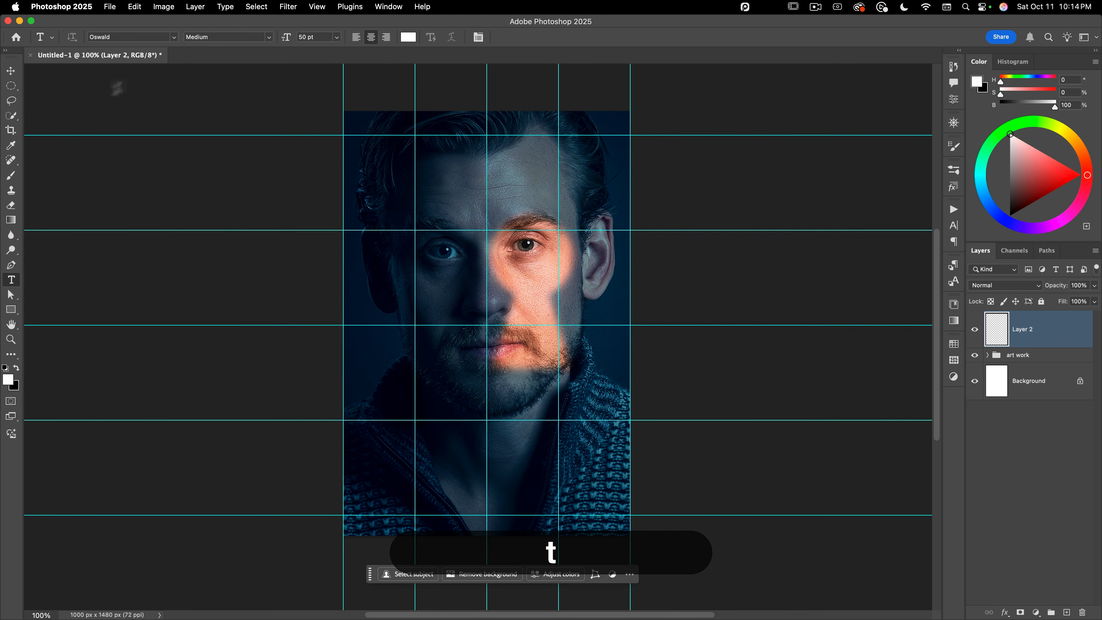
{"action": "left_click", "coordinate": [319, 37]}
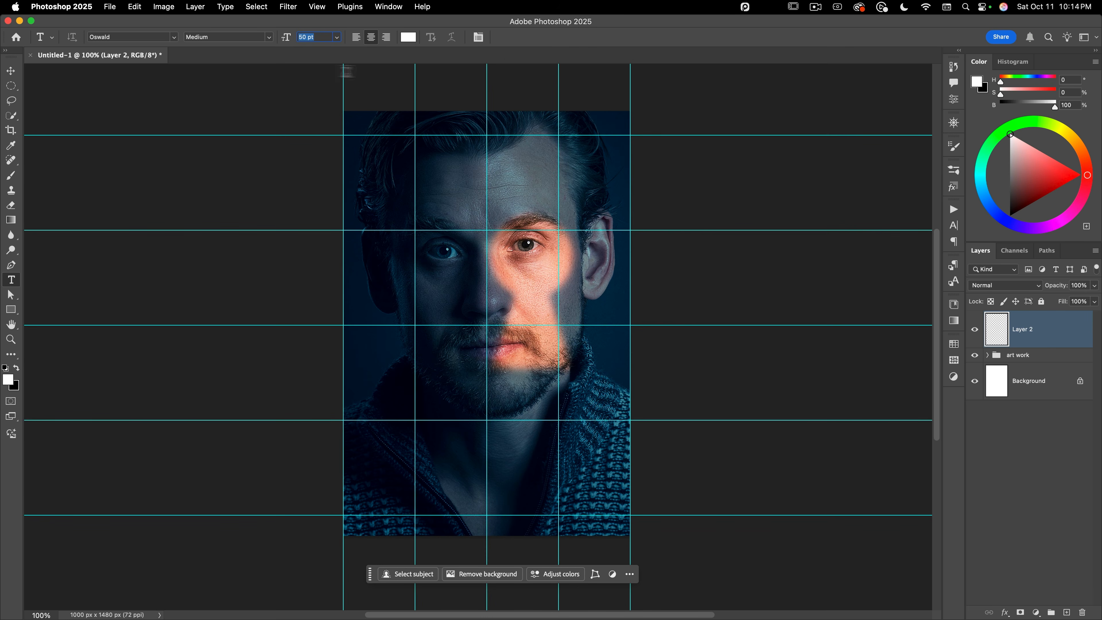
{"action": "type", "text": "24"}
{"action": "key", "text": "Return"}
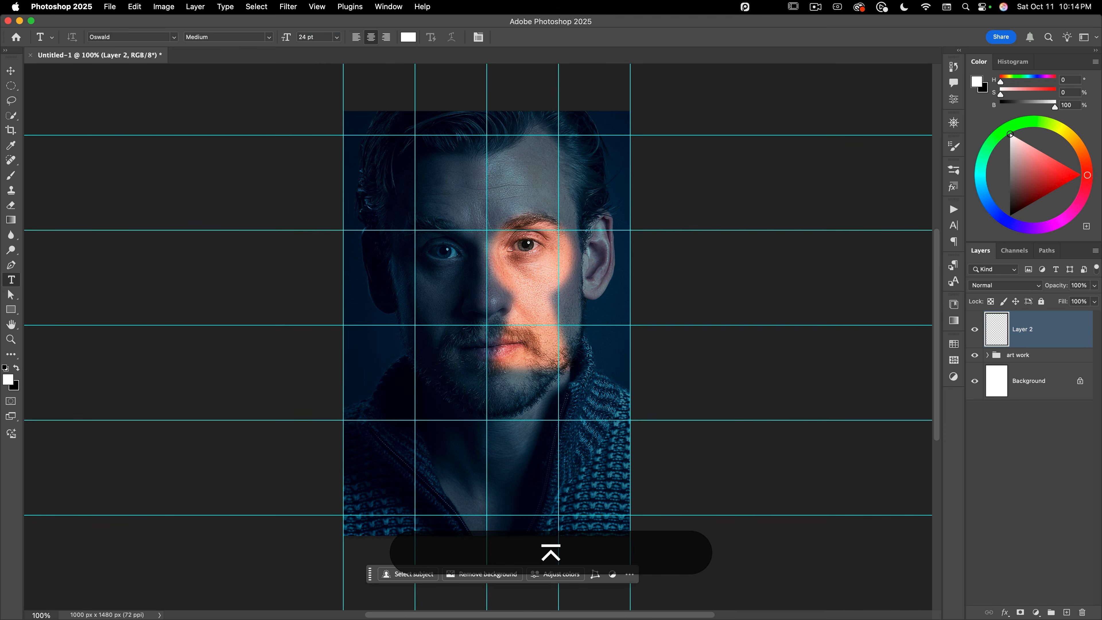
{"action": "left_click", "coordinate": [486, 132]}
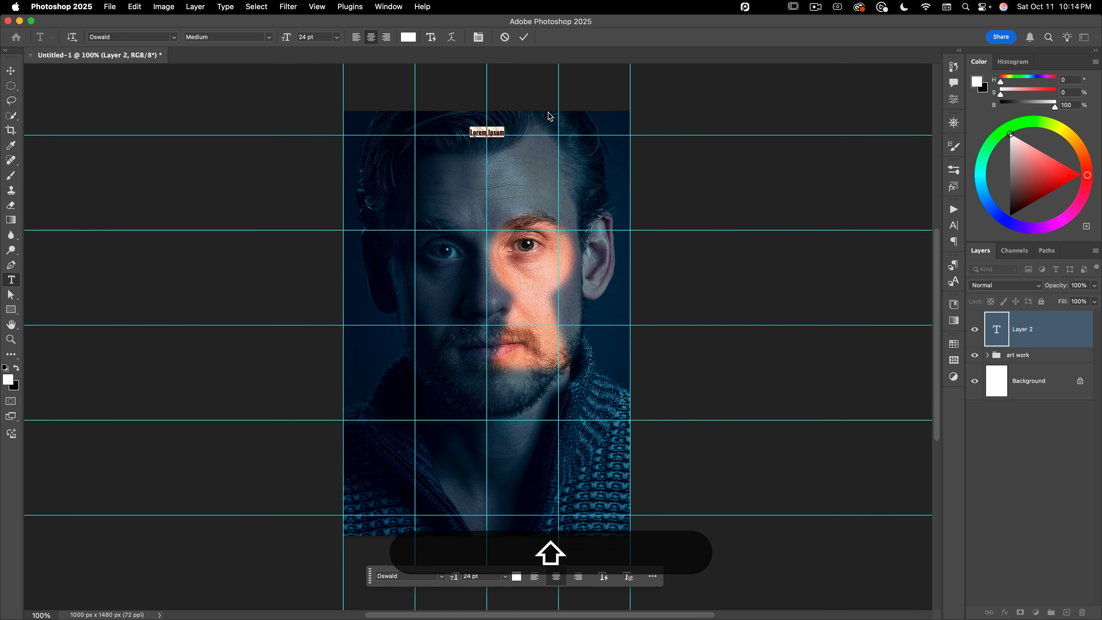
{"action": "type", "text": "BASED ON THE "}
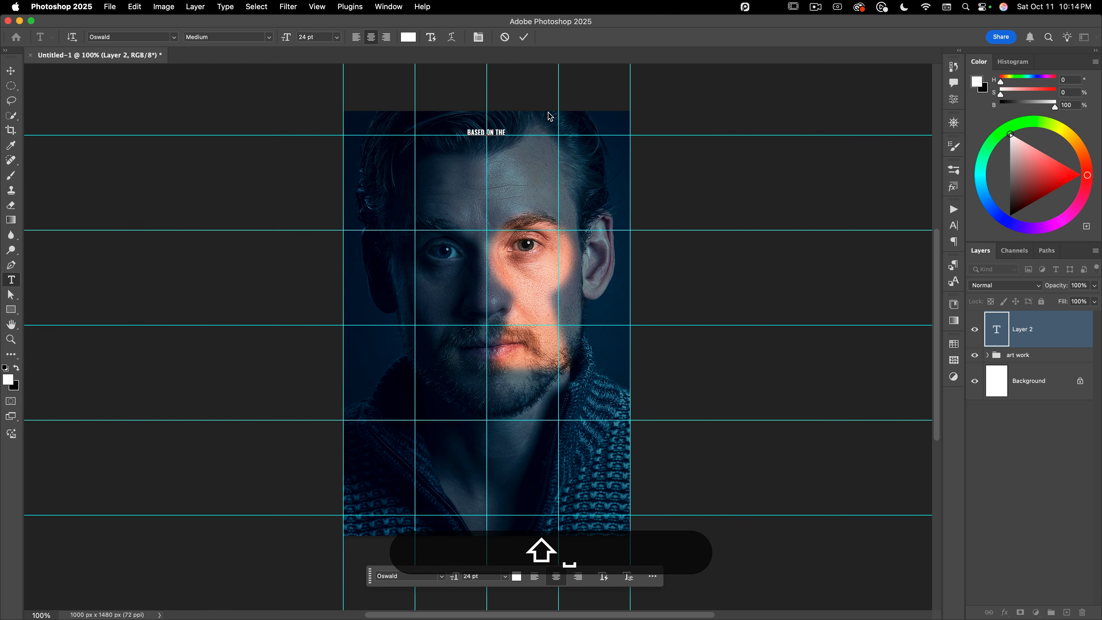
{"action": "type", "text": "INTERNATIONAL"}
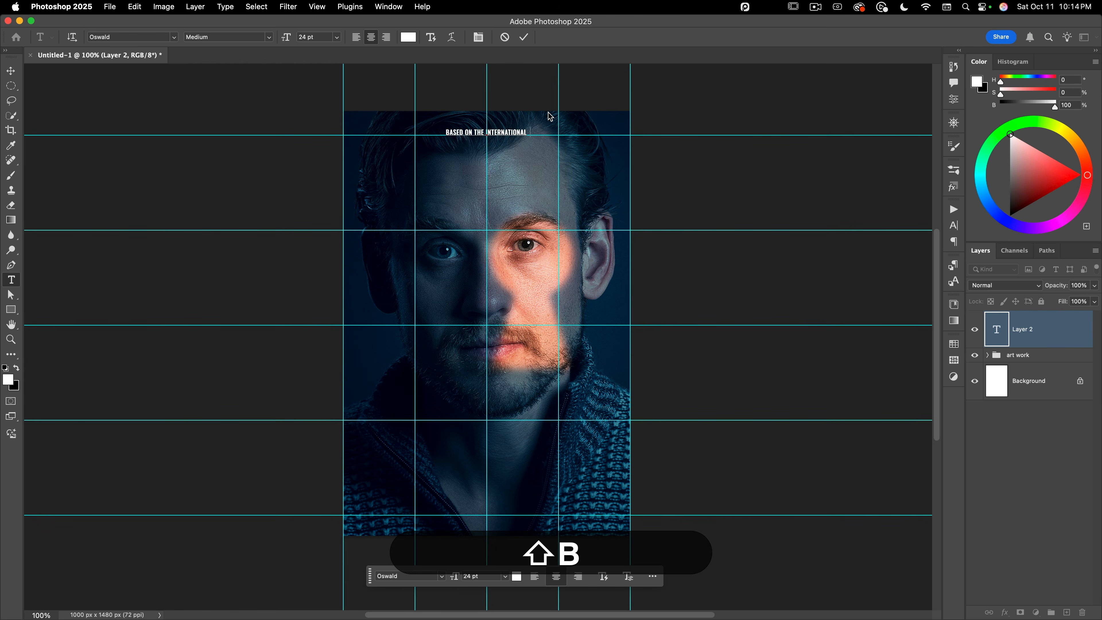
{"action": "type", "text": " BEST-SELLING BOOK"}
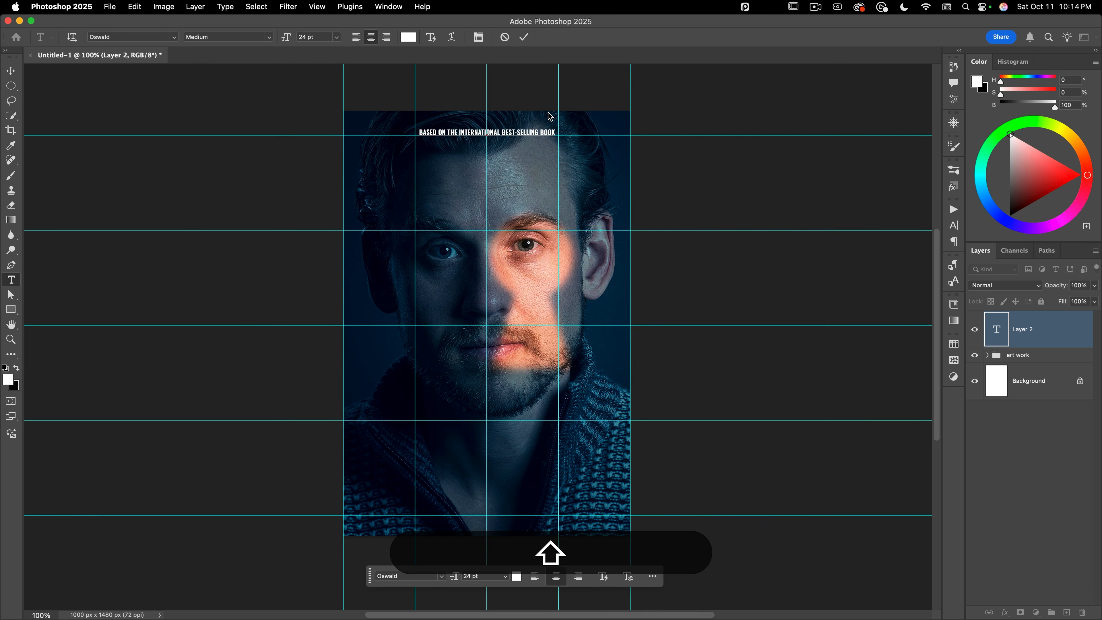
Set the tracking of the whole tagline to 140
{"action": "key", "text": "shift+super+t"}
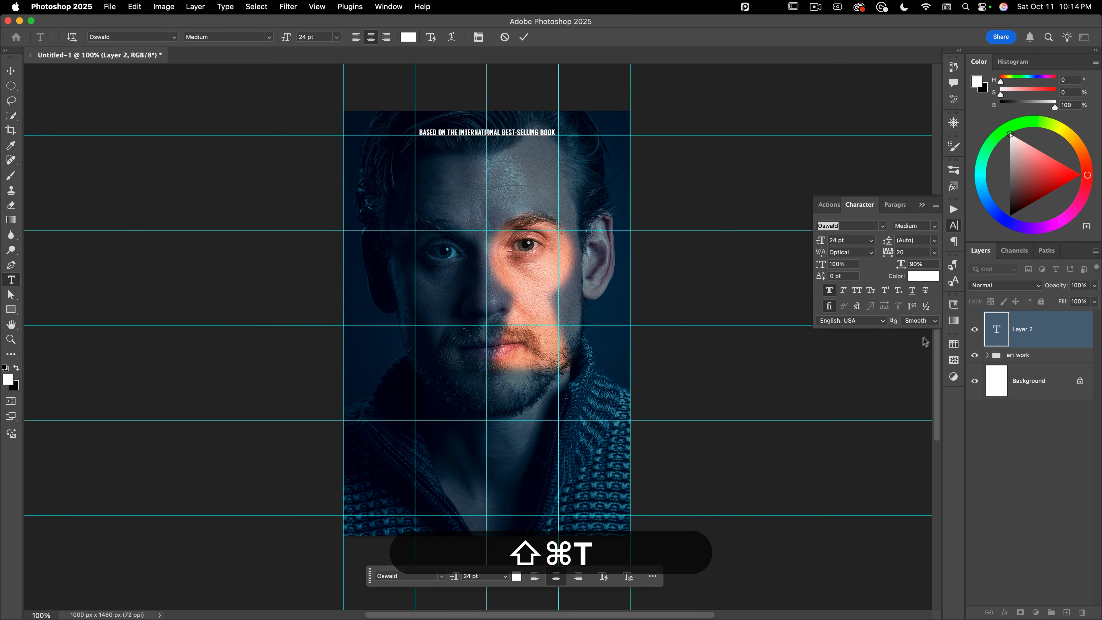
{"action": "key", "text": "shift+super+a"}
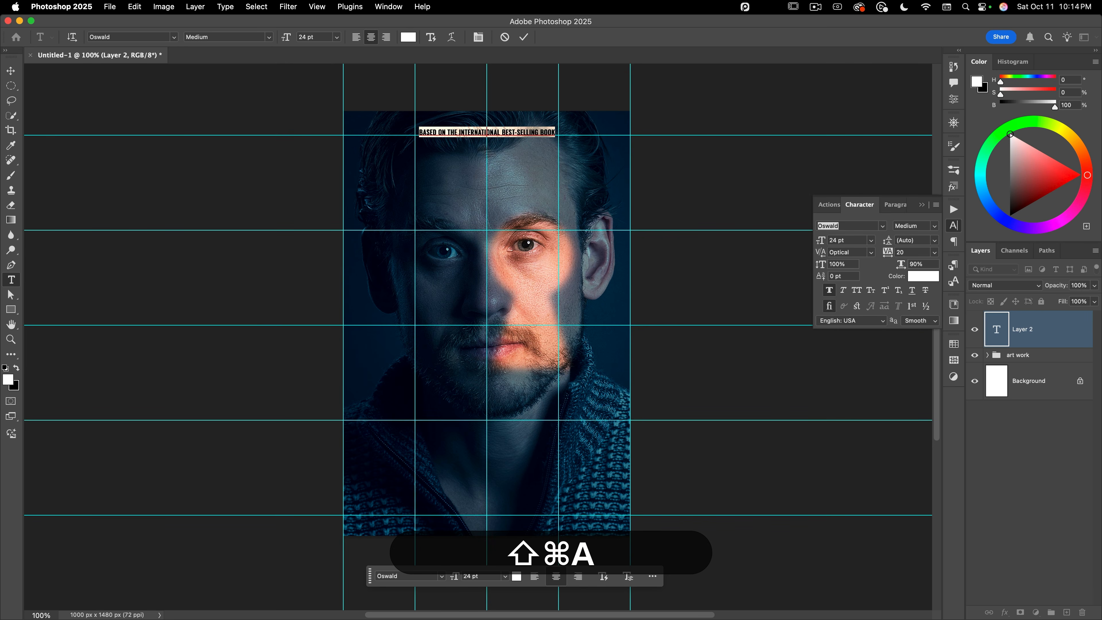
{"action": "double_click", "coordinate": [911, 252]}
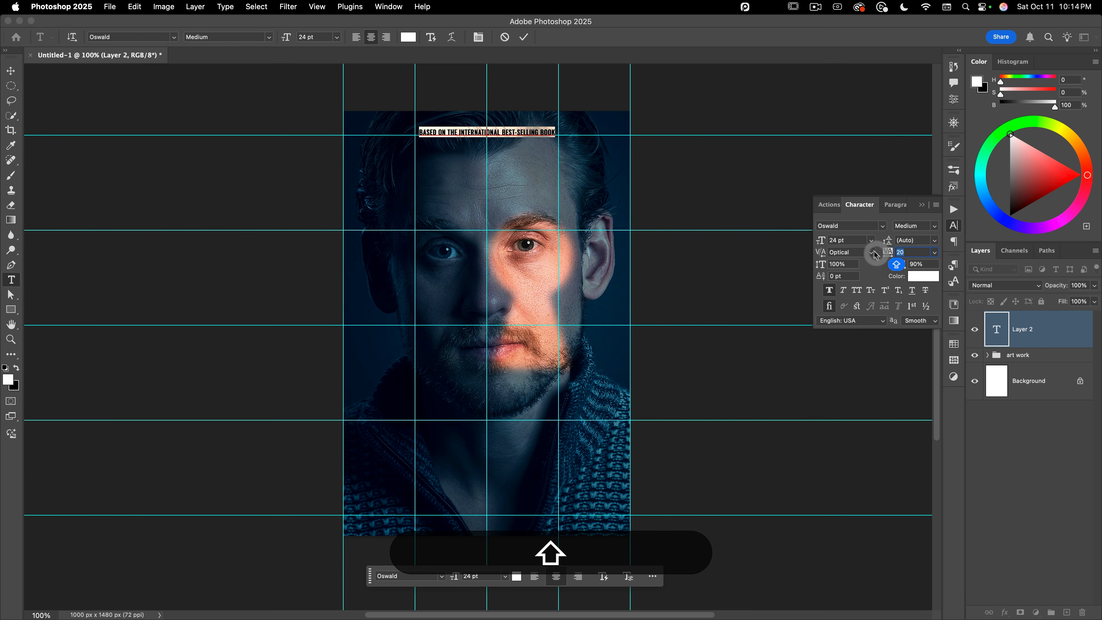
{"action": "type", "text": "140"}
{"action": "key", "text": "Return"}
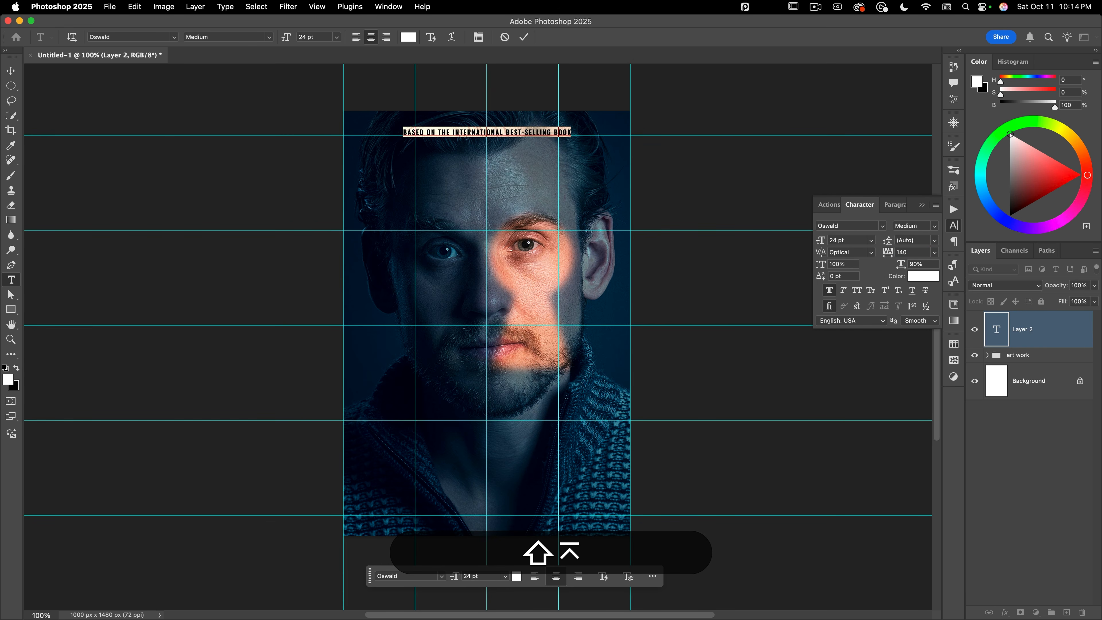
{"action": "key", "text": "KP_Enter"}
Duplicate the tagline straight down to just above the horizontal guide below the chin
{"action": "left_click", "coordinate": [11, 71]}
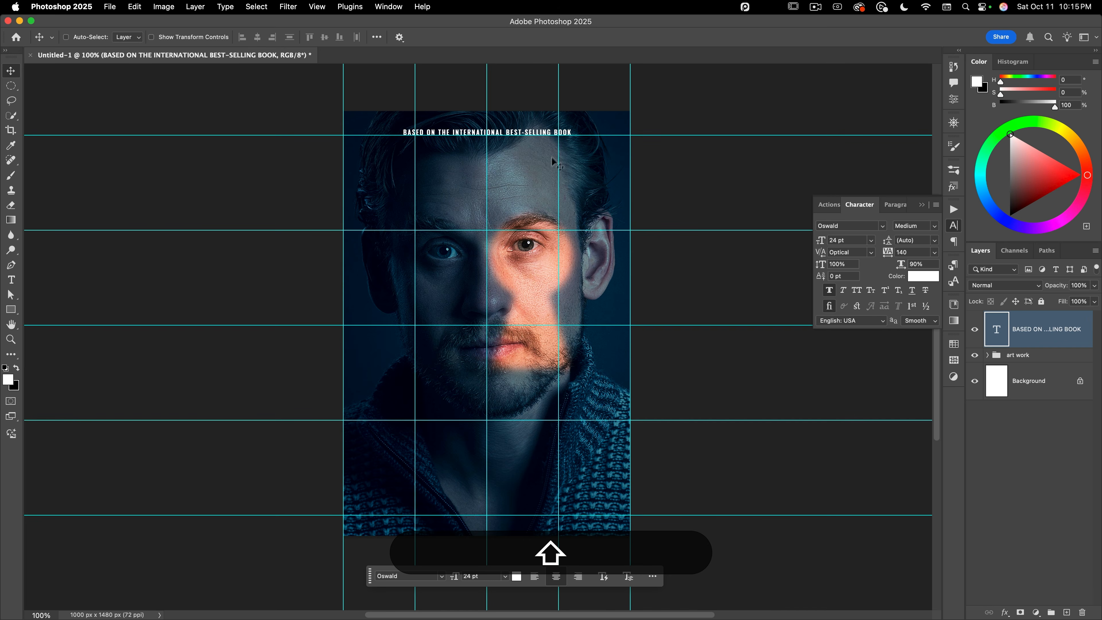
{"action": "left_click", "coordinate": [523, 136], "text": "alt+shift"}
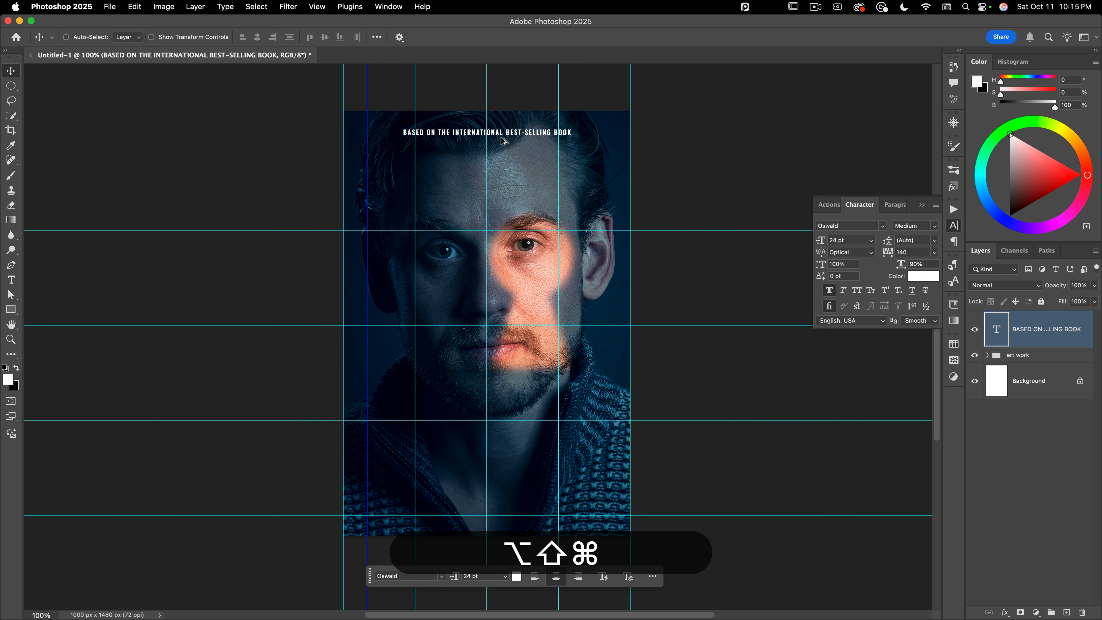
{"action": "left_click_drag", "start_coordinate": [505, 142], "coordinate": [516, 417]}
Replace the duplicated tagline's text with "BRANDON SKLENAR" split over two lines
{"action": "key", "text": "shift+t"}
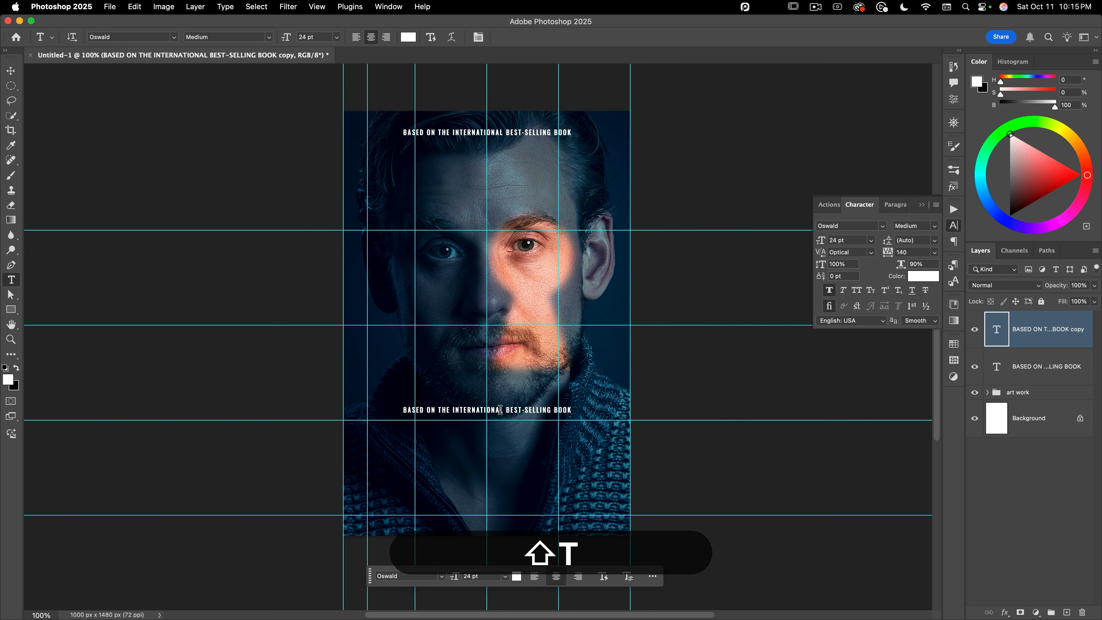
{"action": "left_click", "coordinate": [503, 410]}
{"action": "key", "text": "super+shift+a"}
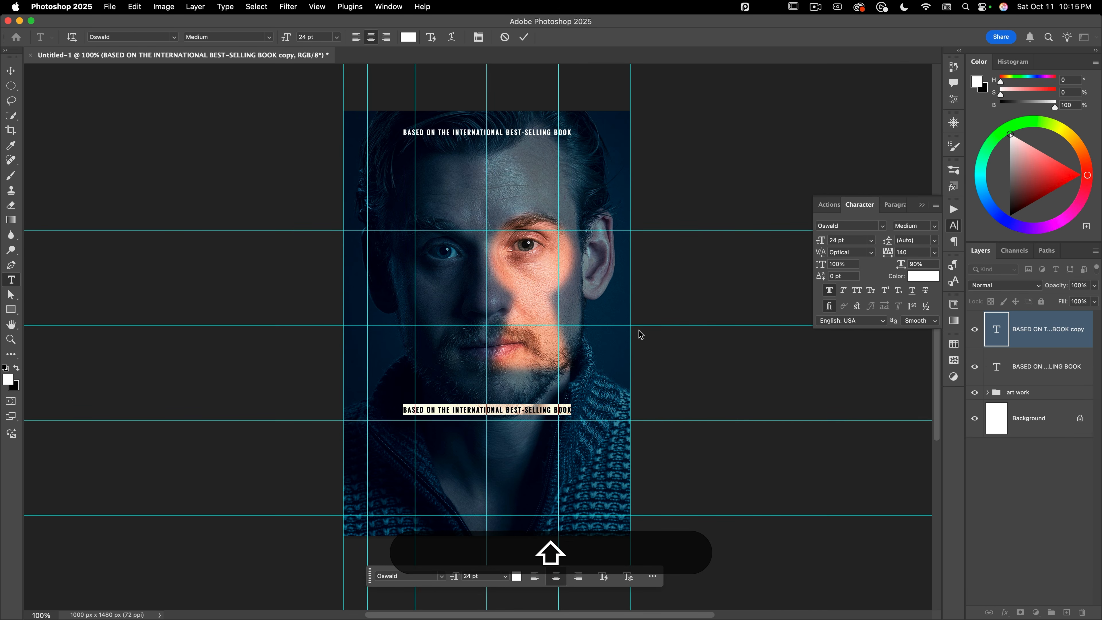
{"action": "type", "text": "BRANDON"}
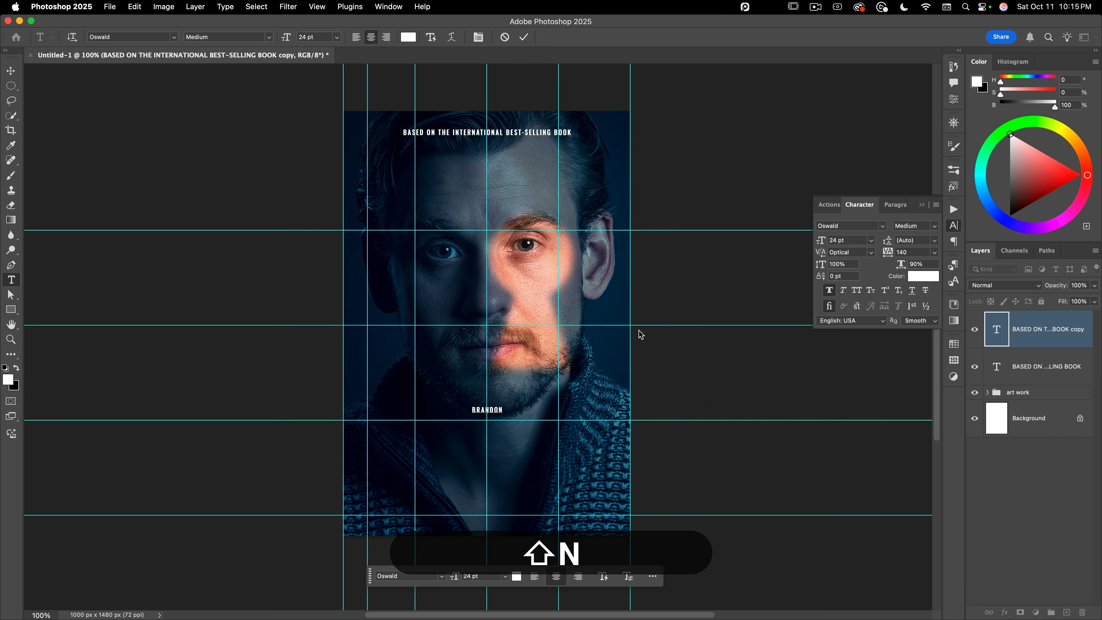
{"action": "key", "text": "shift+Return"}
{"action": "type", "text": "SKLENAR"}
Set the two-line actor name to 34 pt with 33 pt leading and 0 tracking
{"action": "key", "text": "shift+super+a"}
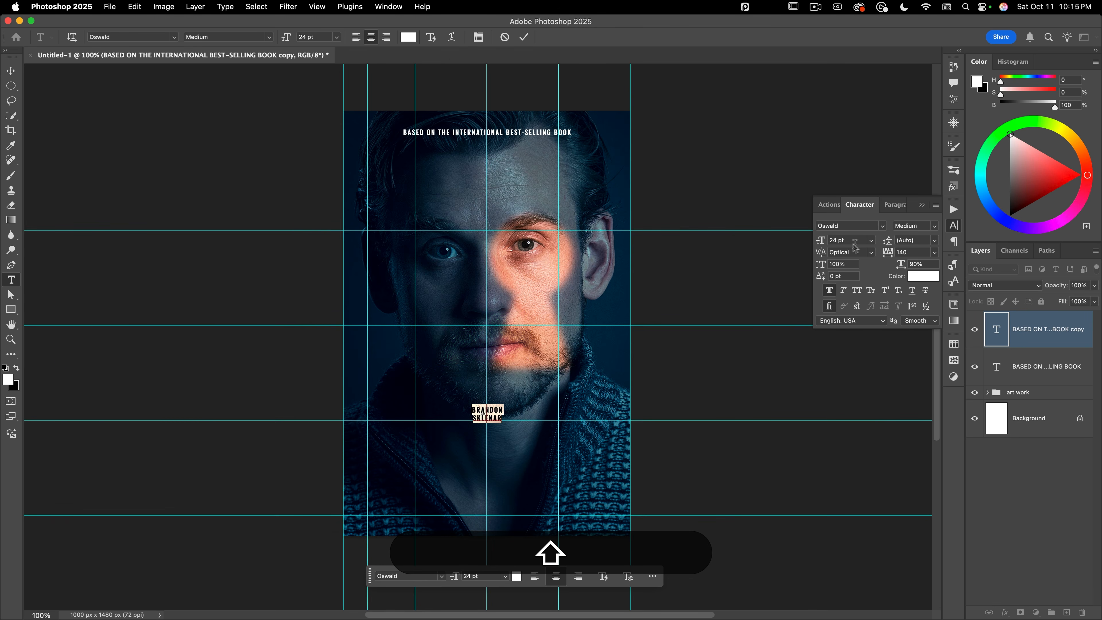
{"action": "left_click", "coordinate": [818, 239]}
{"action": "type", "text": "3"}
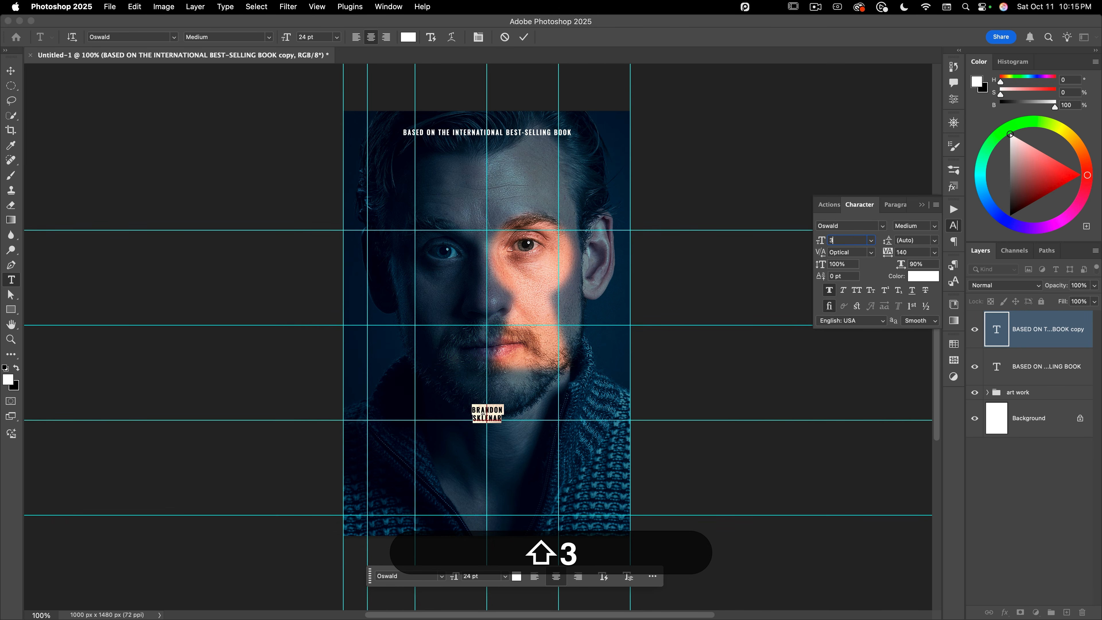
{"action": "type", "text": "4"}
{"action": "key", "text": "shift+Tab"}
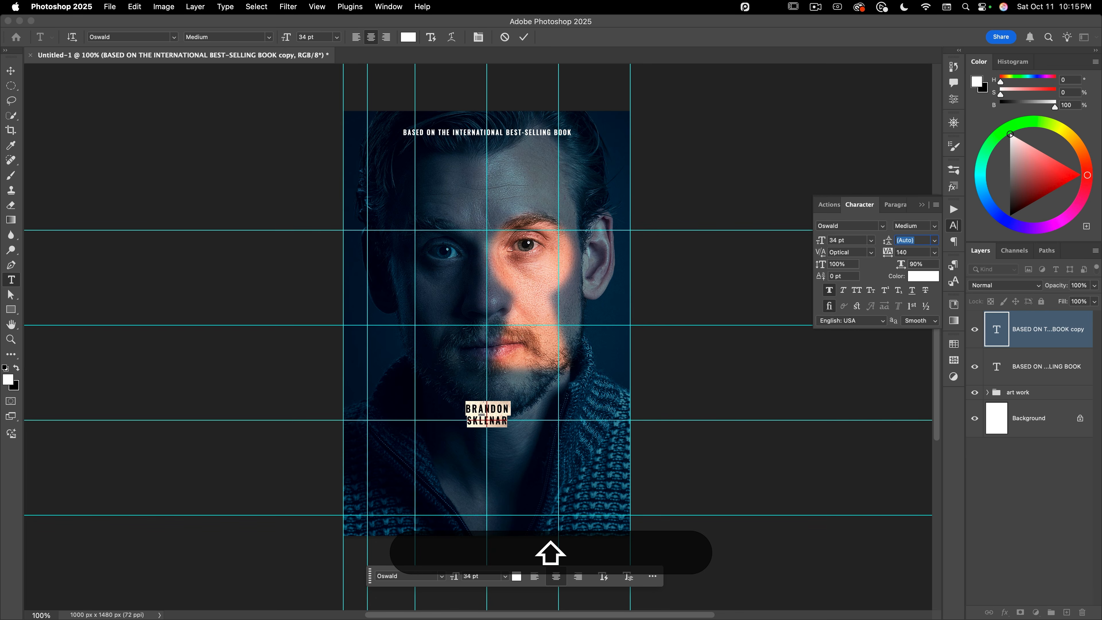
{"action": "type", "text": "33"}
{"action": "key", "text": "shift+Tab"}
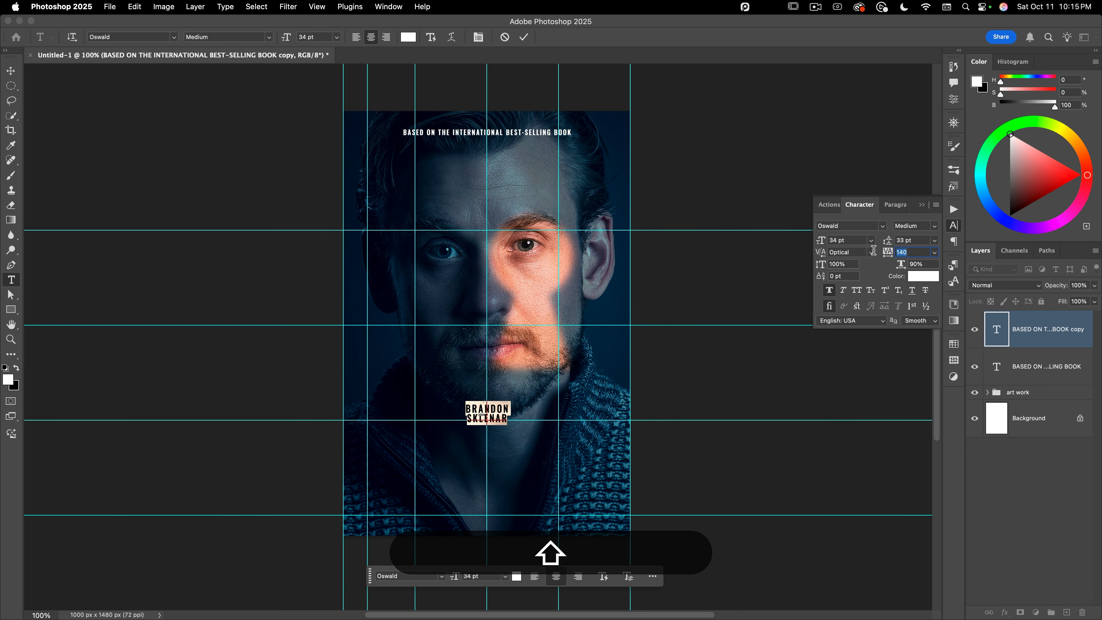
{"action": "type", "text": "0"}
{"action": "key", "text": "Return"}
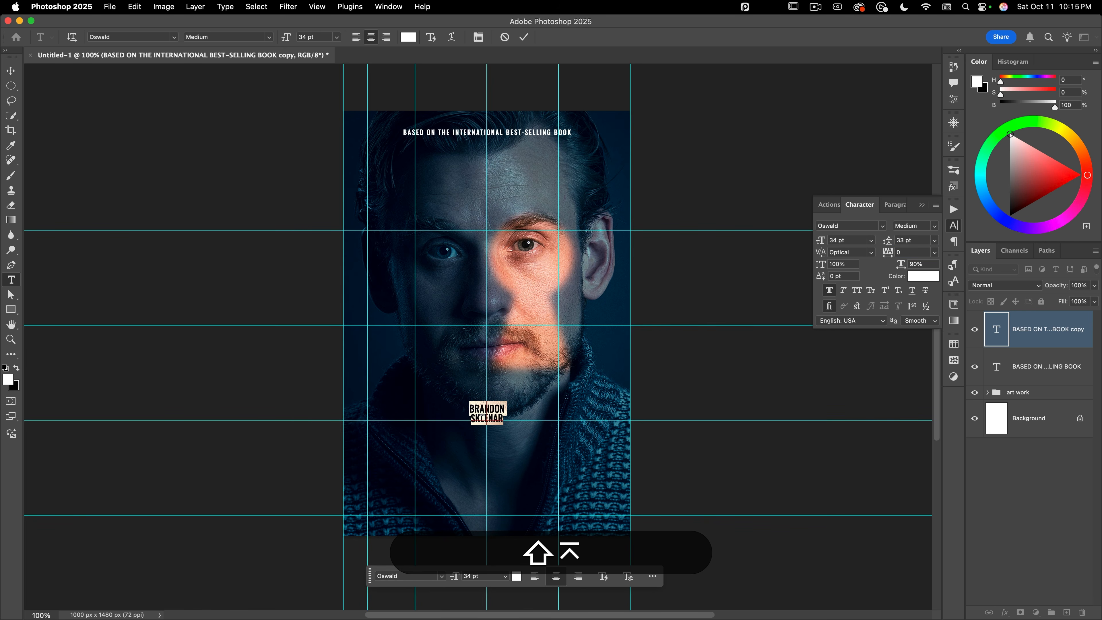
{"action": "left_click", "coordinate": [528, 36]}
Duplicate the actor name directly below itself and replace the copy's text with "THE"
{"action": "key", "text": "v"}
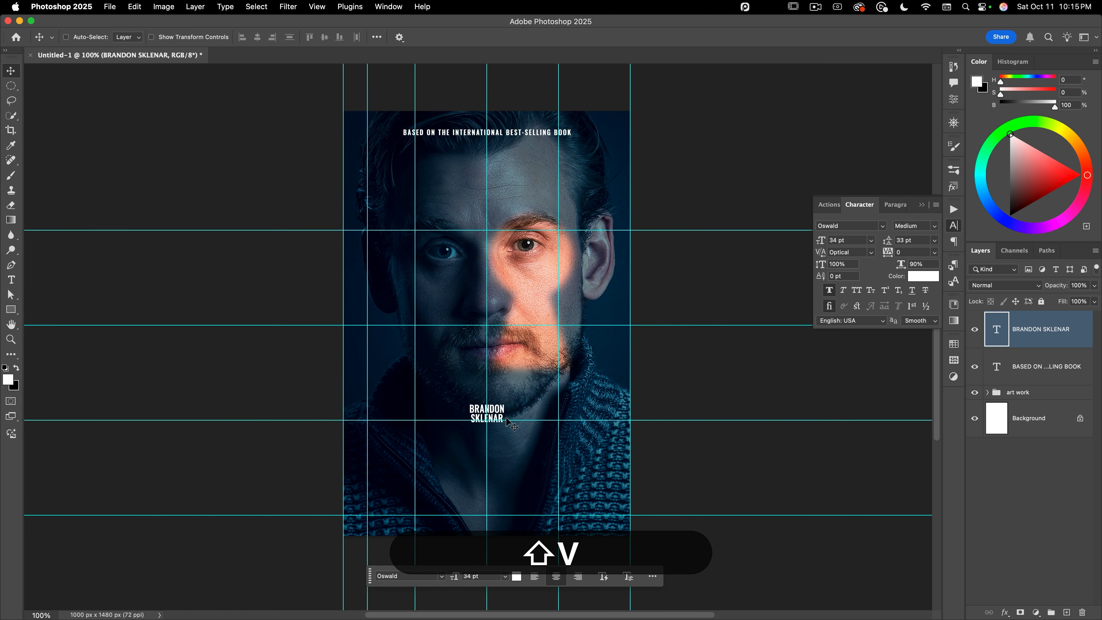
{"action": "left_click_drag", "start_coordinate": [506, 419], "coordinate": [511, 304]}
{"action": "key", "text": "space"}
{"action": "key", "text": "t"}
{"action": "left_click", "coordinate": [481, 306]}
{"action": "key", "text": "super+a"}
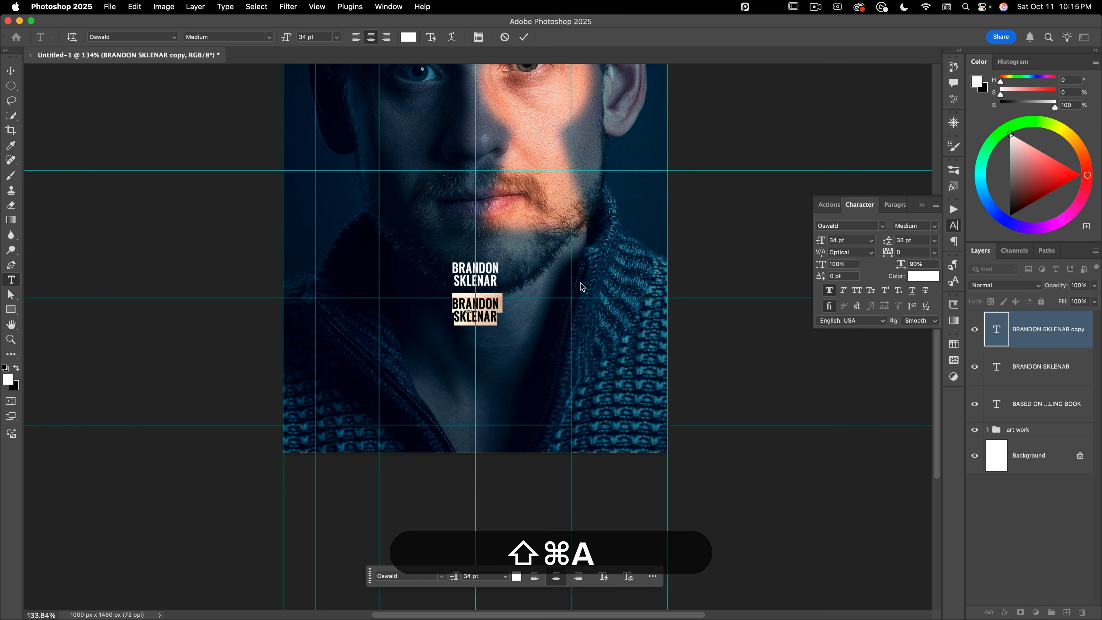
{"action": "type", "text": "he"}
{"action": "key", "text": "super+a"}
{"action": "type", "text": "THE"}
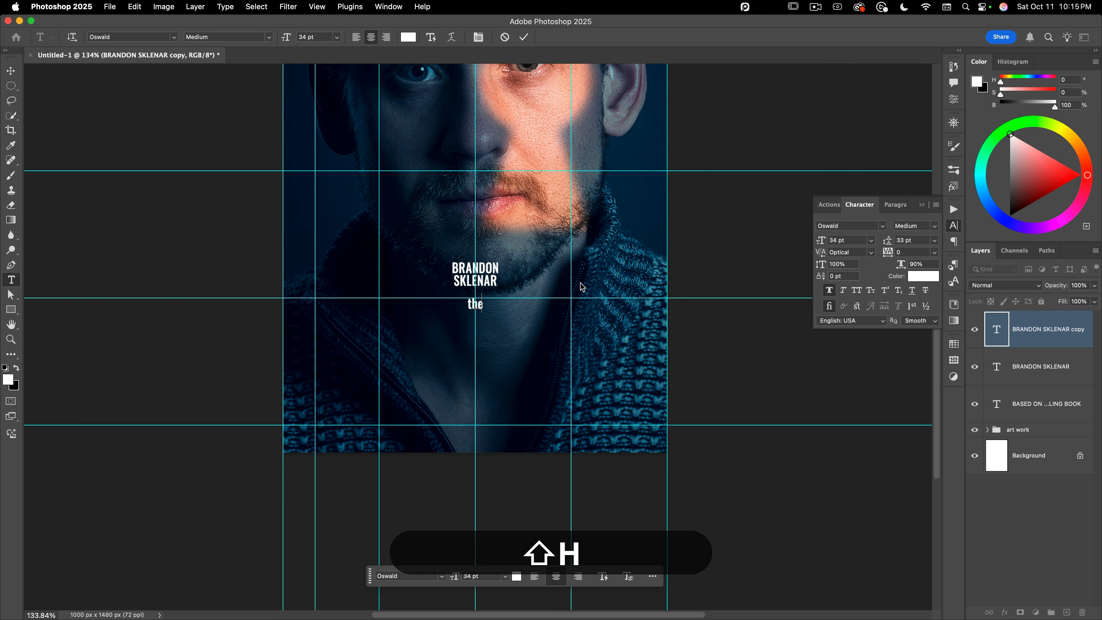
{"action": "key", "text": "shift"}
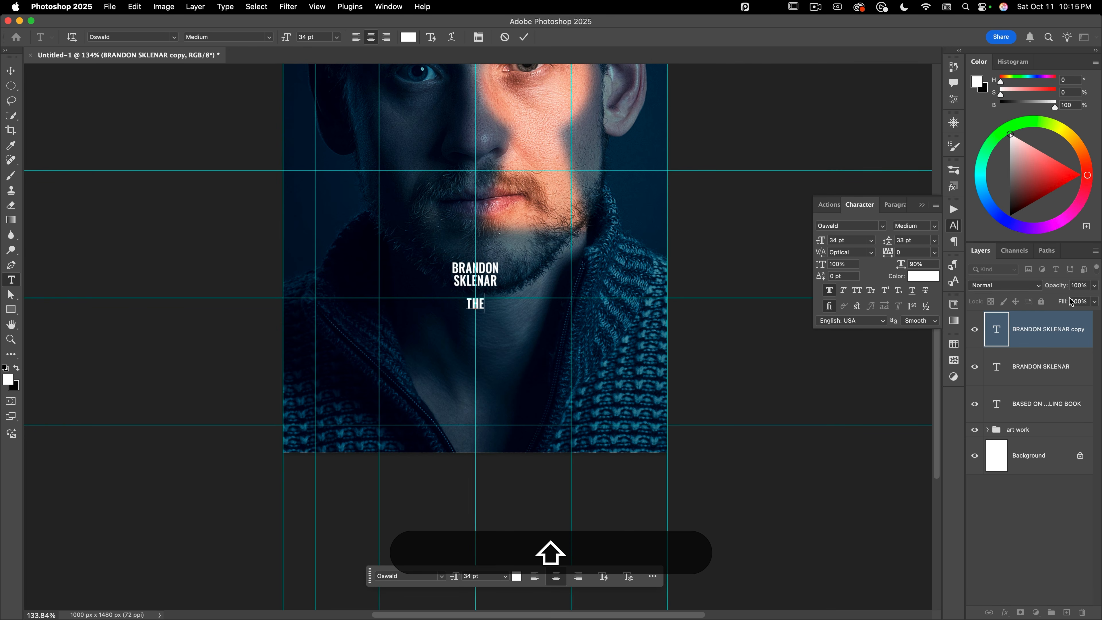
Change the text colour of "THE" to yellow EFD624
{"action": "key", "text": "shift+super+a"}
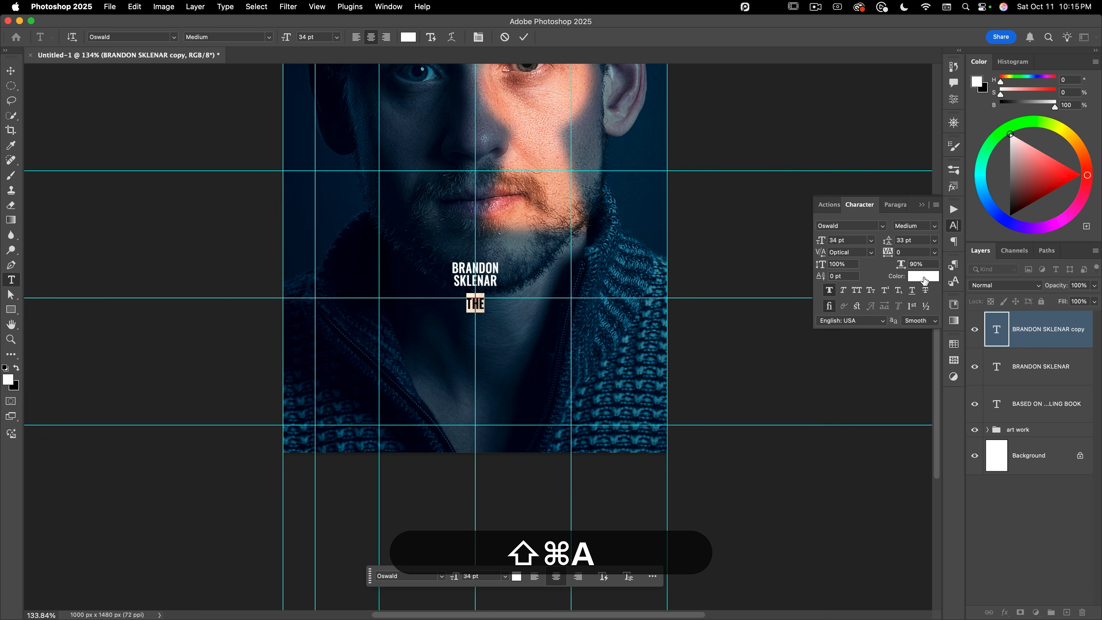
{"action": "left_click", "coordinate": [923, 276]}
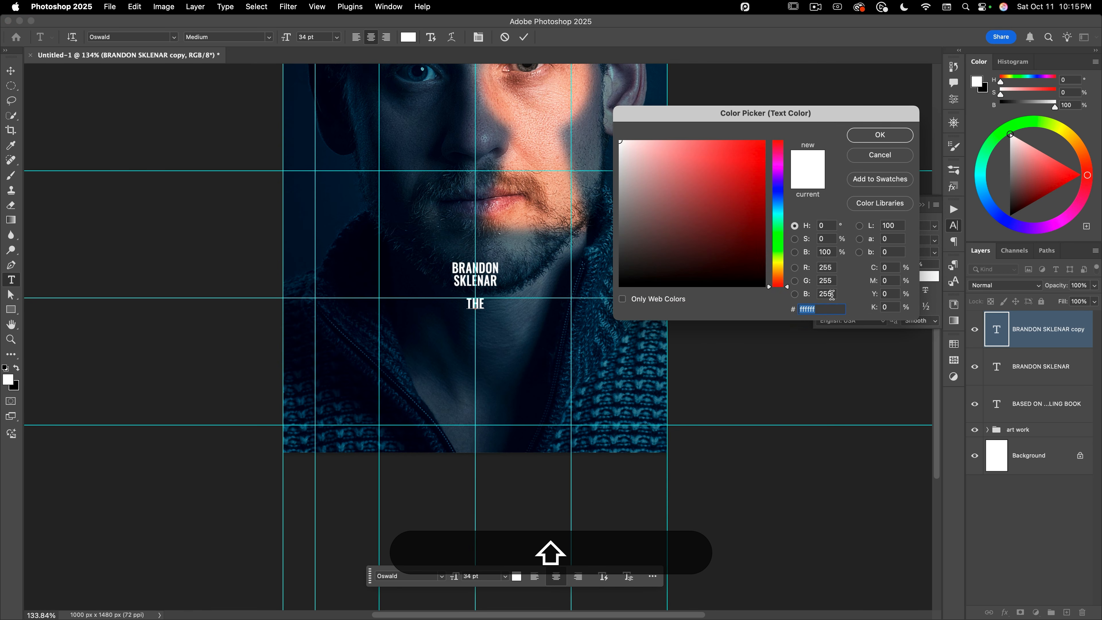
{"action": "type", "text": "EFD"}
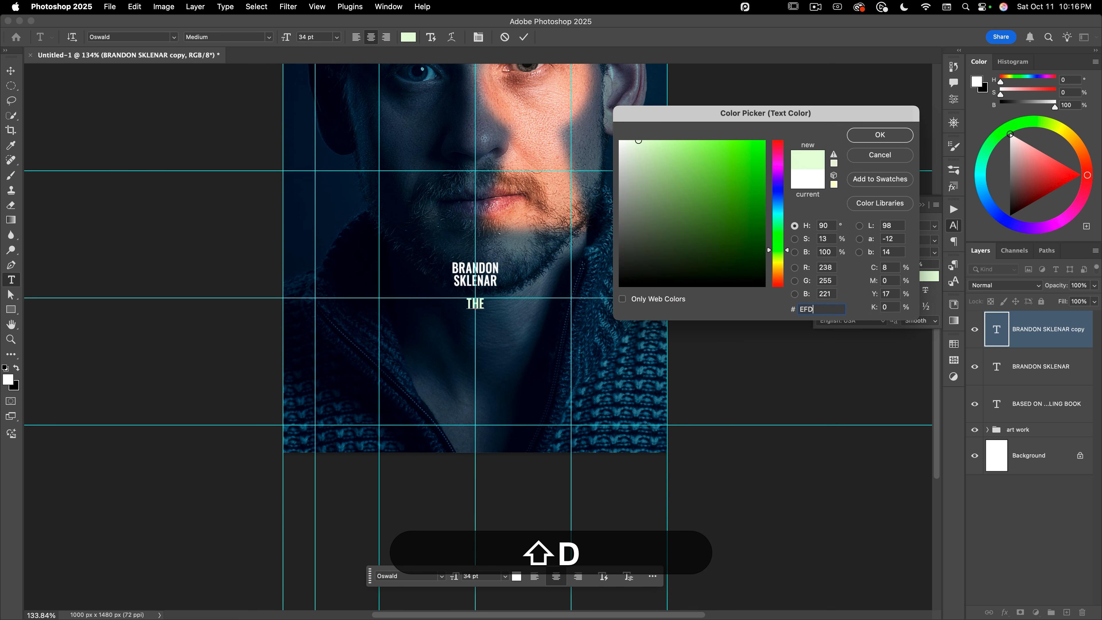
{"action": "type", "text": "624"}
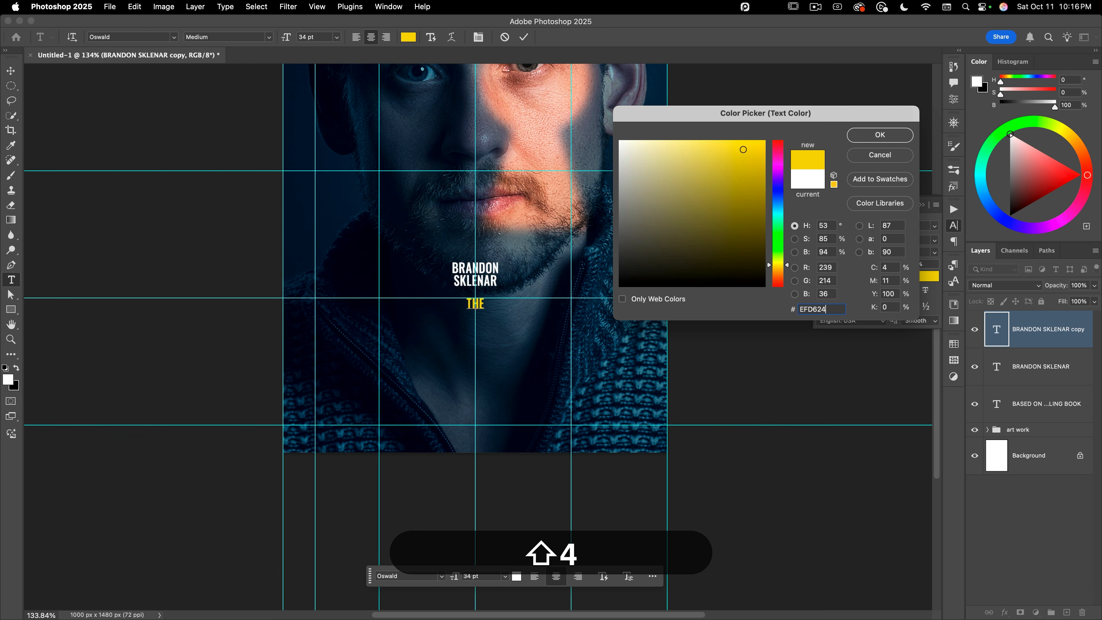
{"action": "left_click", "coordinate": [878, 138]}
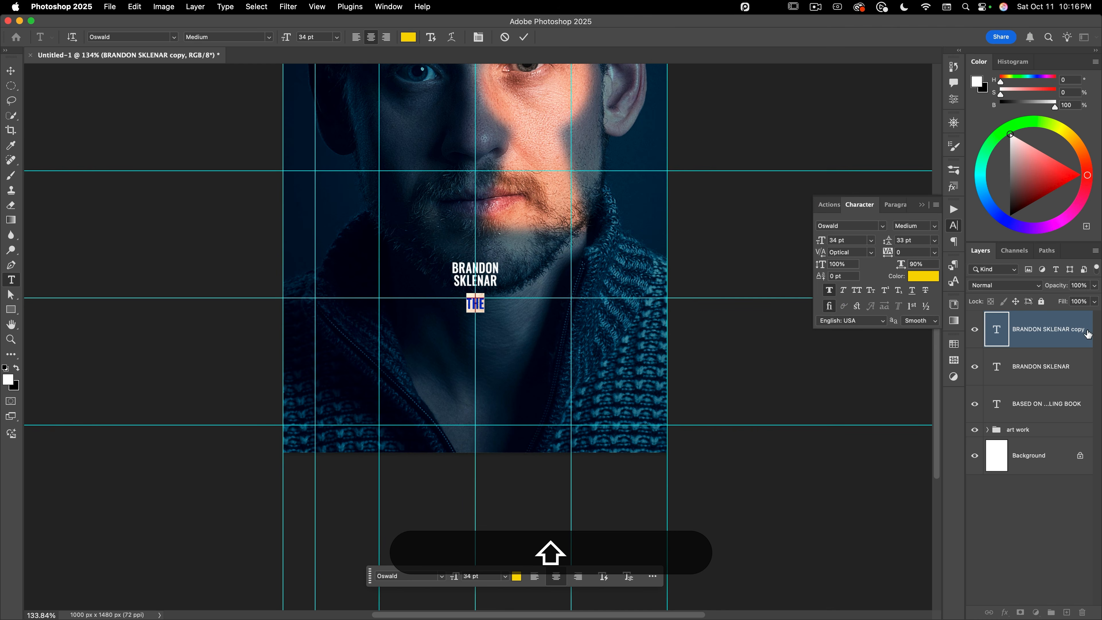
Set "THE" to 96 pt and move it down so it sits just below the actor name
{"action": "left_click", "coordinate": [840, 241]}
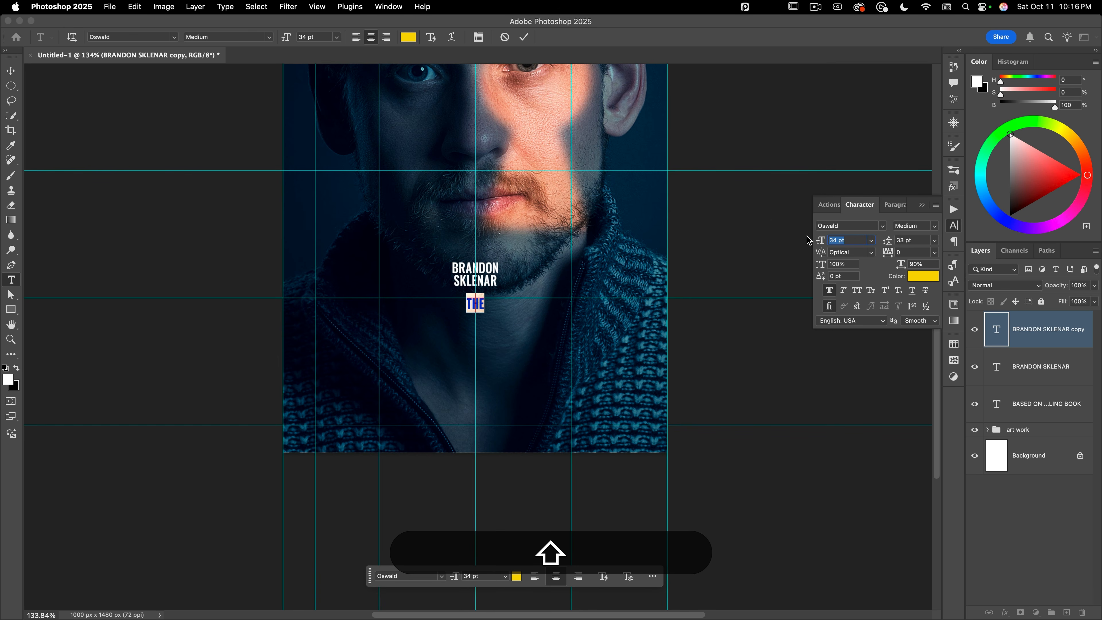
{"action": "type", "text": "96"}
{"action": "key", "text": "shift+Tab"}
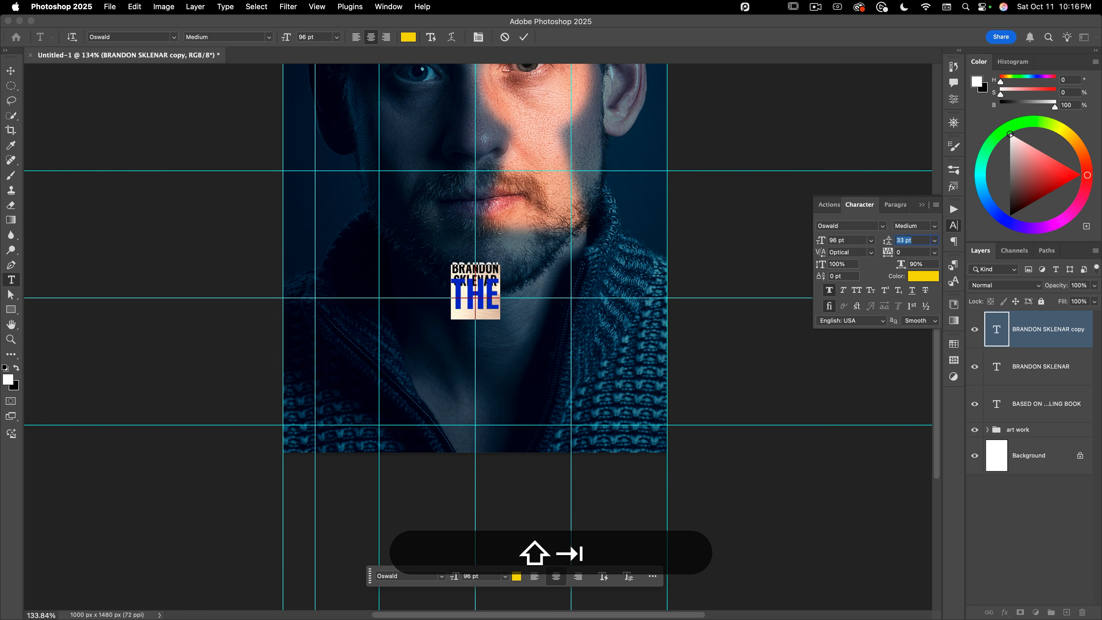
{"action": "key", "text": "shift+KP_Enter"}
{"action": "key", "text": "shift+v"}
{"action": "left_click_drag", "start_coordinate": [526, 338], "coordinate": [511, 354]}
{"action": "key", "text": "shift+Down"}
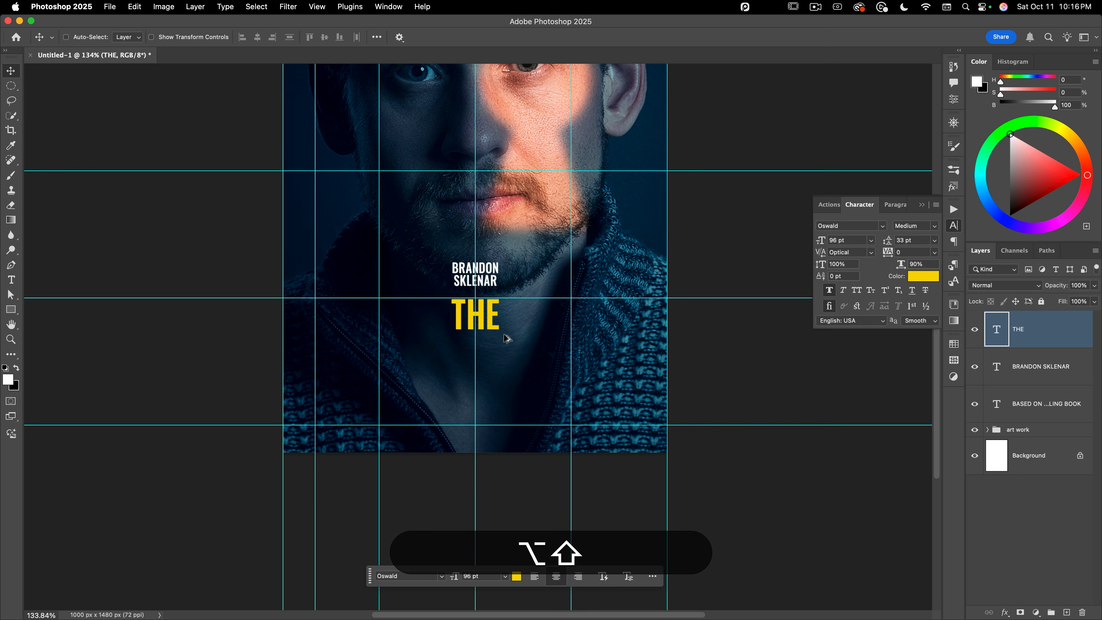
Duplicate "THE" directly below itself and replace the copy's text with "HOUSEMAID"
{"action": "left_click_drag", "start_coordinate": [506, 340], "coordinate": [508, 380]}
{"action": "key", "text": "alt+shift+t"}
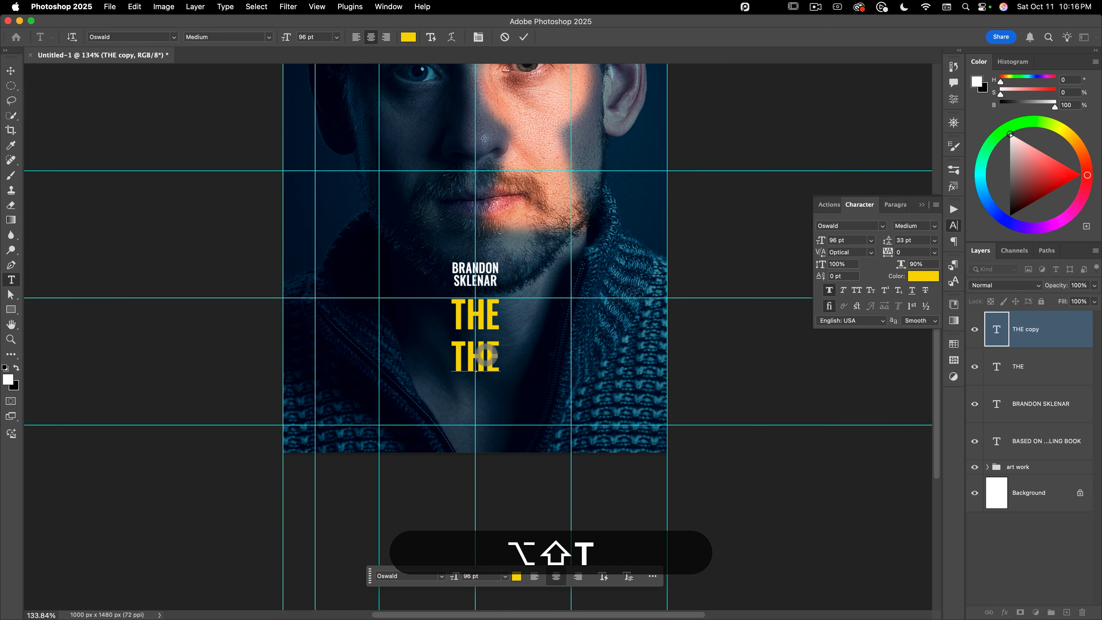
{"action": "key", "text": "shift+super+a"}
{"action": "type", "text": "HOUSEMAID"}
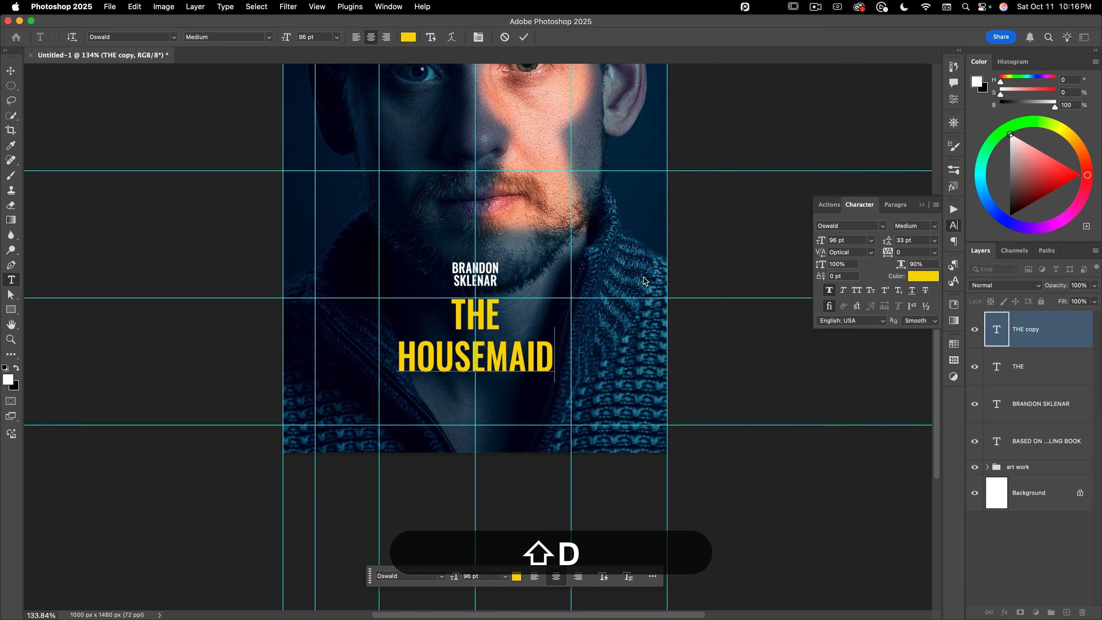
Set the font size of "HOUSEMAID" to 161 pt
{"action": "key", "text": "shift+super+a"}
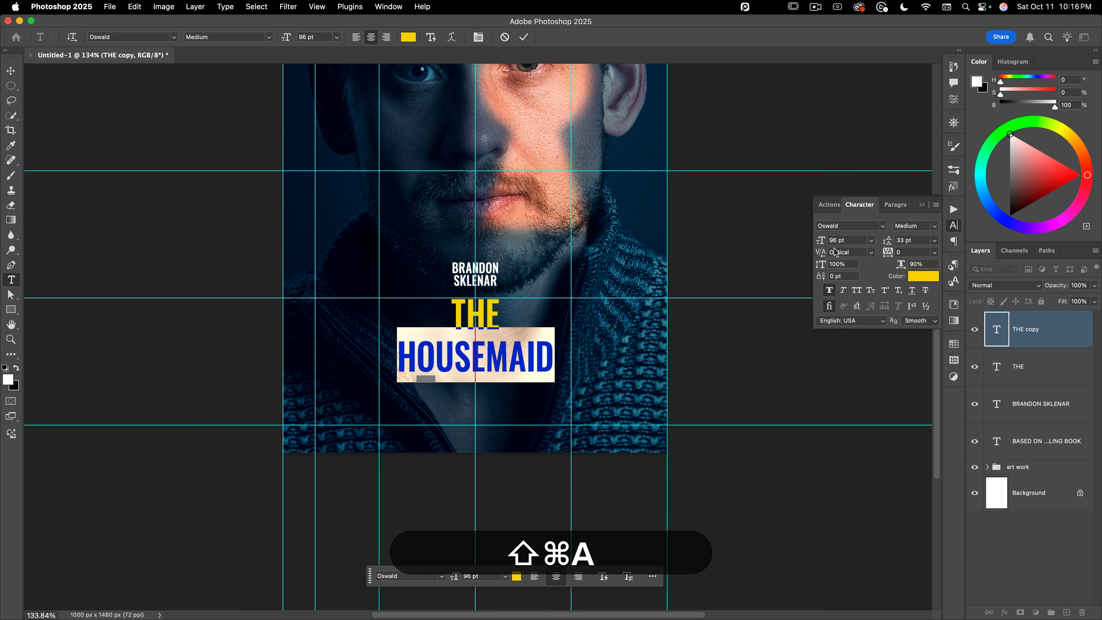
{"action": "left_click", "coordinate": [850, 240]}
{"action": "type", "text": "1"}
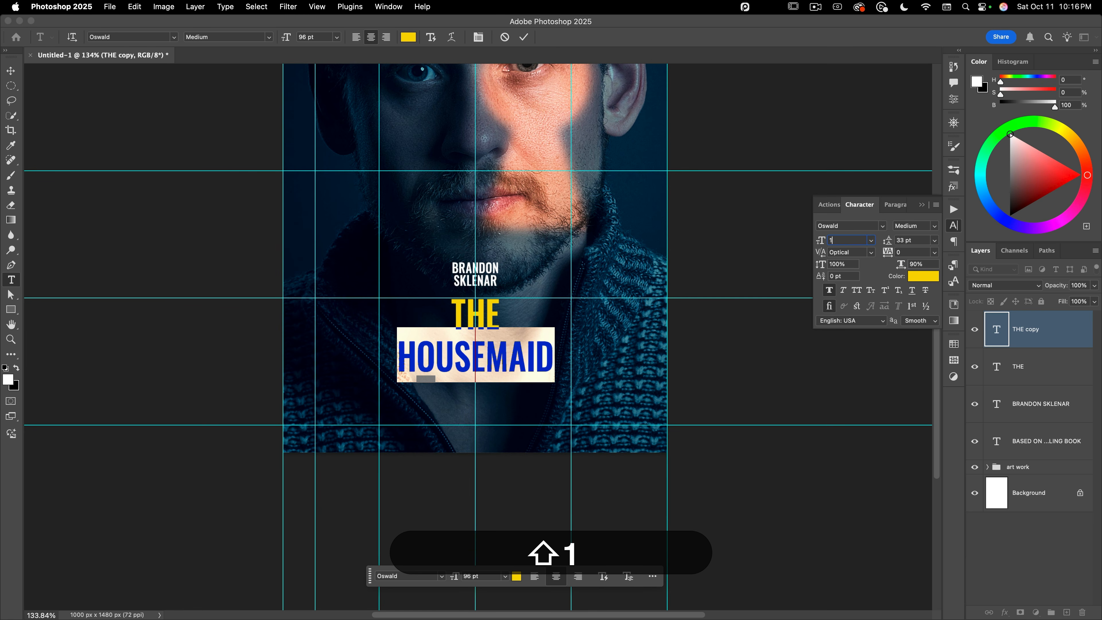
{"action": "type", "text": "61"}
{"action": "key", "text": "Return"}
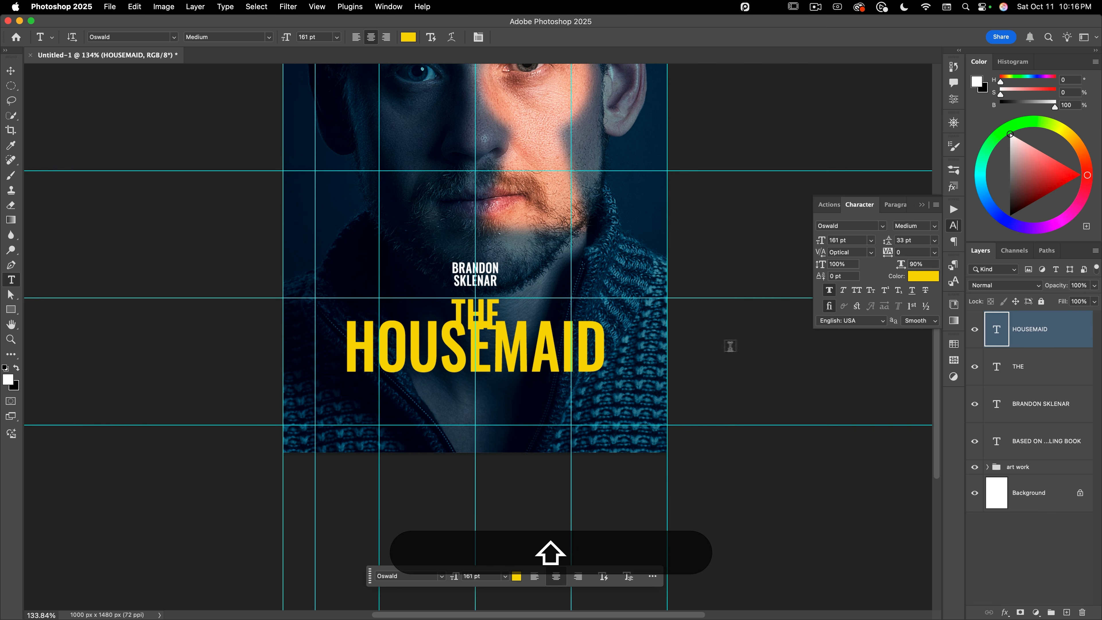
Set the tracking of "HOUSEMAID" to -20 and move it down to sit just beneath "THE"
{"action": "left_click", "coordinate": [896, 250]}
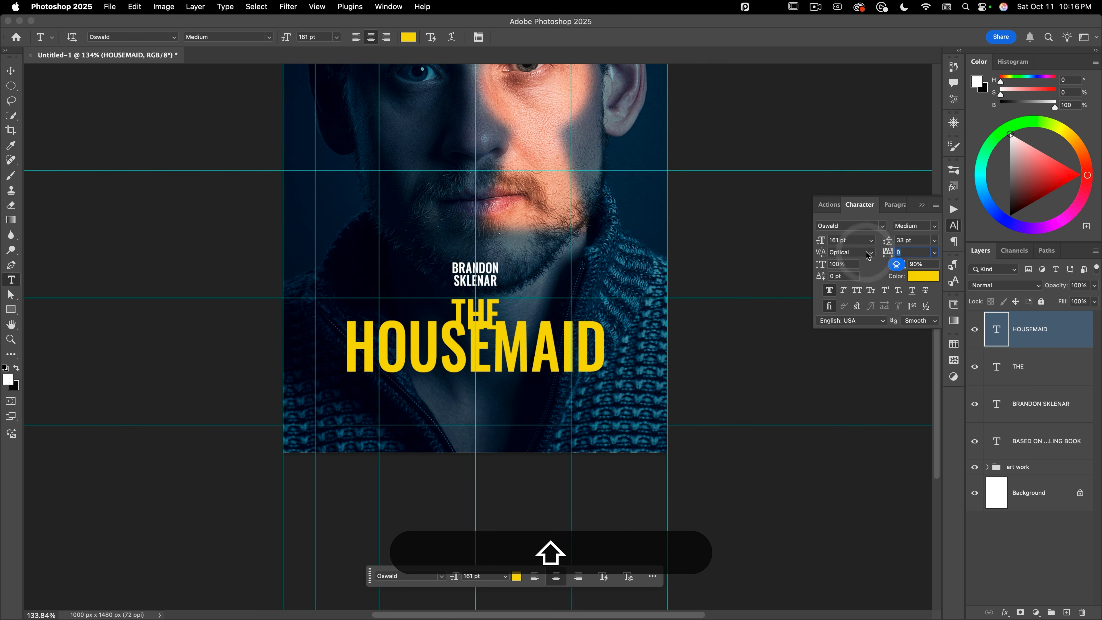
{"action": "type", "text": "-20"}
{"action": "key", "text": "Return"}
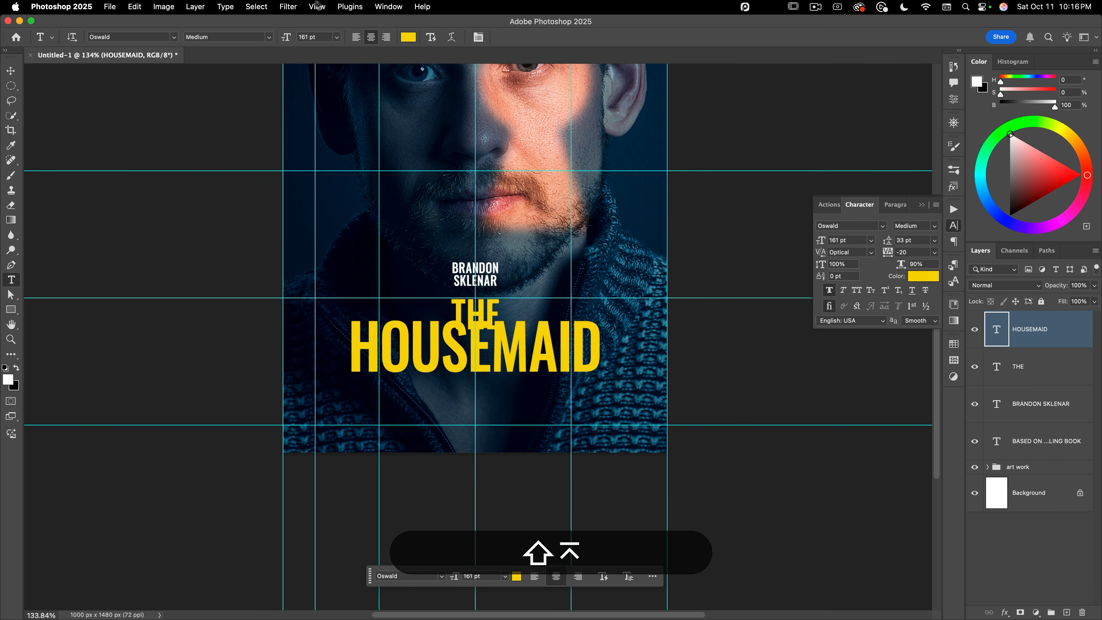
{"action": "left_click", "coordinate": [12, 71]}
{"action": "left_click_drag", "start_coordinate": [487, 361], "coordinate": [518, 372]}
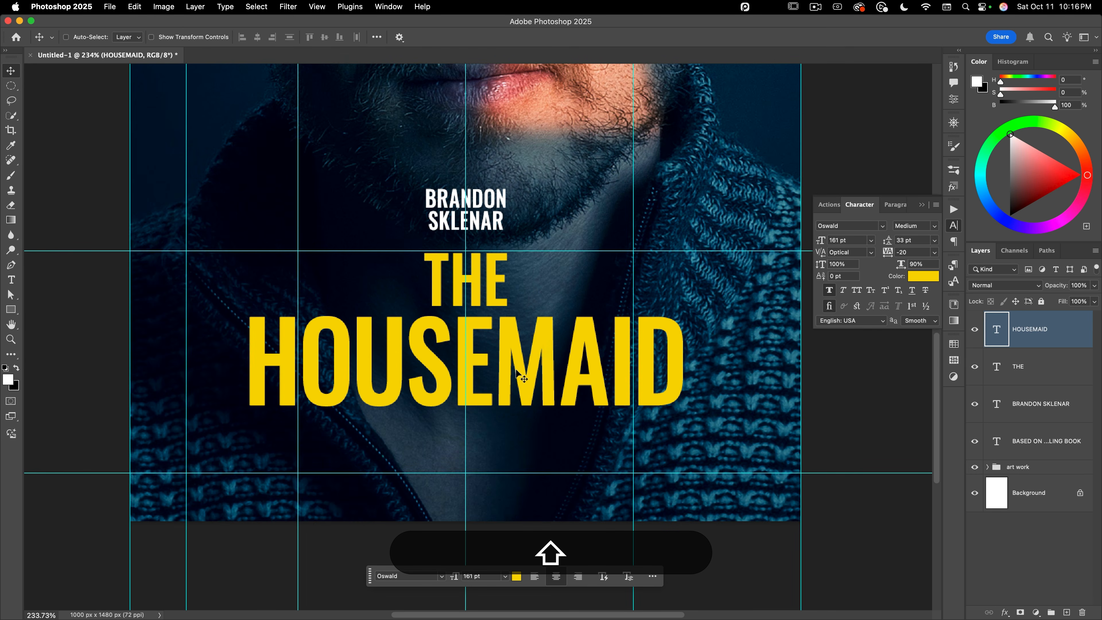
Duplicate the two-line actor name below "HOUSEMAID" and set the copy to 18 pt with 240 tracking
{"action": "left_click", "coordinate": [488, 213], "text": "shift+super"}
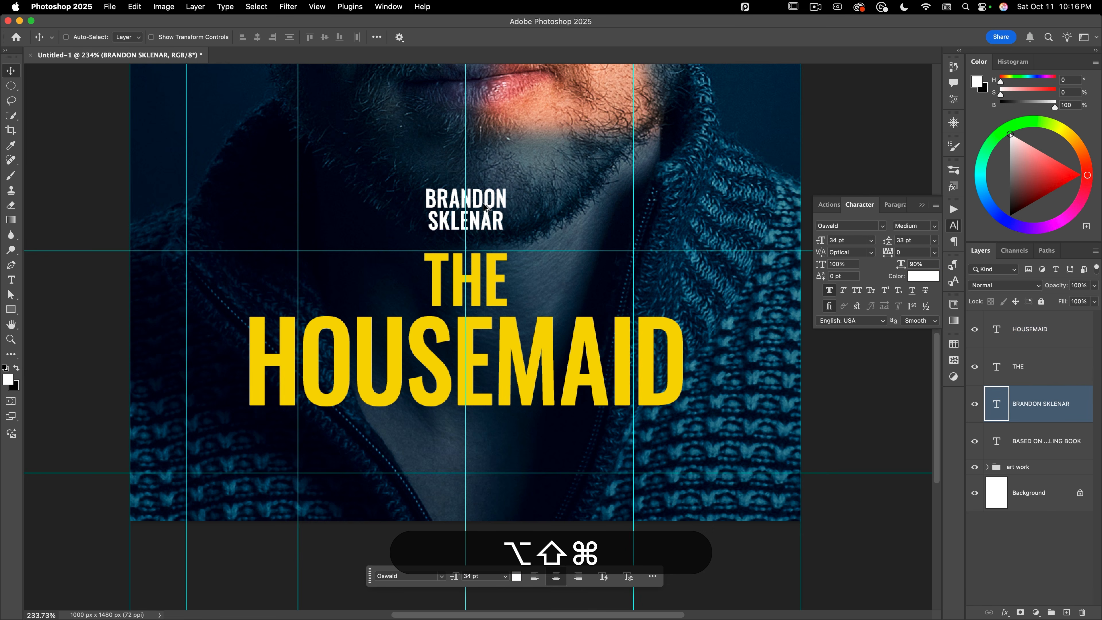
{"action": "left_click_drag", "start_coordinate": [499, 207], "coordinate": [488, 435]}
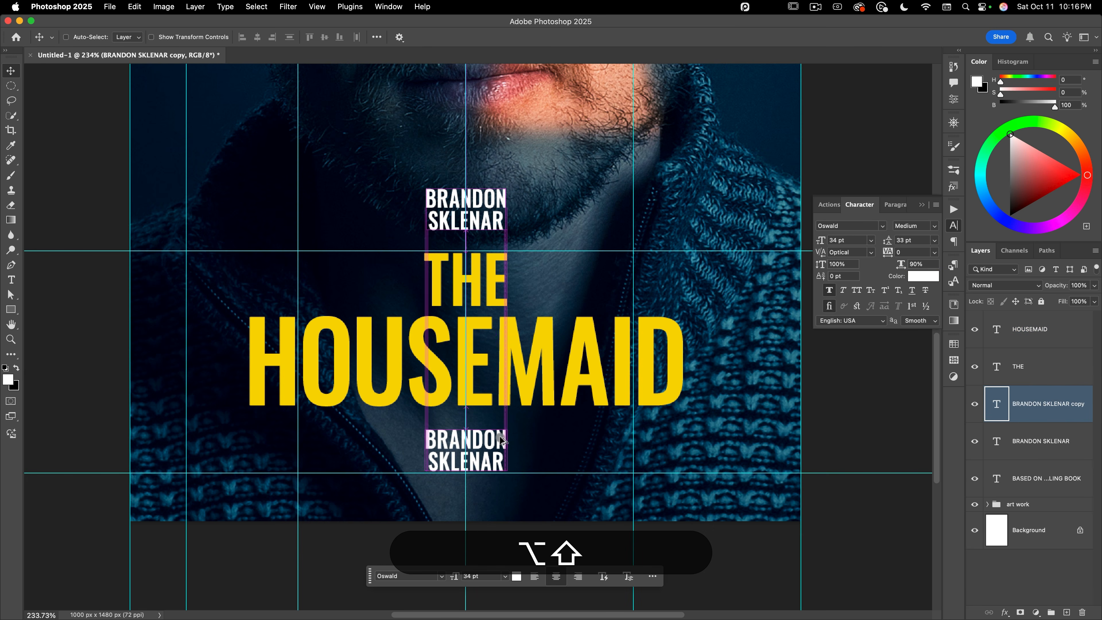
{"action": "key", "text": "shift+t"}
{"action": "left_click", "coordinate": [488, 434]}
{"action": "key", "text": "shift+super+a"}
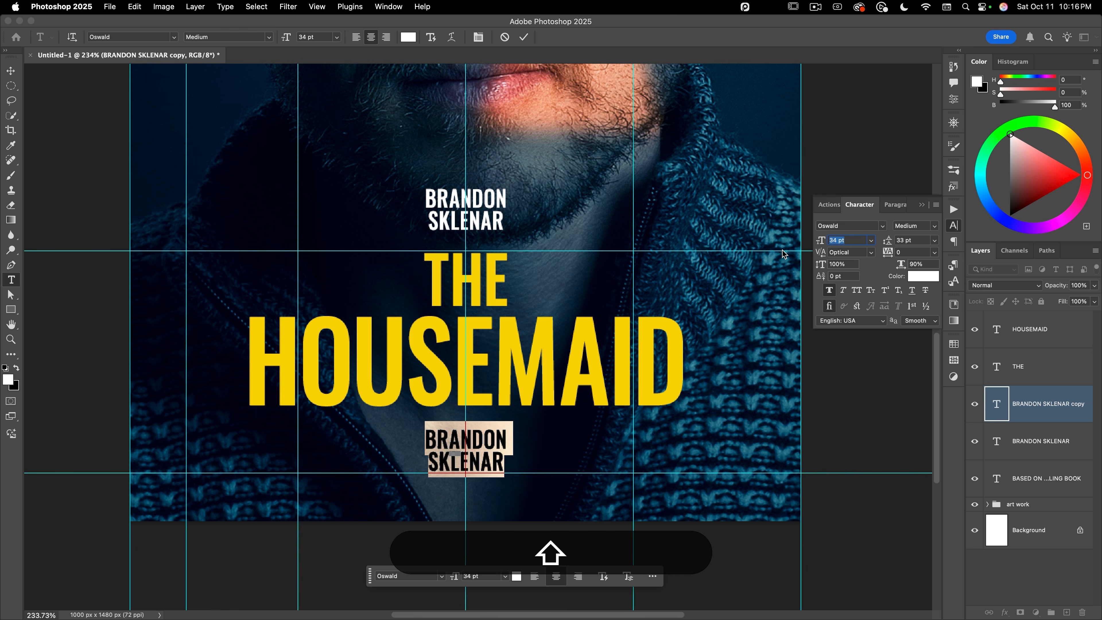
{"action": "type", "text": "1"}
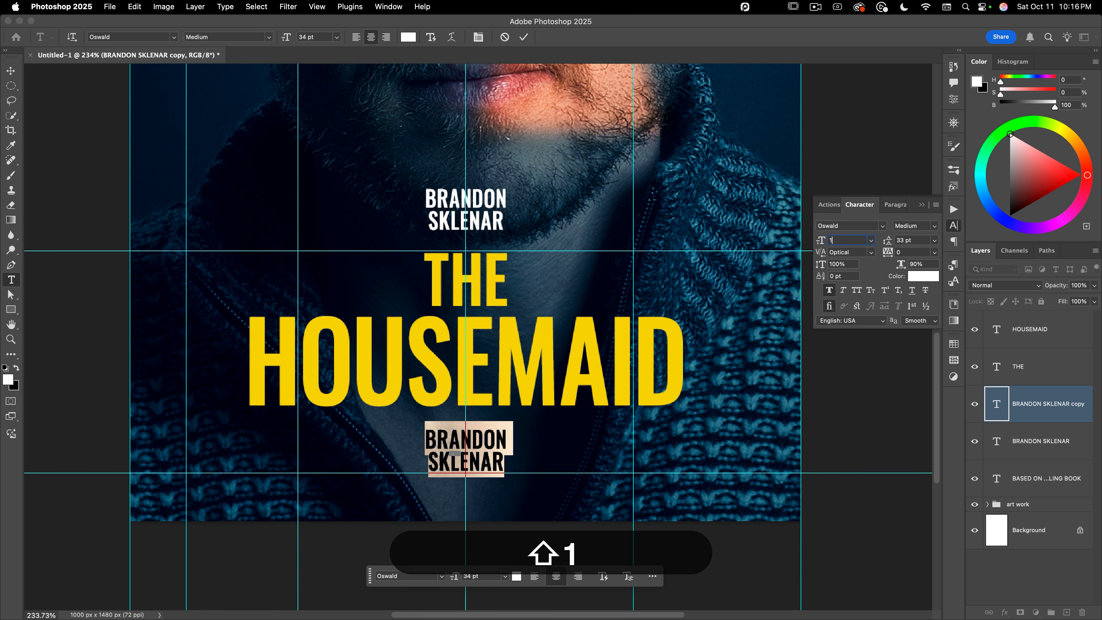
{"action": "type", "text": "8"}
{"action": "key", "text": "Tab"}
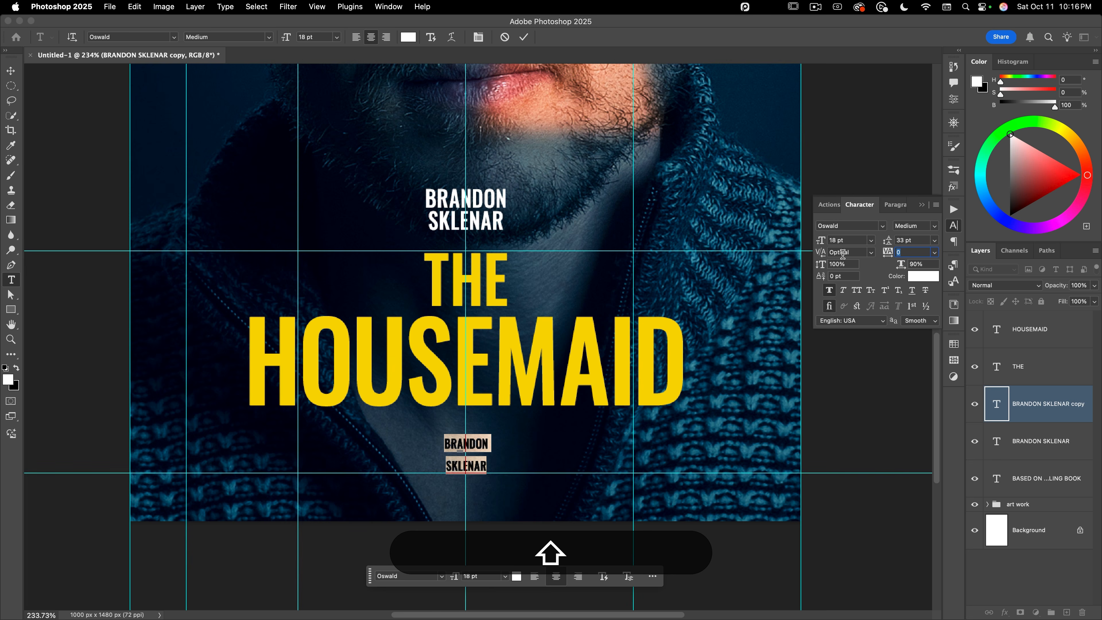
{"action": "type", "text": "240"}
{"action": "key", "text": "Return"}
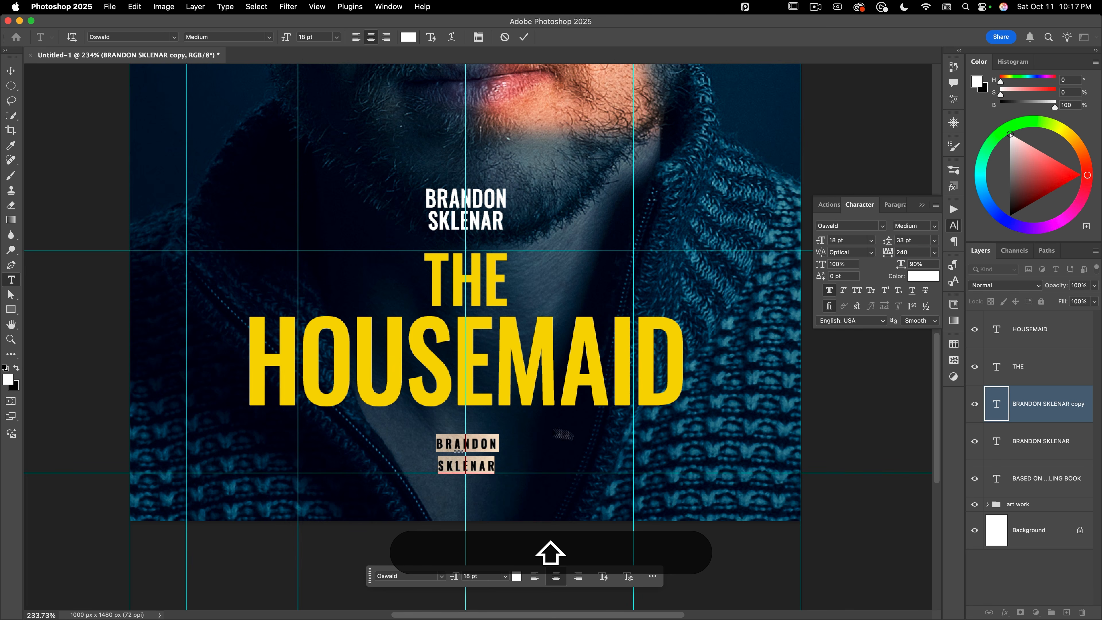
Replace the small duplicated name's text with "SOME DOORS SHOULD NEVER BE OPENED" on one line
{"action": "key", "text": "super+shift+a"}
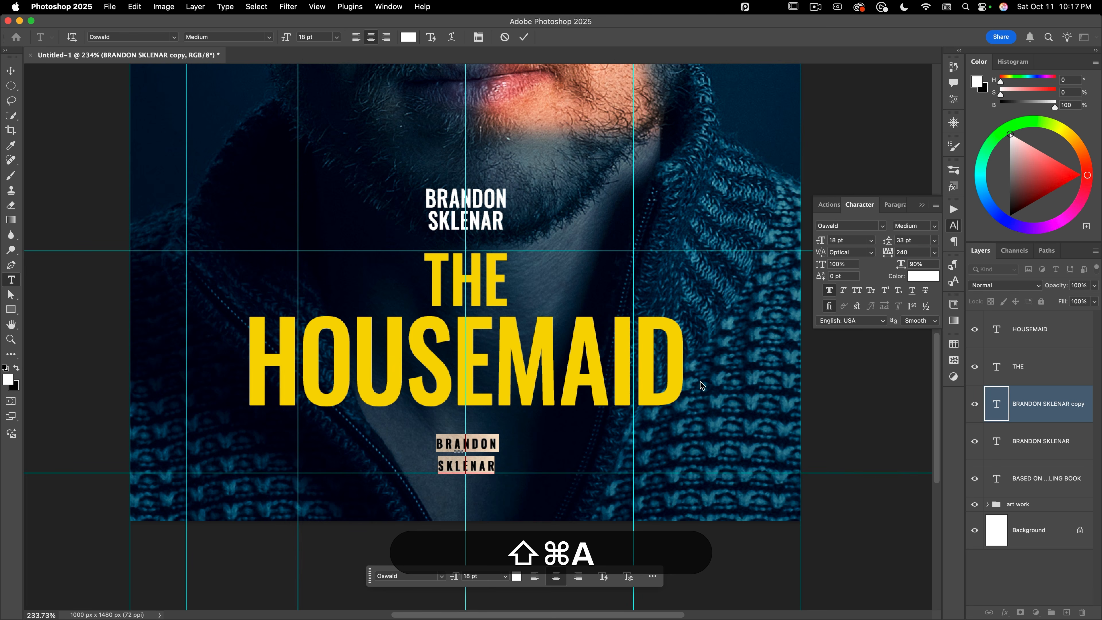
{"action": "type", "text": "some do"}
{"action": "key", "text": "super+a"}
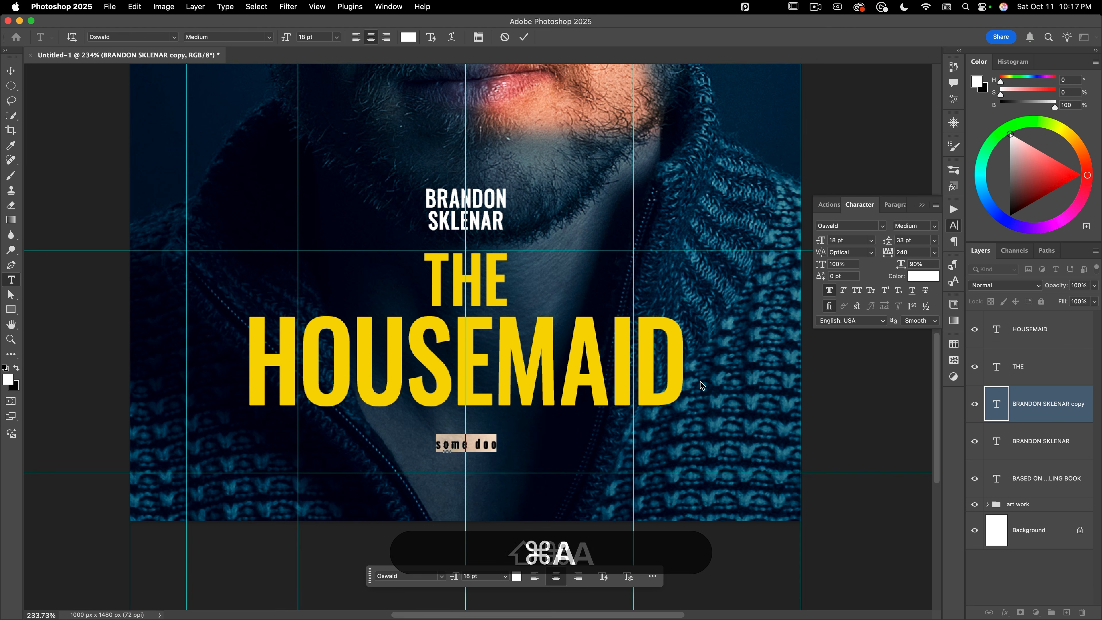
{"action": "type", "text": "SOME DOORS SHOU"}
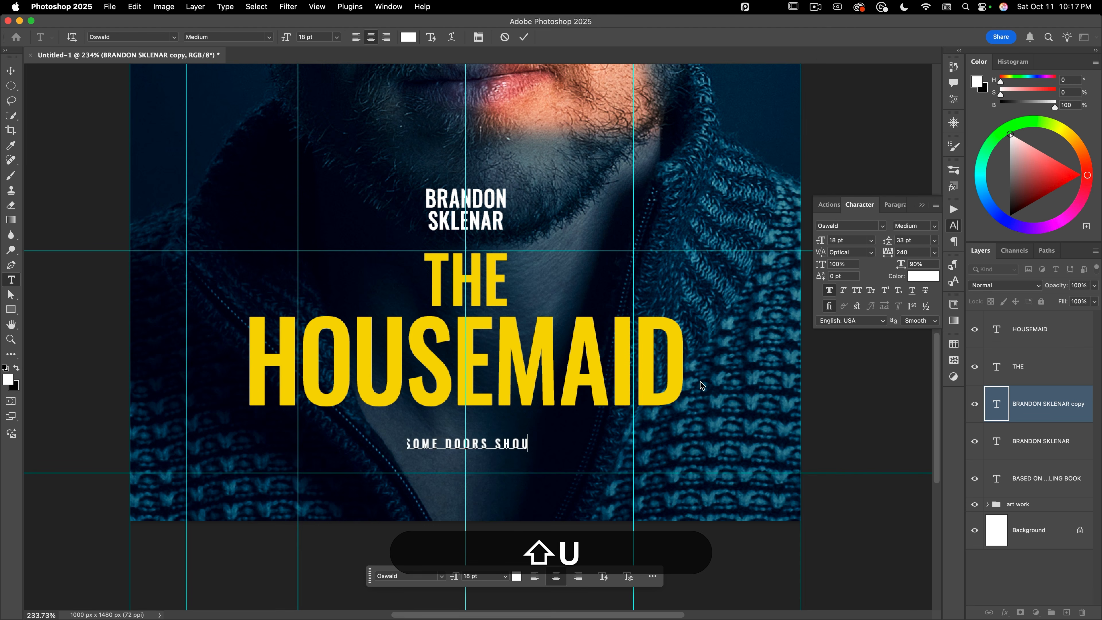
{"action": "type", "text": "LD NEVER BE O"}
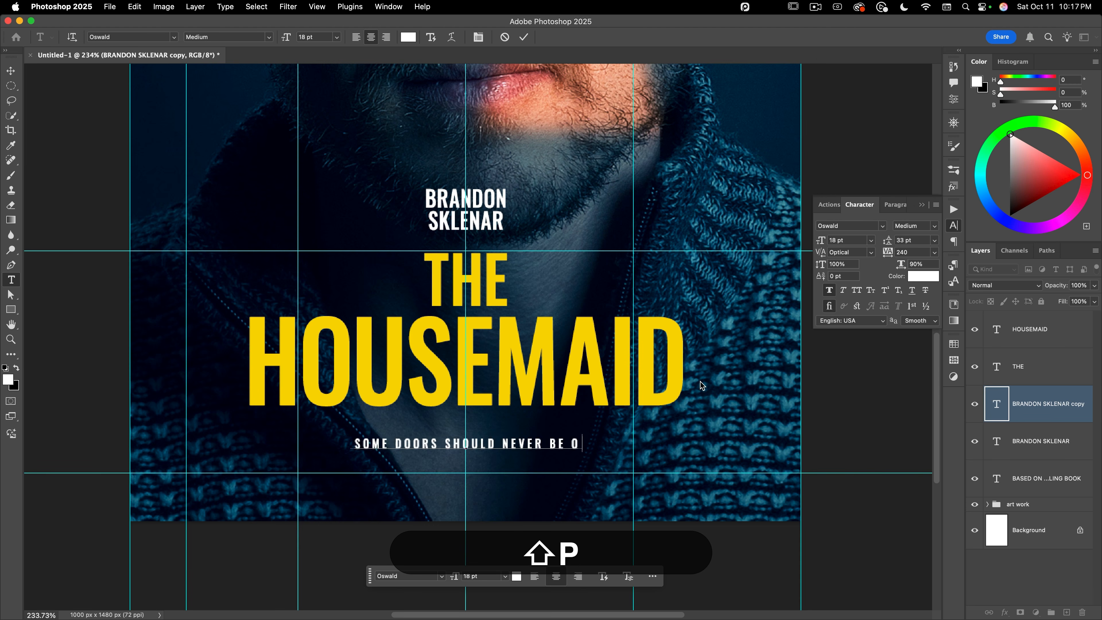
{"action": "type", "text": "PENED"}
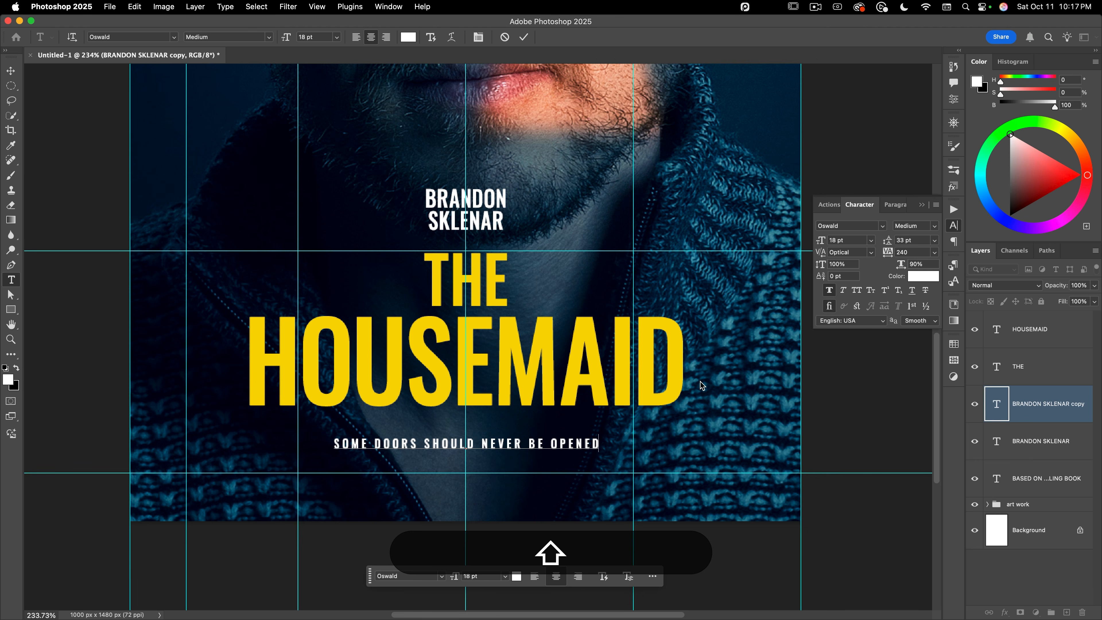
{"action": "key", "text": "shift+KP_Enter"}
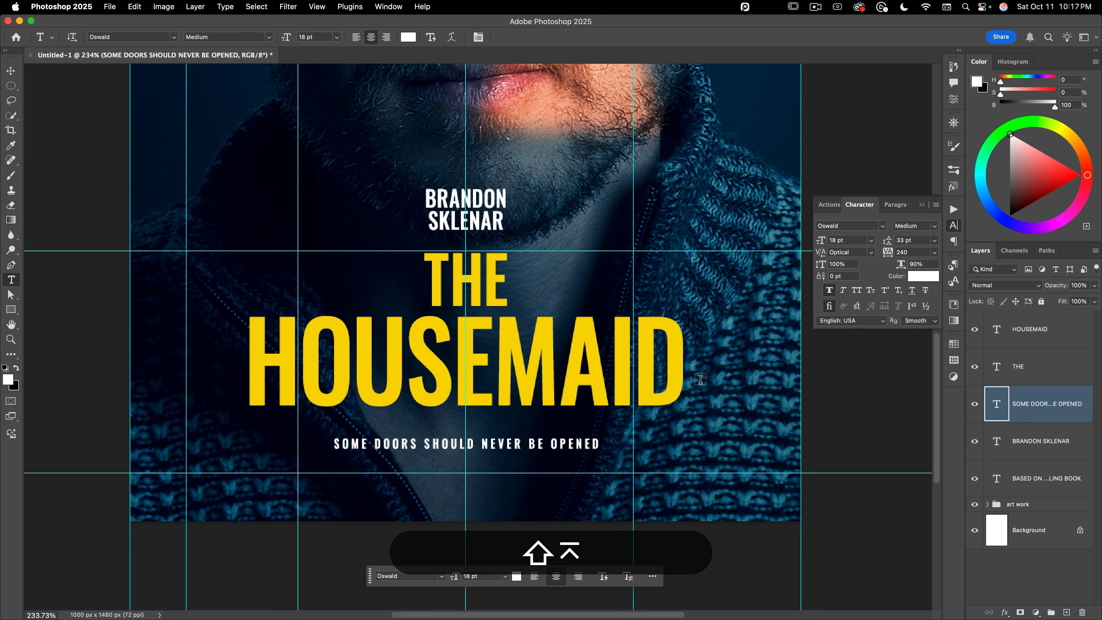
Nudge the "SOME DOORS SHOULD NEVER BE OPENED" line up slightly closer to the title
{"action": "key", "text": "shift+v"}
{"action": "key", "text": "shift+Up"}
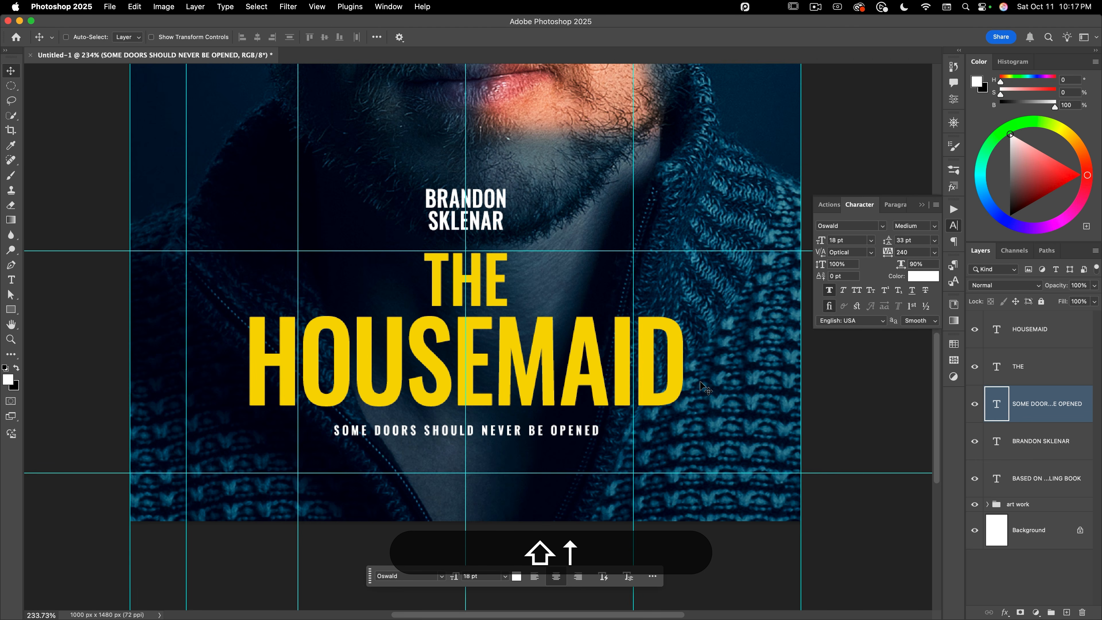
{"action": "key", "text": "Down"}
{"action": "key", "text": "Down"}
{"action": "key", "text": "Down"}
{"action": "key", "text": "Down"}
{"action": "key", "text": "Down"}
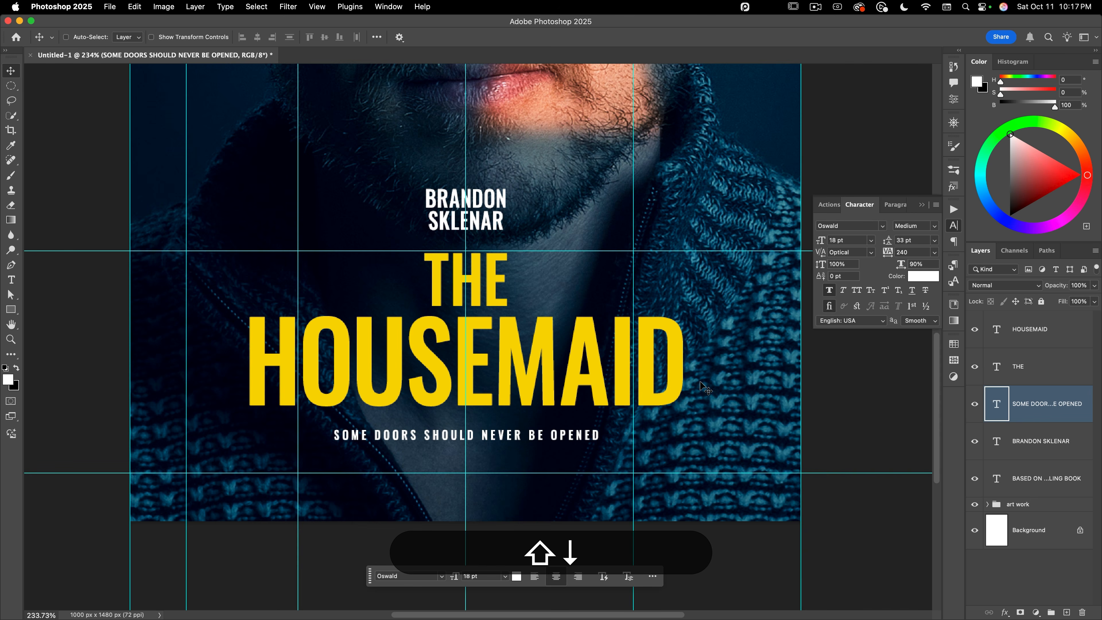
Duplicate the actor name below the "SOME DOORS" line and replace the copy's text with "IN CINEMAS BOXING DAY"
{"action": "left_click_drag", "start_coordinate": [479, 211], "coordinate": [478, 466]}
{"action": "key", "text": "alt+shift+t"}
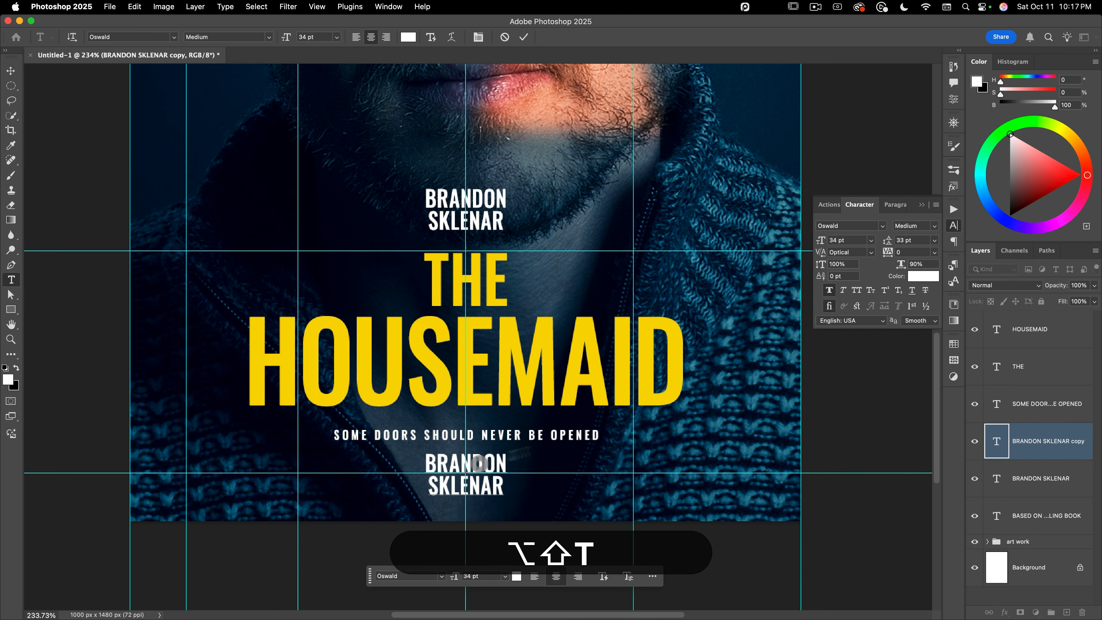
{"action": "key", "text": "shift+super+a"}
{"action": "key", "text": "shift+super+i"}
{"action": "type", "text": "IN CINEMAS"}
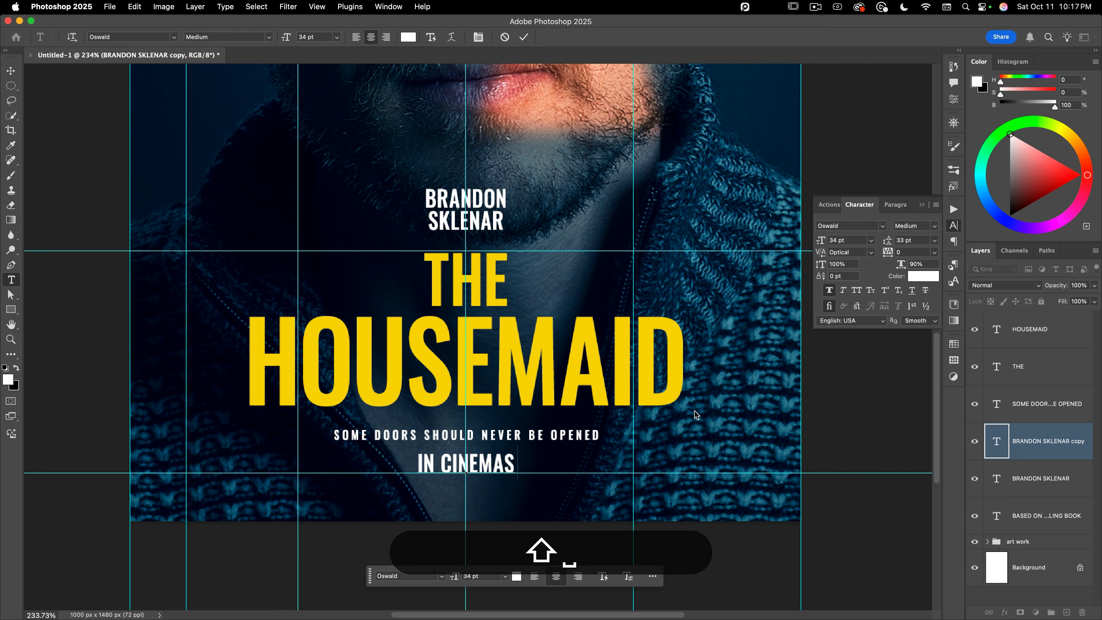
{"action": "type", "text": " BOXING DAY"}
Set the "IN CINEMAS BOXING DAY" line to 30 pt with 20 tracking
{"action": "key", "text": "shift+super+a"}
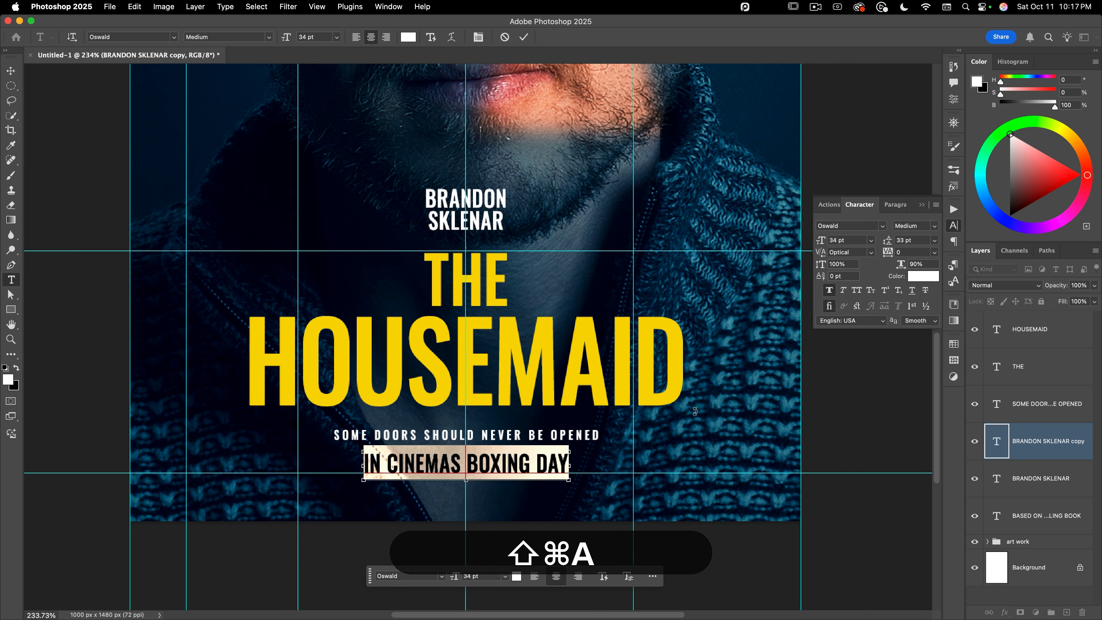
{"action": "key", "text": "shift+super+comma"}
{"action": "key", "text": "shift+super+comma"}
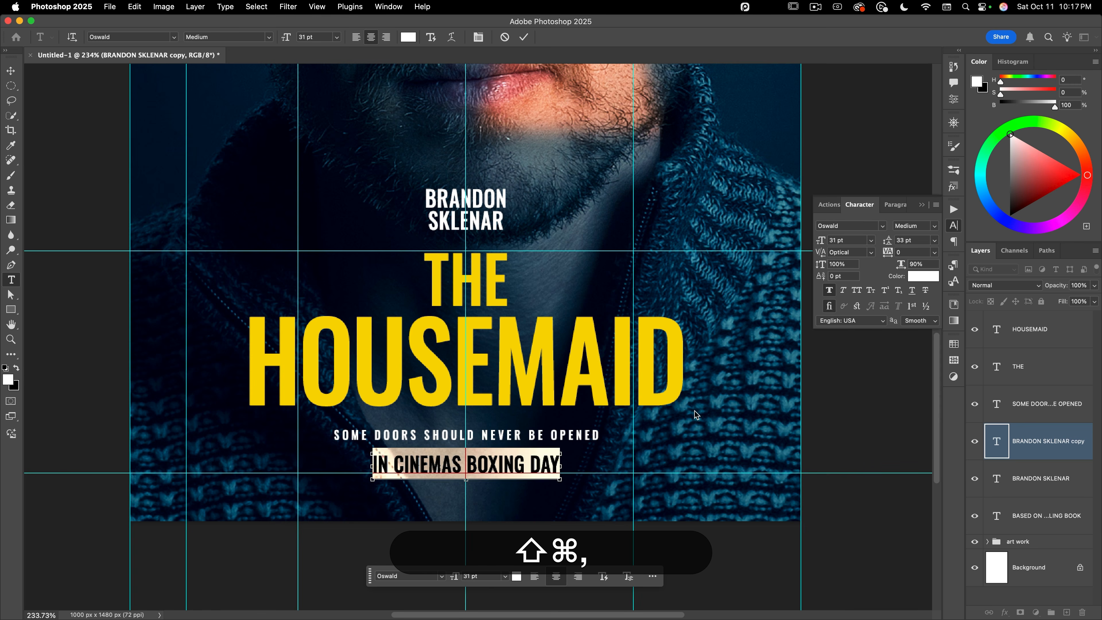
{"action": "key", "text": "alt+shift+super+Right"}
{"action": "key", "text": "shift+v"}
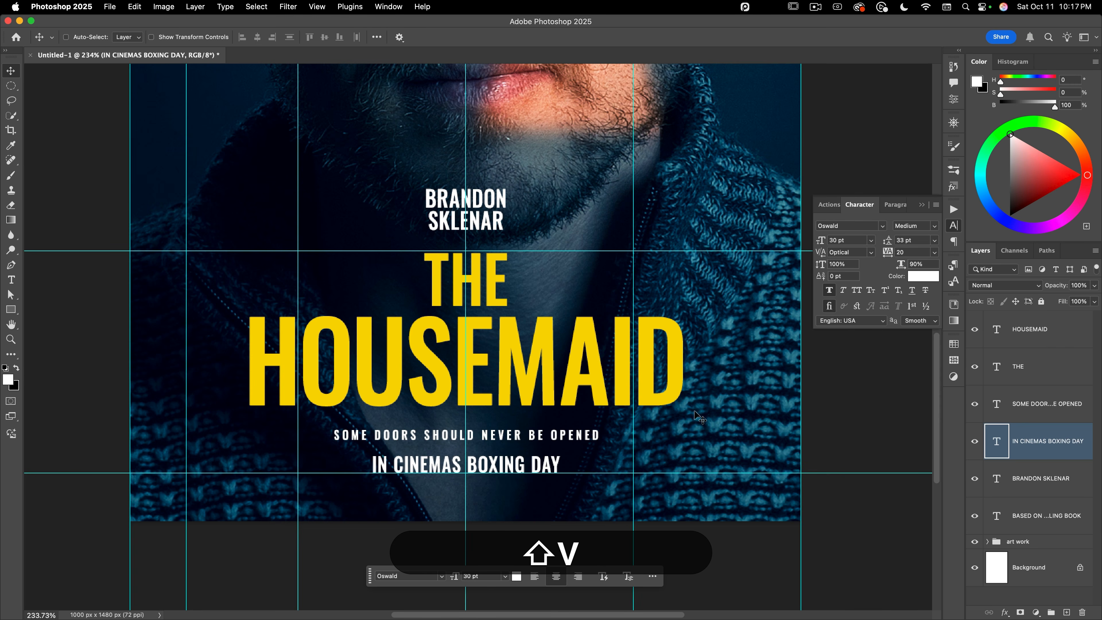
Hide the guides and check the whole poster layout down to the release line
{"action": "key", "text": "shift+super+0"}
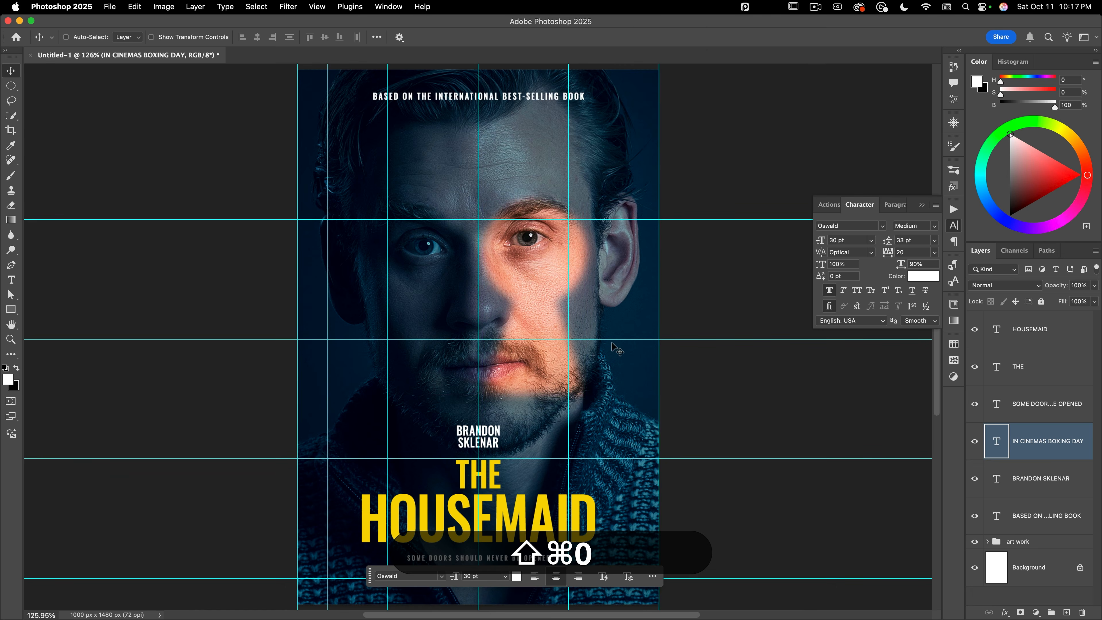
{"action": "key", "text": "shift+super+semicolon"}
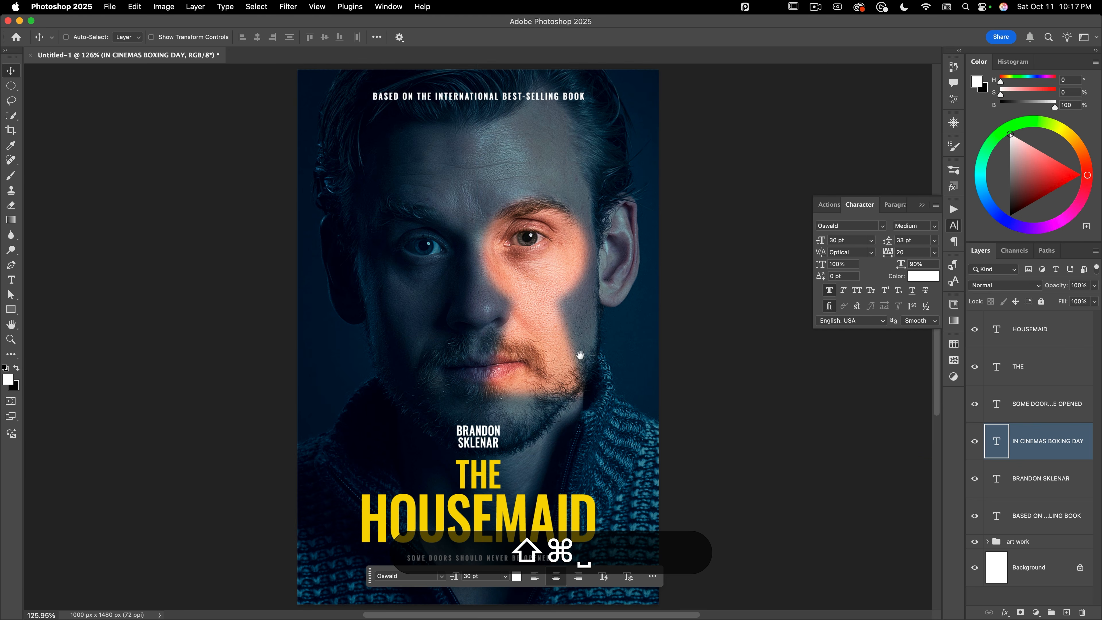
{"action": "left_click_drag", "start_coordinate": [507, 424], "coordinate": [500, 359]}
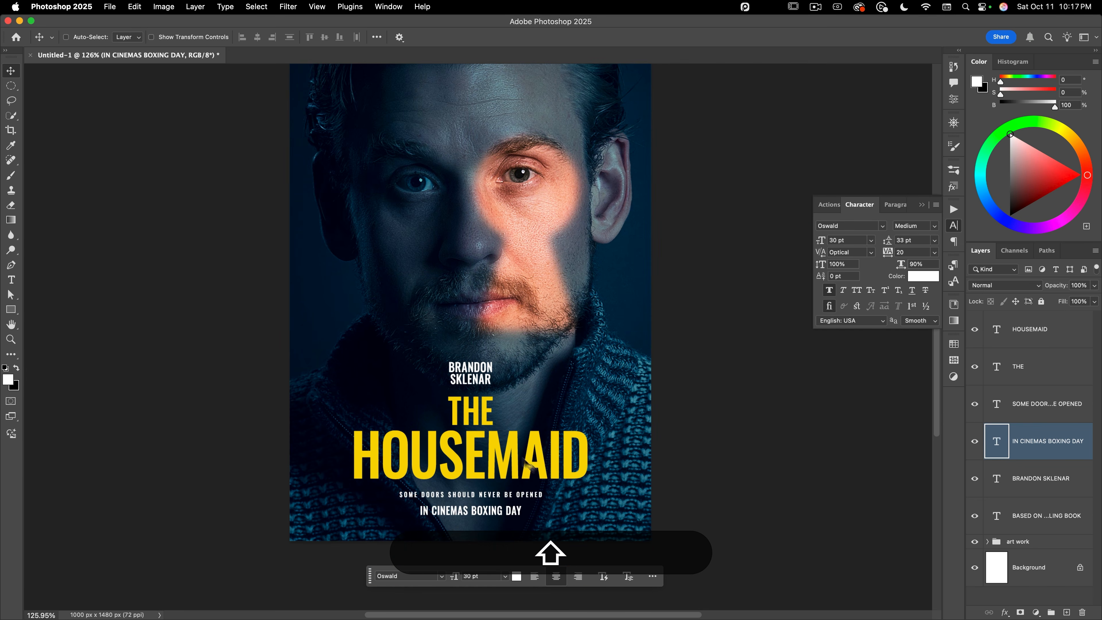
Add a layer mask to the HOUSEMAID title text layer
{"action": "left_click_drag", "start_coordinate": [533, 452], "coordinate": [531, 320]}
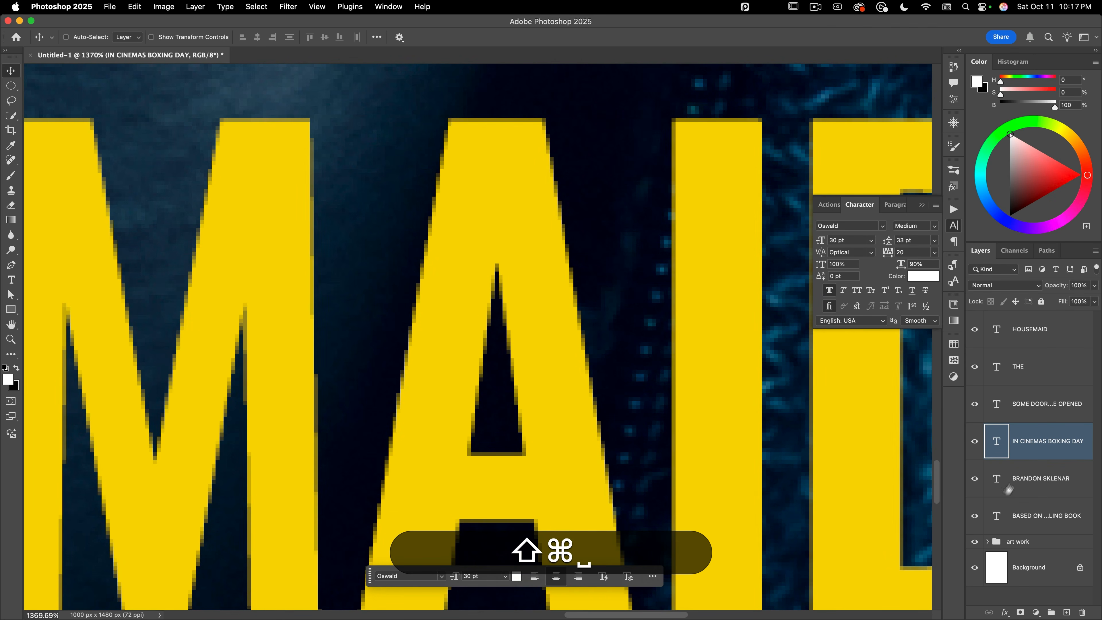
{"action": "left_click", "coordinate": [1012, 335]}
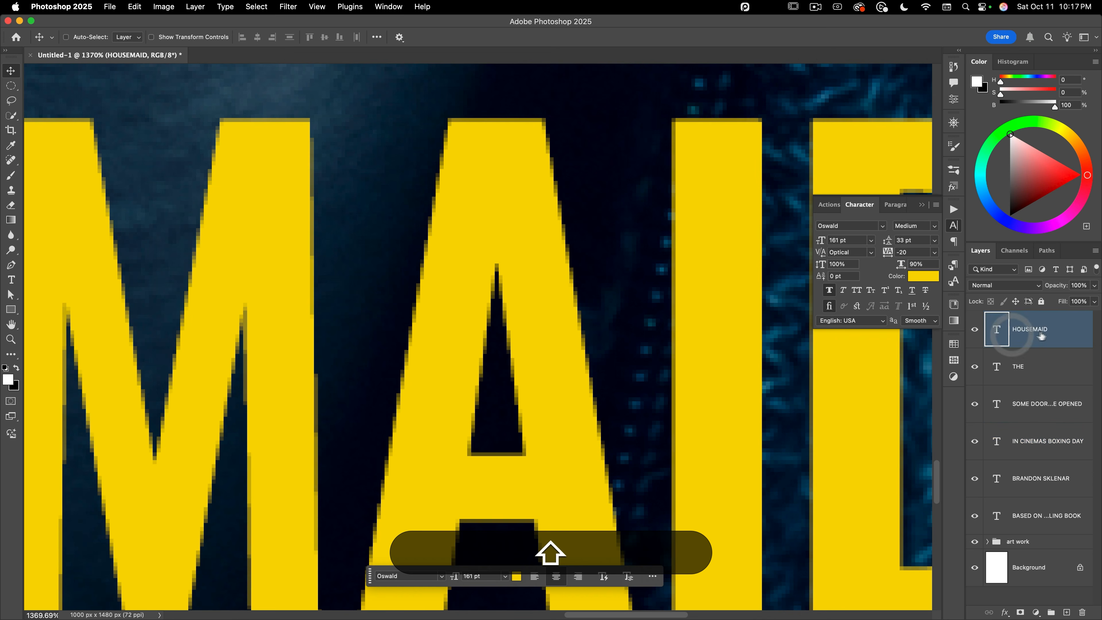
{"action": "left_click", "coordinate": [1021, 612]}
Mask out a small circle at the peak of the triangular opening in the title's letter A to form a keyhole, and clear the selection
{"action": "left_click", "coordinate": [10, 87]}
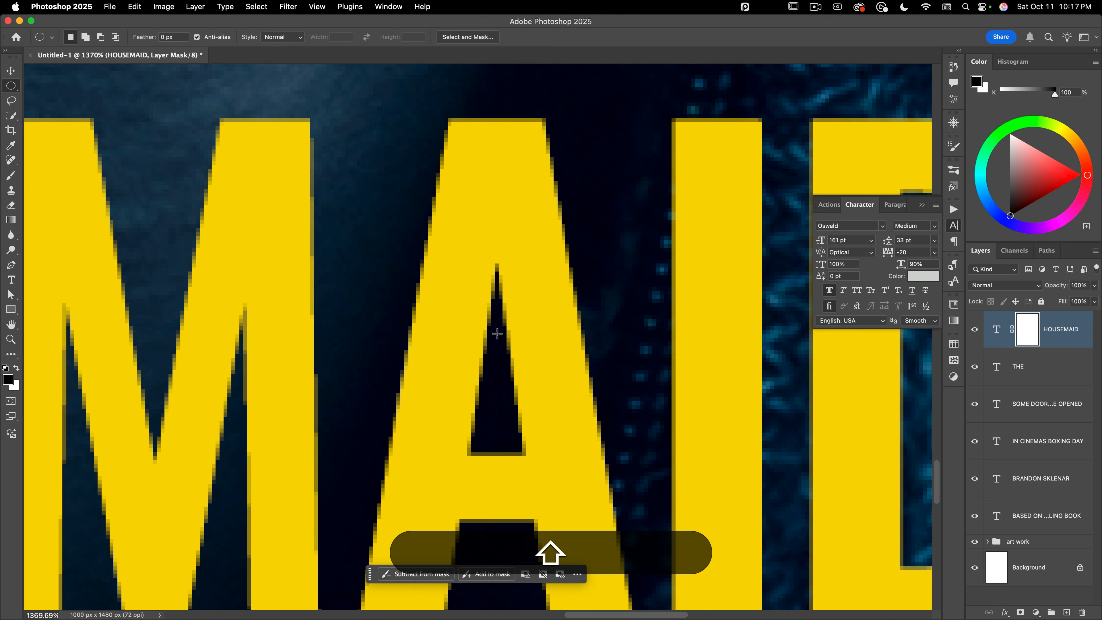
{"action": "left_click_drag", "start_coordinate": [498, 333], "coordinate": [534, 298]}
{"action": "left_click_drag", "start_coordinate": [519, 330], "coordinate": [518, 303]}
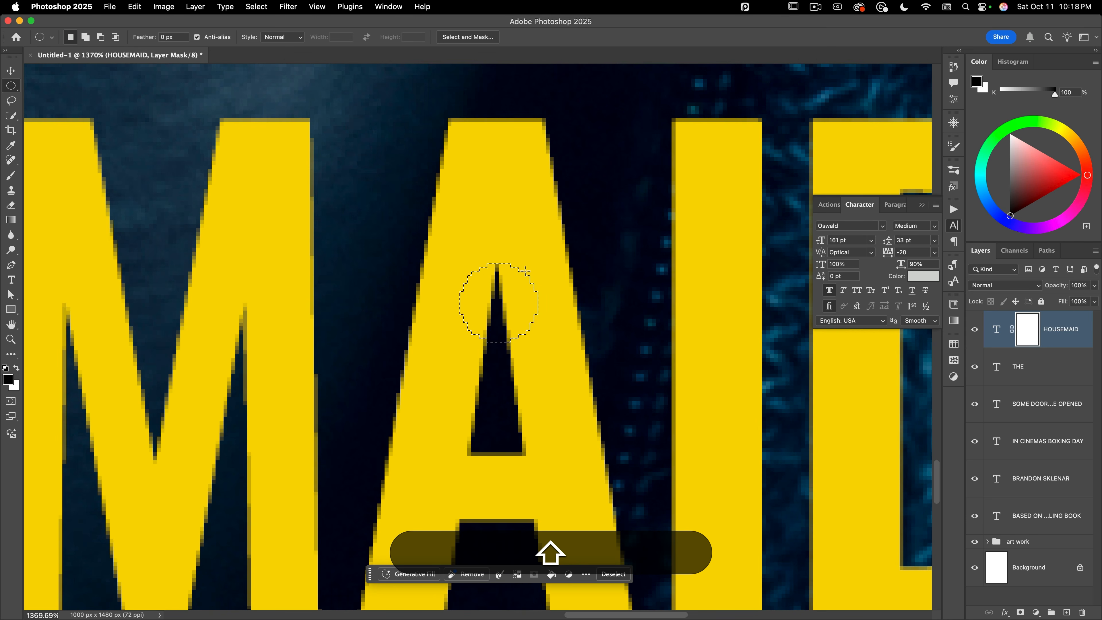
{"action": "key", "text": "alt+shift+BackSpace"}
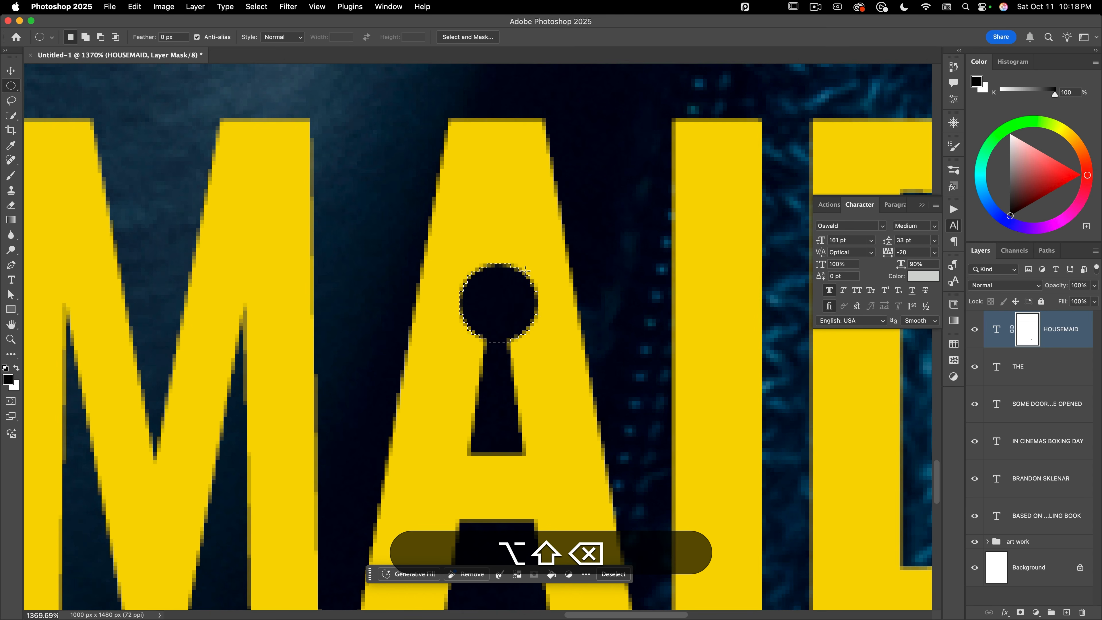
{"action": "key", "text": "super+d"}
Compare the finished poster with the original photo by isolating Layer 1 in the art work group and restoring all layers
{"action": "left_click_drag", "start_coordinate": [443, 364], "coordinate": [374, 410]}
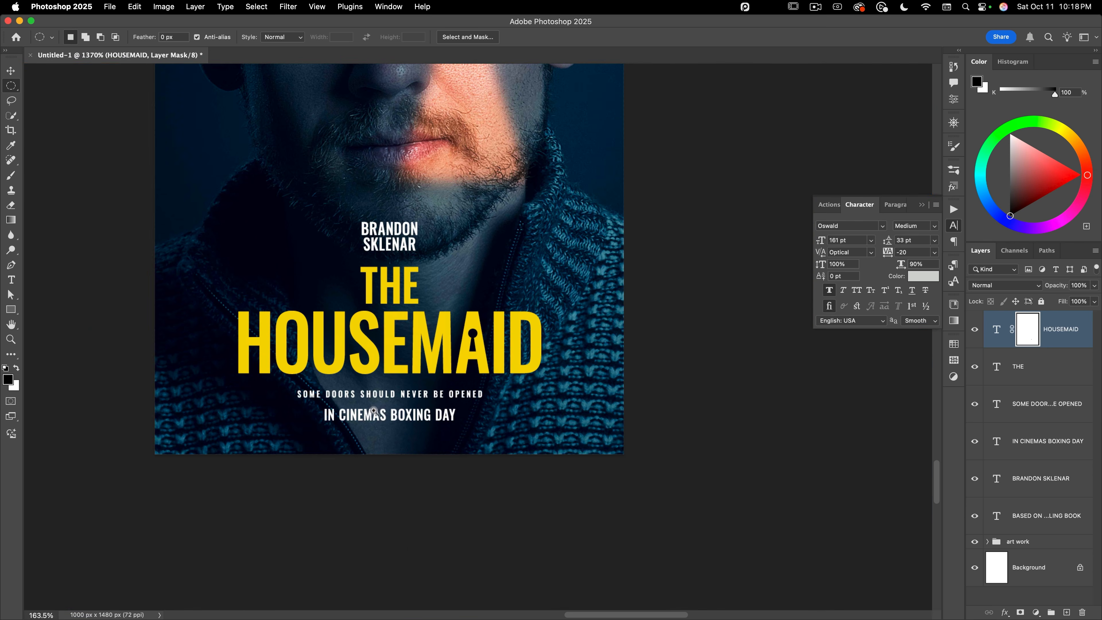
{"action": "left_click_drag", "start_coordinate": [506, 330], "coordinate": [489, 331]}
{"action": "left_click_drag", "start_coordinate": [511, 326], "coordinate": [570, 418]}
{"action": "key", "text": "shift+super+0"}
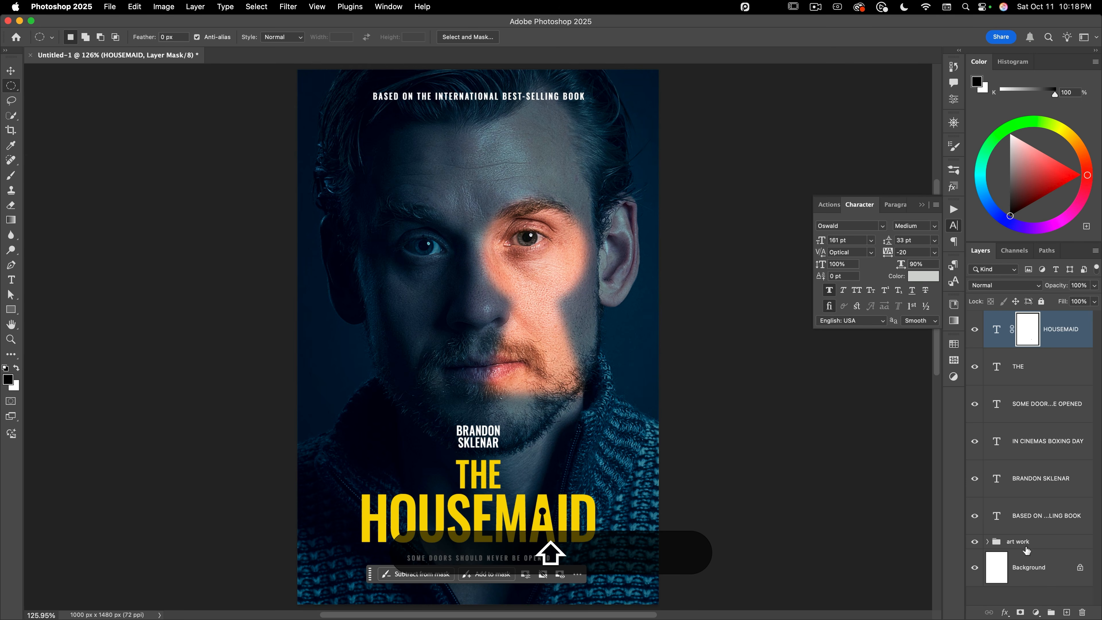
{"action": "left_click", "coordinate": [988, 542]}
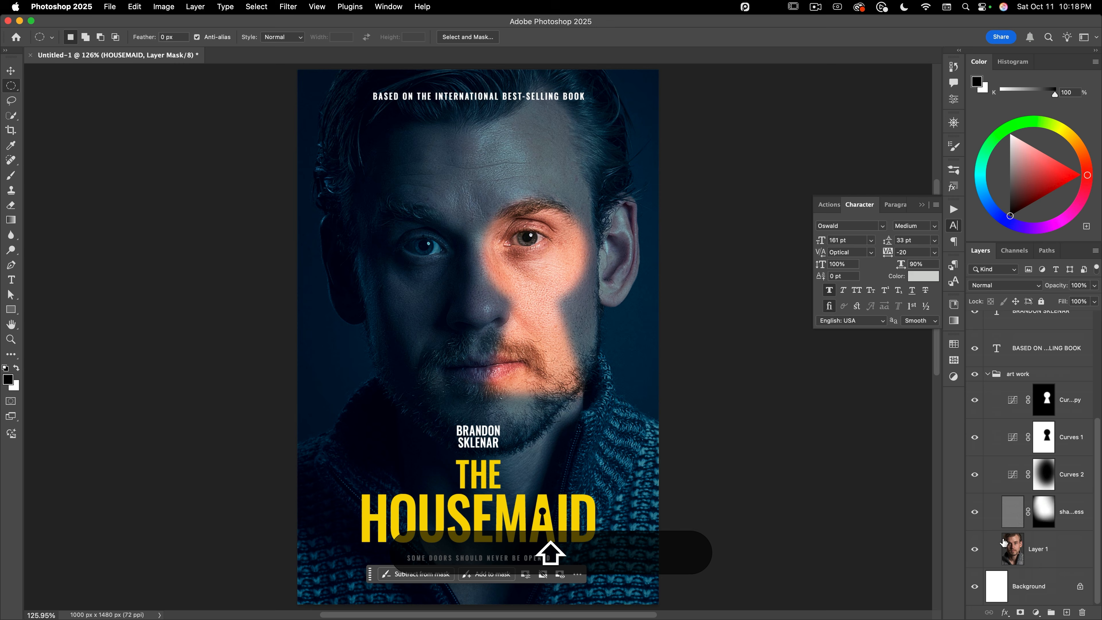
{"action": "left_click", "coordinate": [974, 548], "text": "alt+shift"}
{"action": "left_click", "coordinate": [975, 548], "text": "alt+shift"}
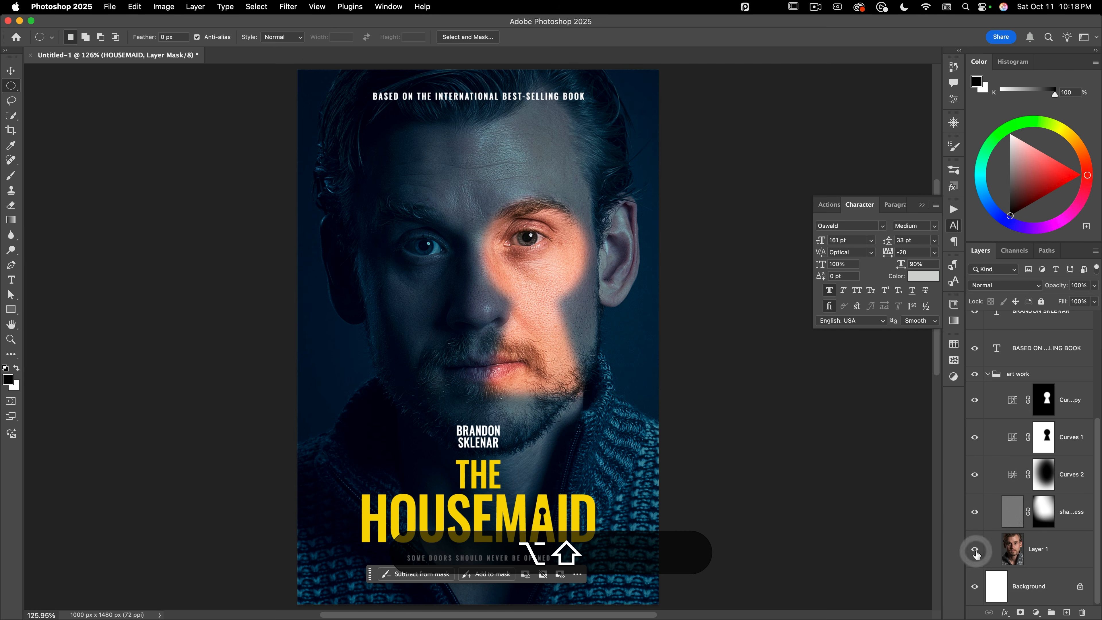